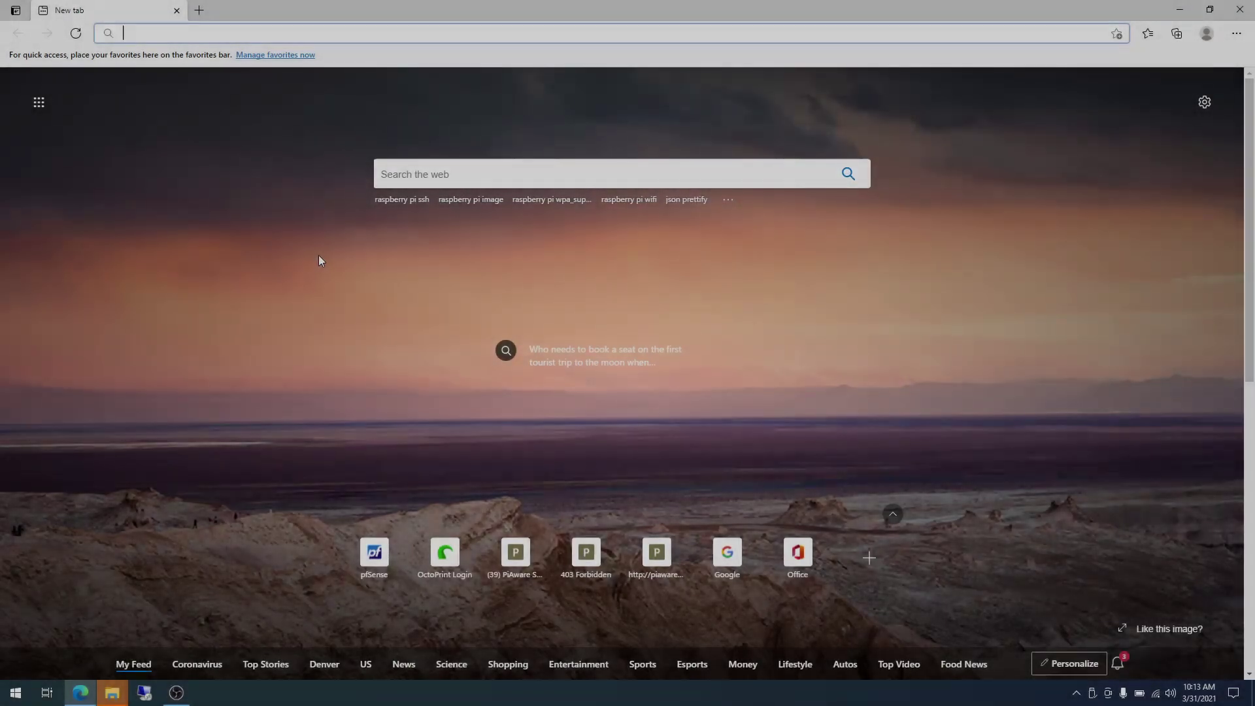
Search 'rasp' in Edge's address bar and open the raspberrypi.org homepage.
type("raspberry pi ssh")
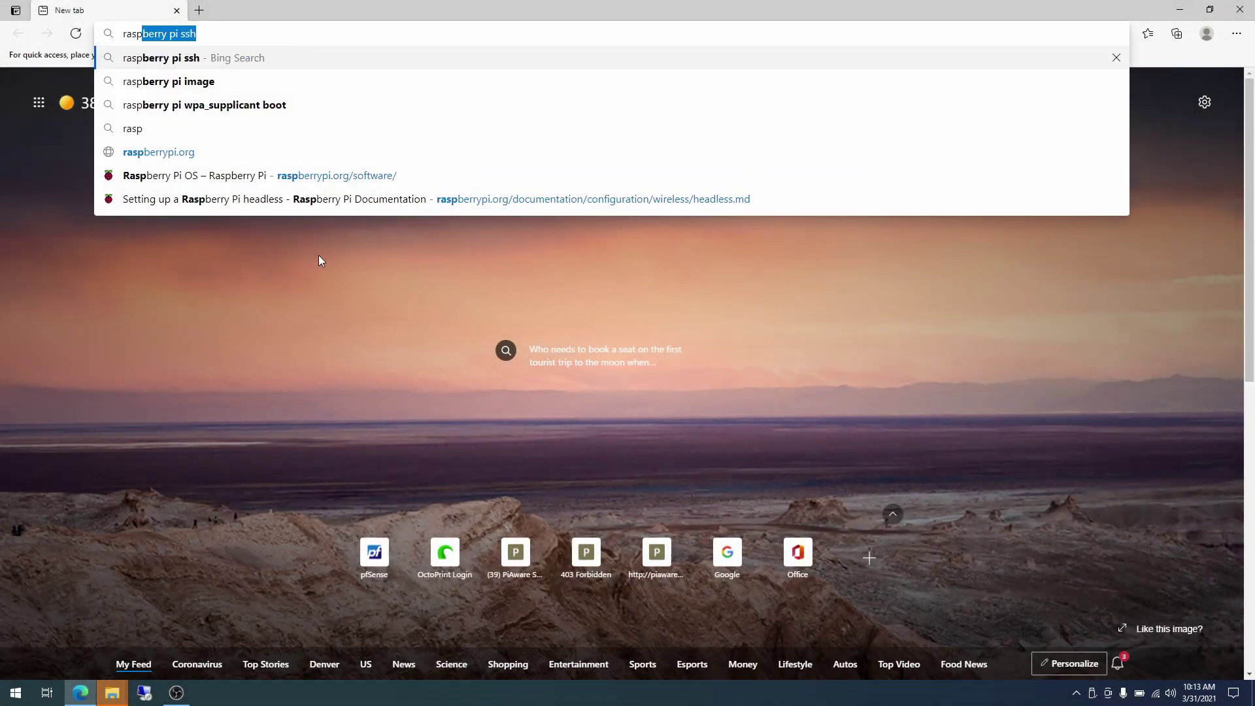
left_click(249, 159)
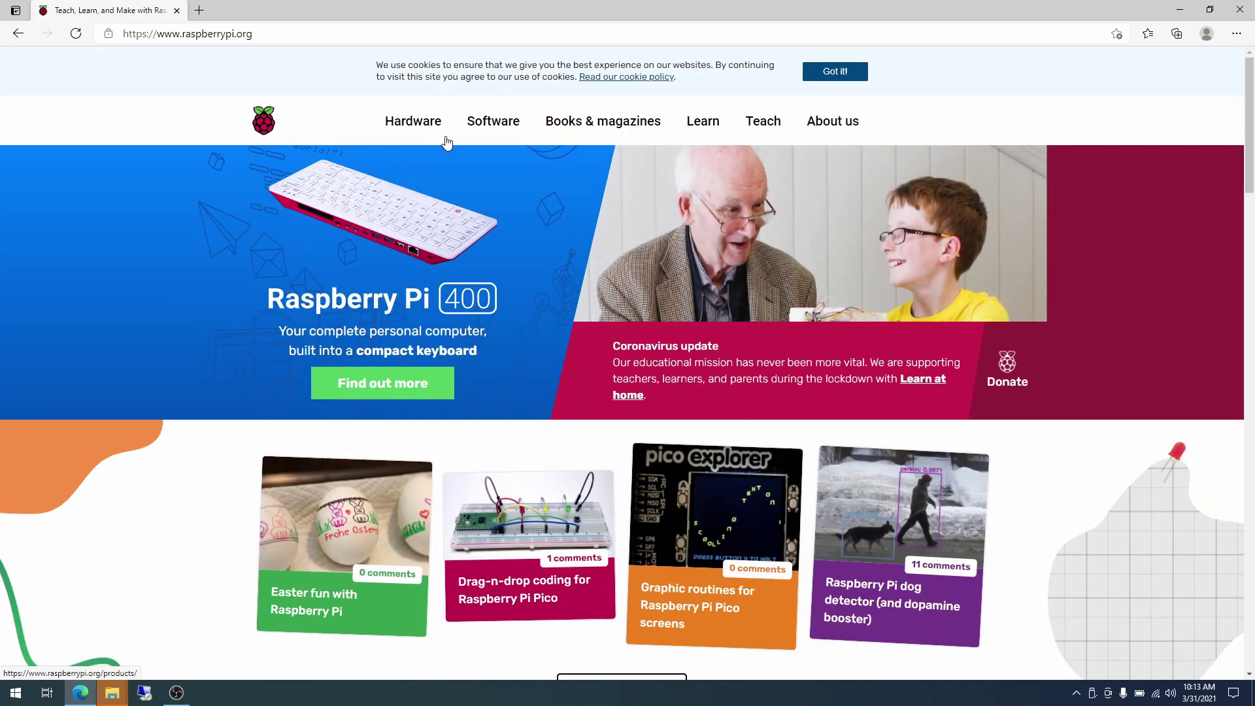
mouse_move(484, 126)
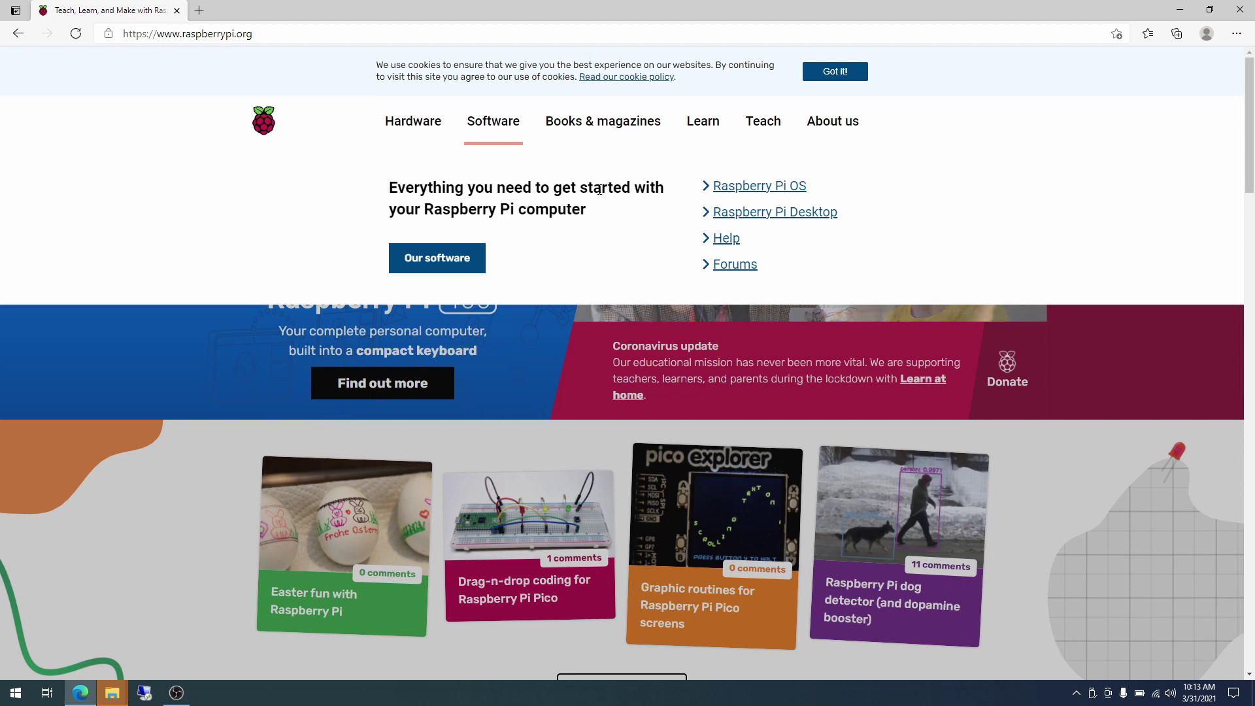
left_click(744, 187)
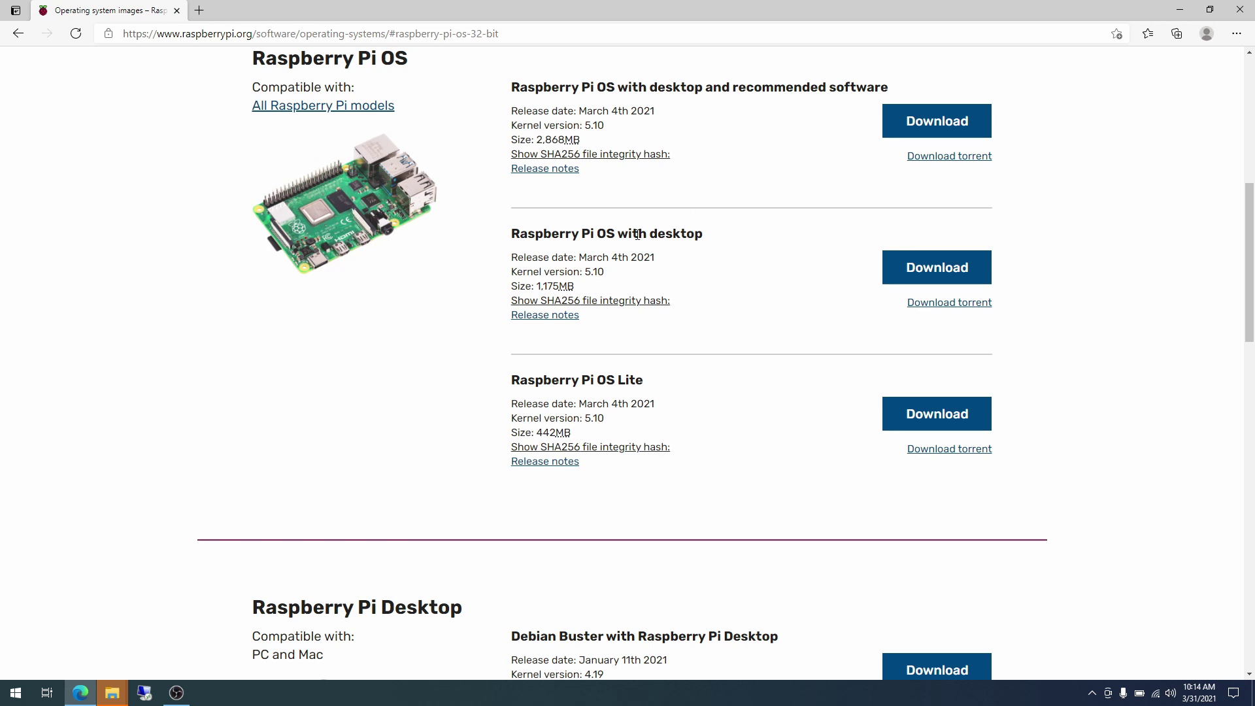
left_click_drag(538, 285, 559, 285)
left_click_drag(539, 139, 560, 143)
left_click_drag(536, 433, 555, 433)
left_click(709, 395)
Download Raspberry Pi OS Lite and reveal 2021-03-04-raspios-buster-armhf-lite (1).zip in Downloads.
left_click(928, 419)
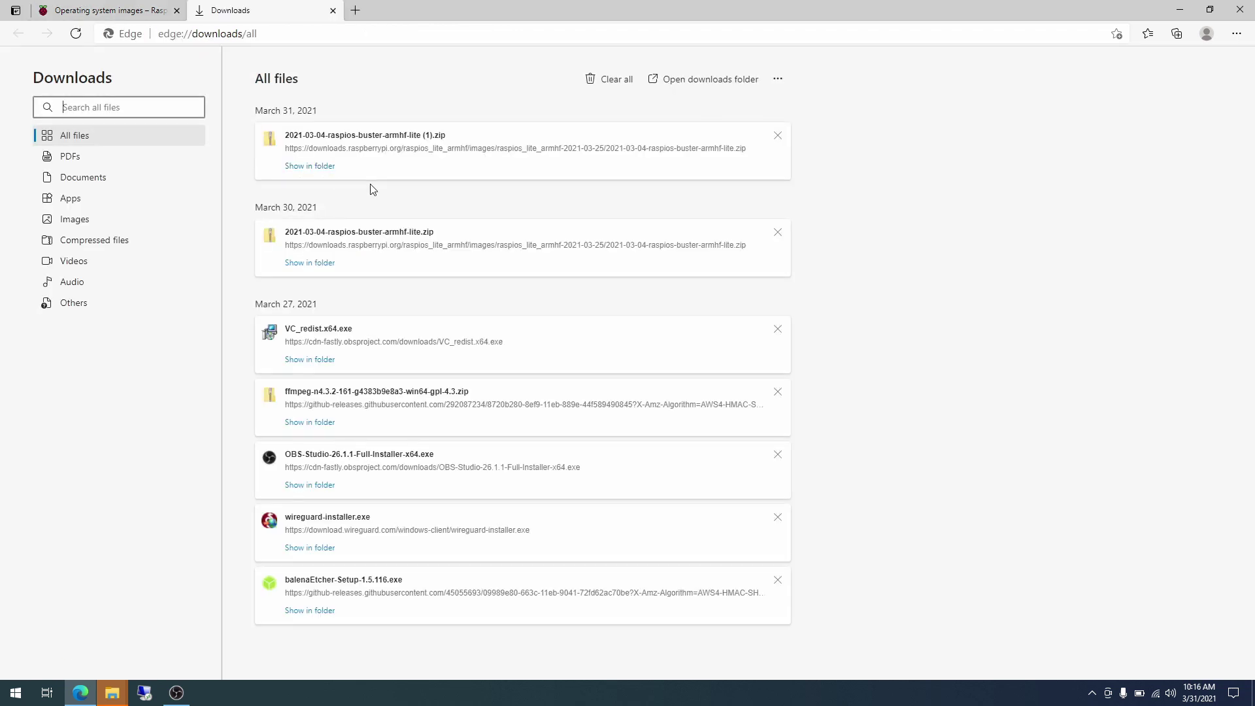
left_click(328, 167)
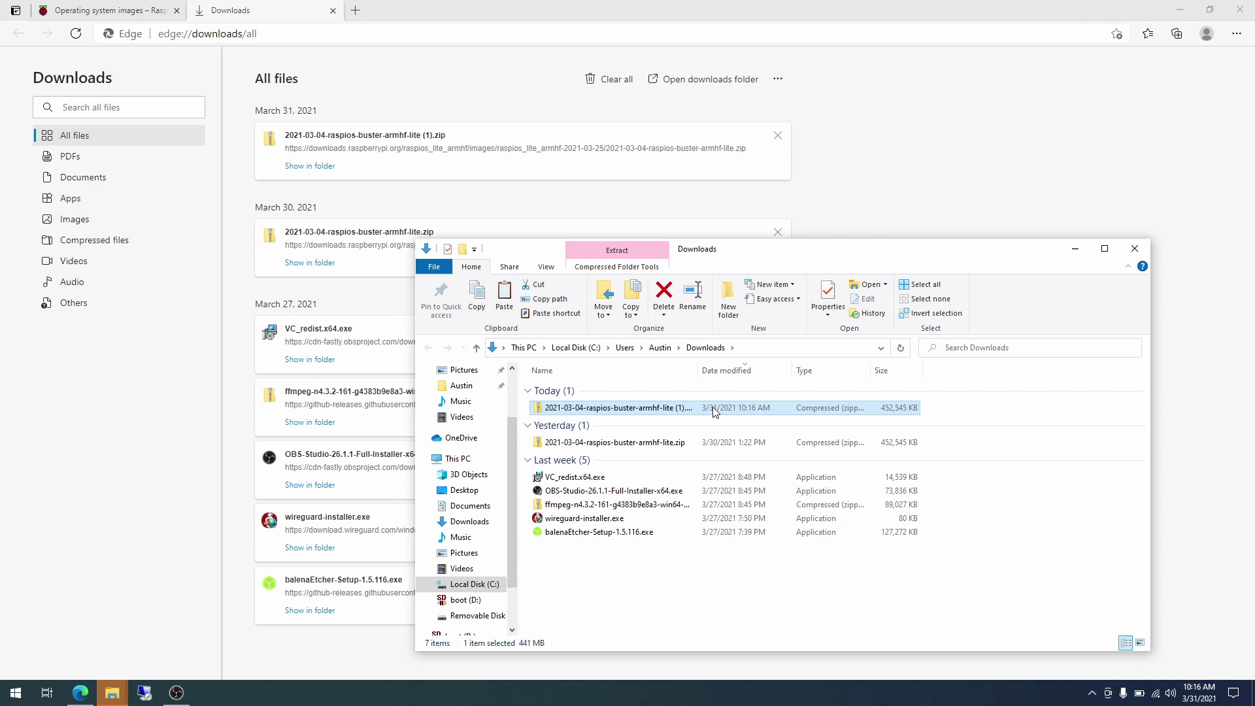
left_click_drag(700, 370, 728, 370)
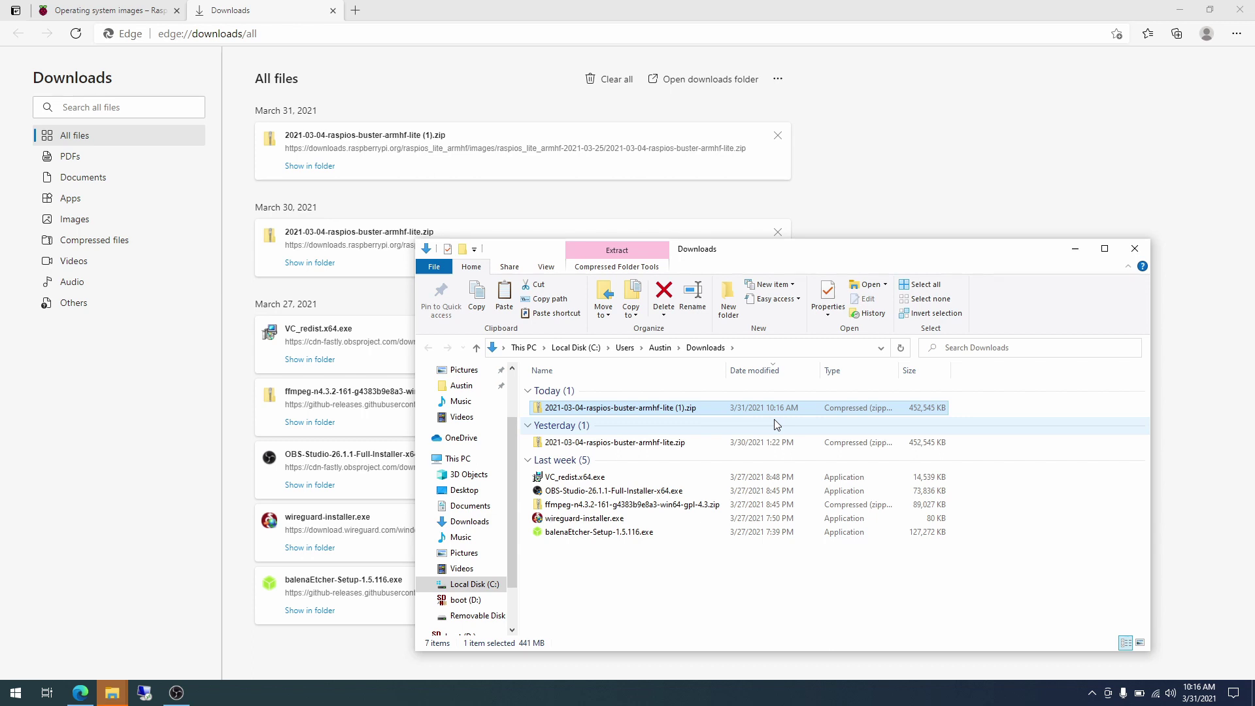
Copy 2021-03-04-raspios-buster-armhf-lite.img from the zip to the Desktop, replacing the older copy.
double_click(684, 408)
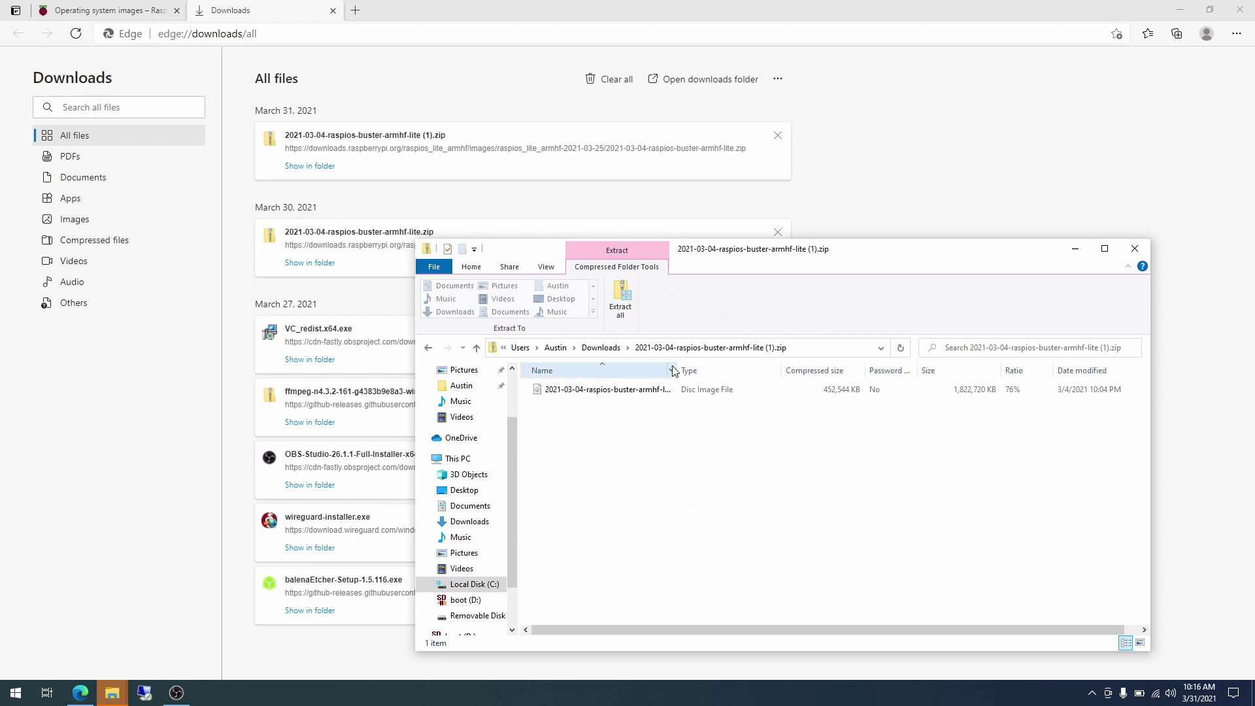
left_click_drag(678, 367, 712, 368)
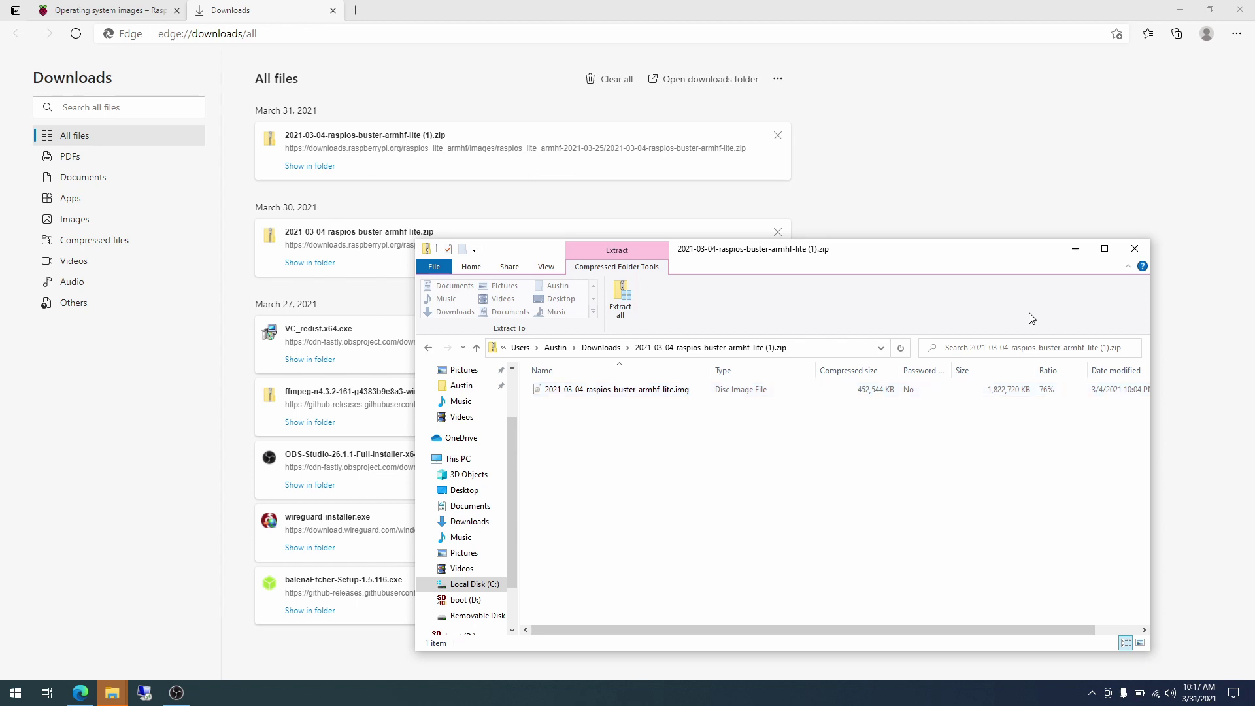
left_click(1177, 7)
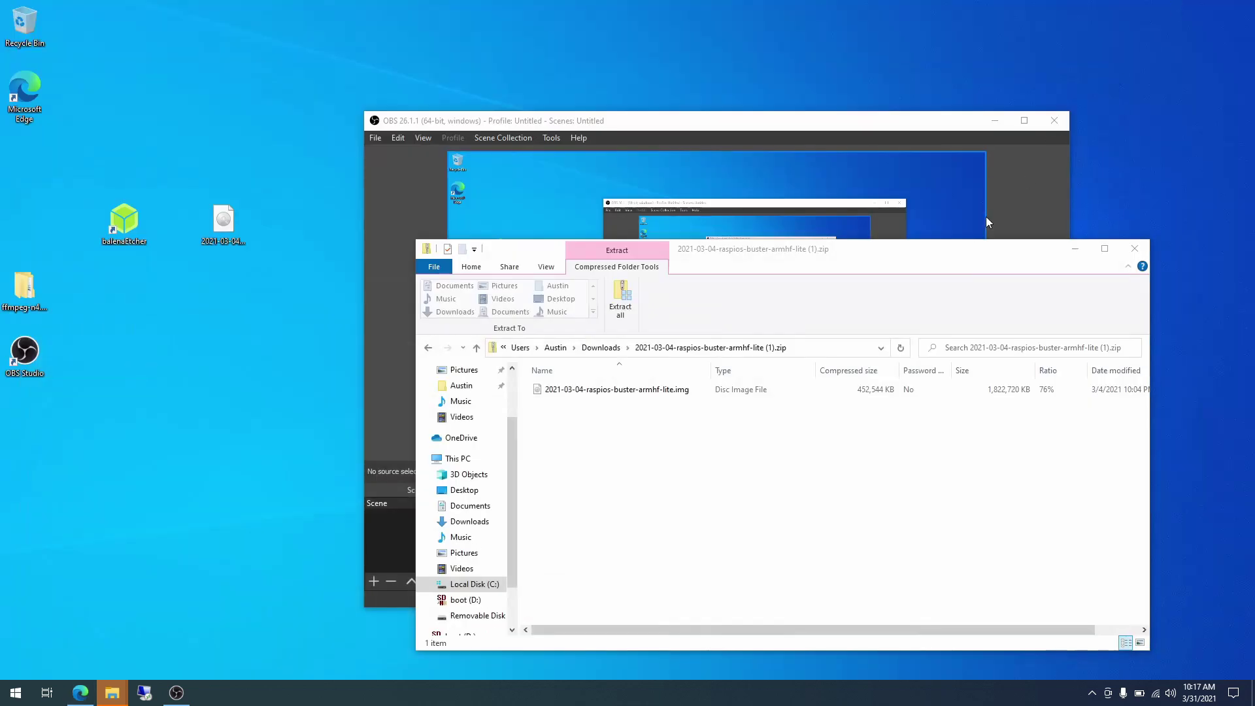
left_click(996, 122)
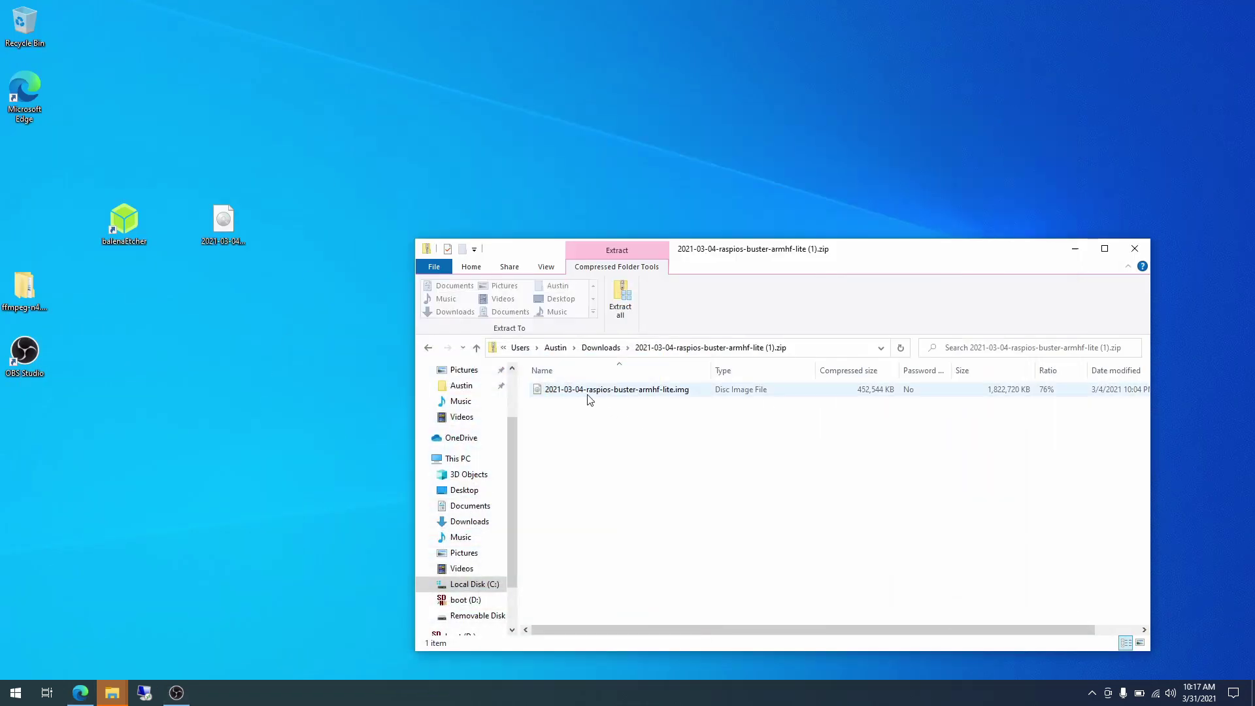
left_click_drag(583, 395, 276, 336)
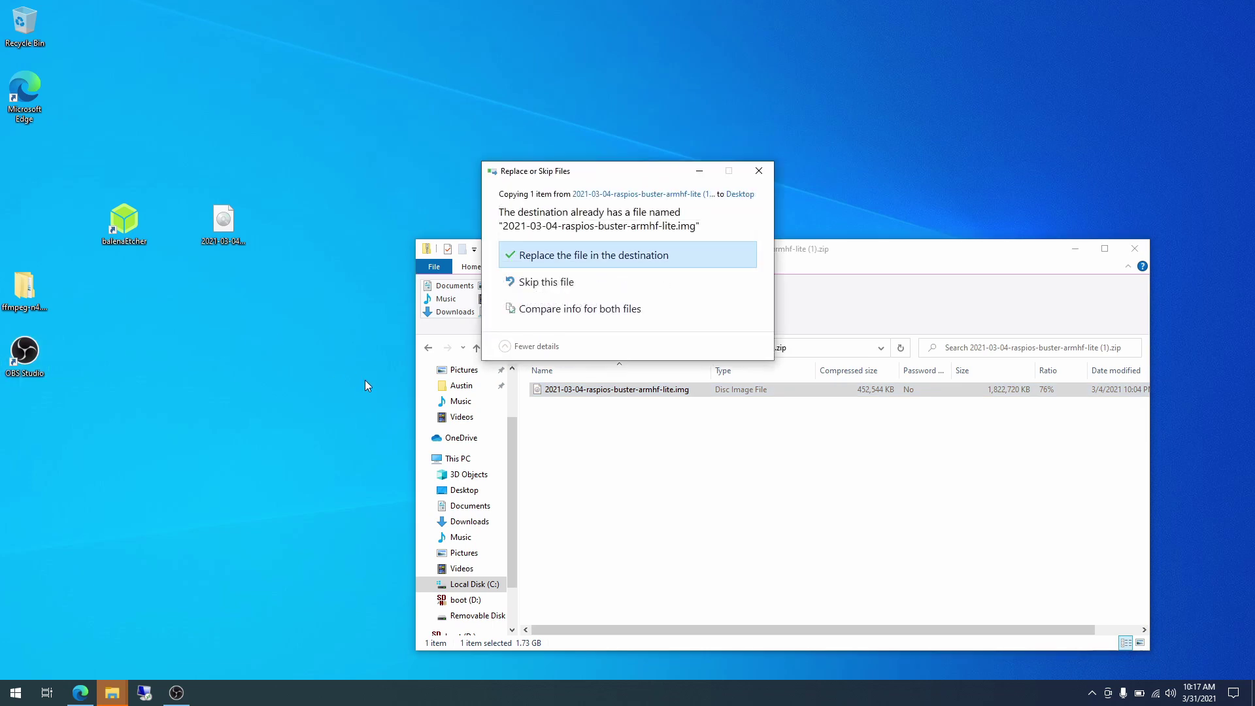
left_click(557, 264)
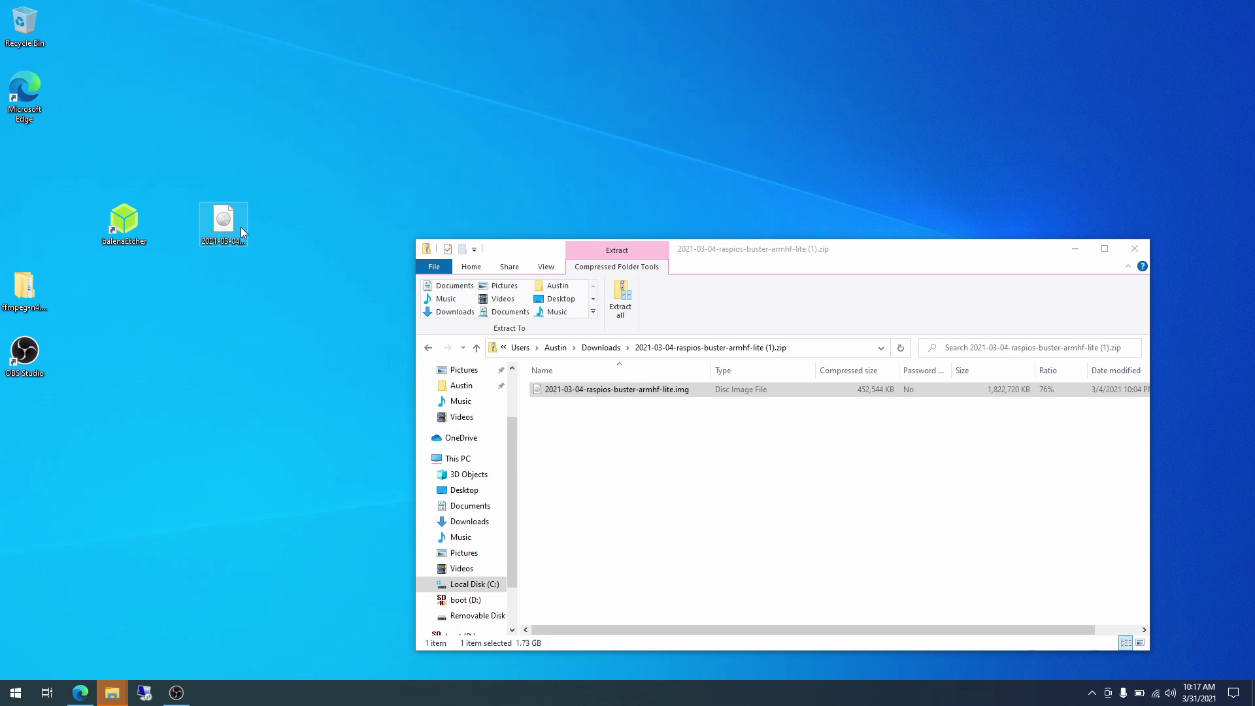
left_click(230, 231)
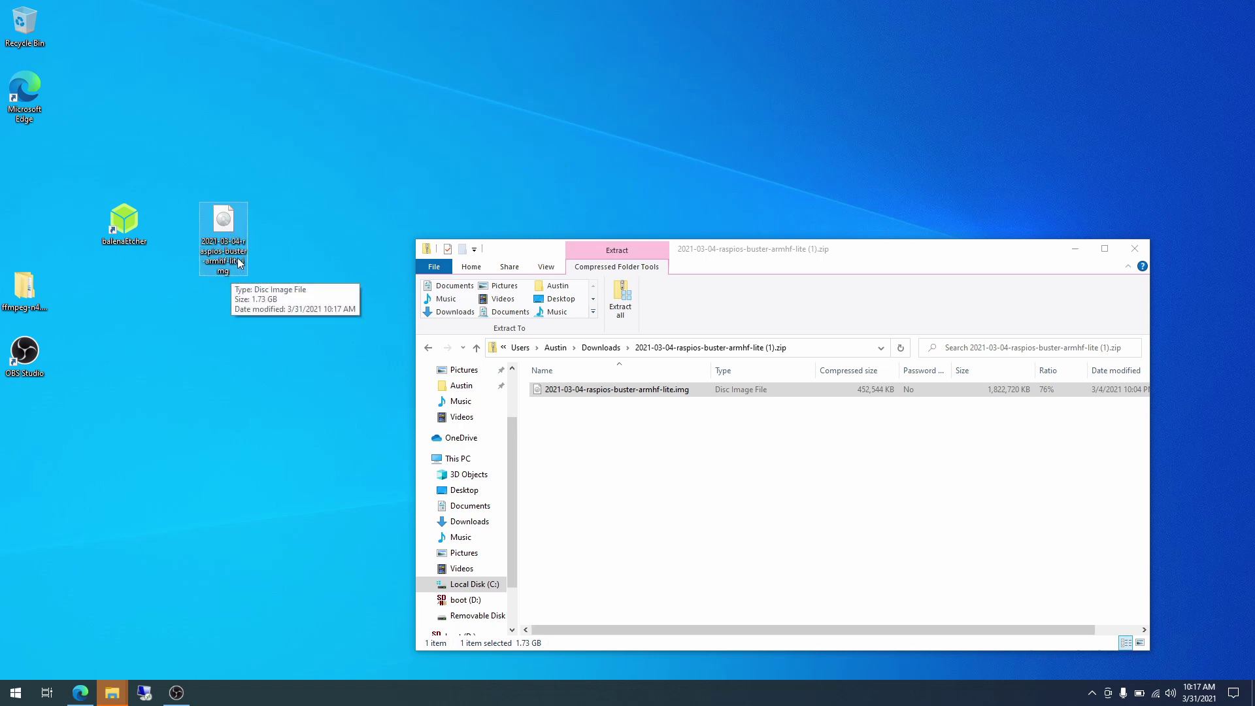
left_click(174, 225)
left_click(127, 227)
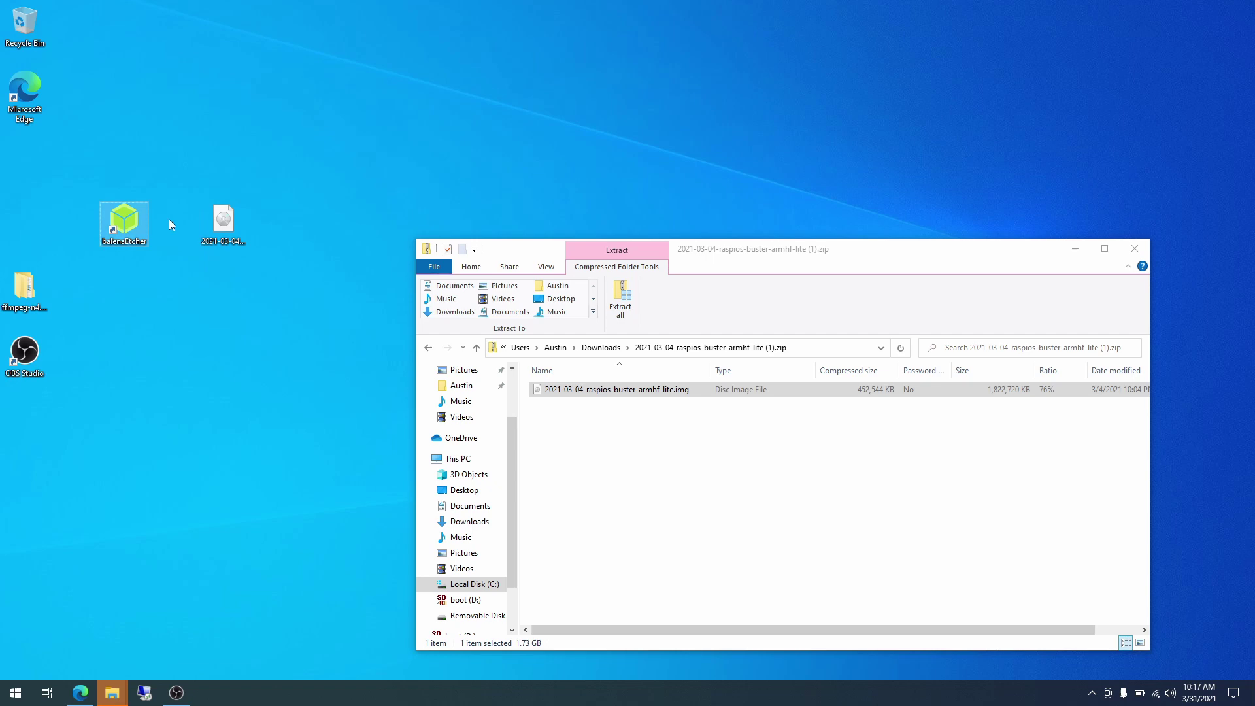
Launch balenaEtcher and load the Raspberry Pi OS Lite .img from the Desktop as source.
double_click(126, 219)
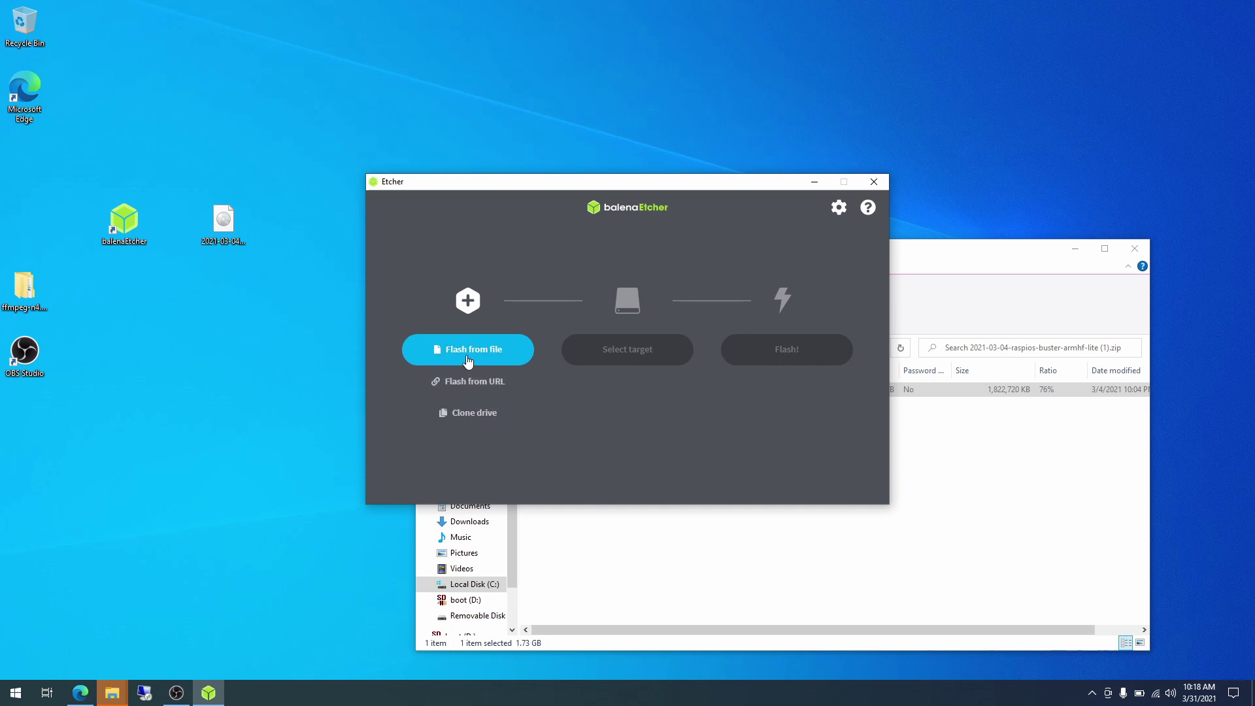
left_click(241, 240)
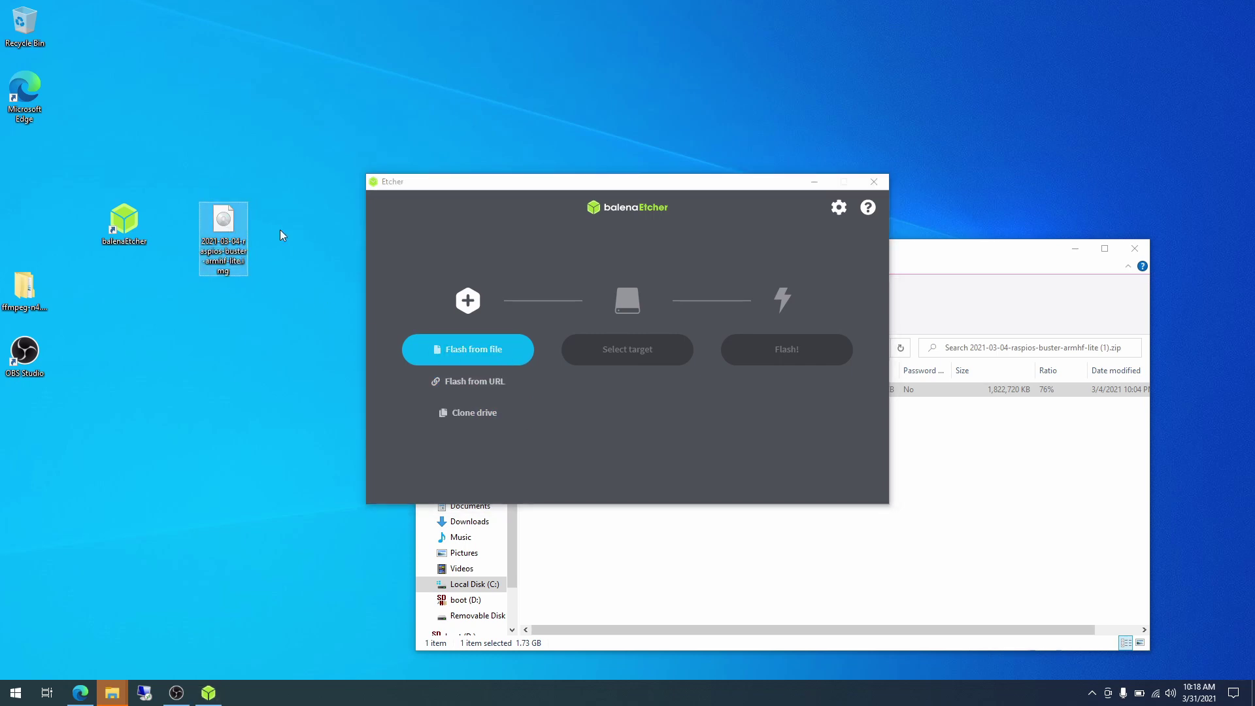
left_click(467, 361)
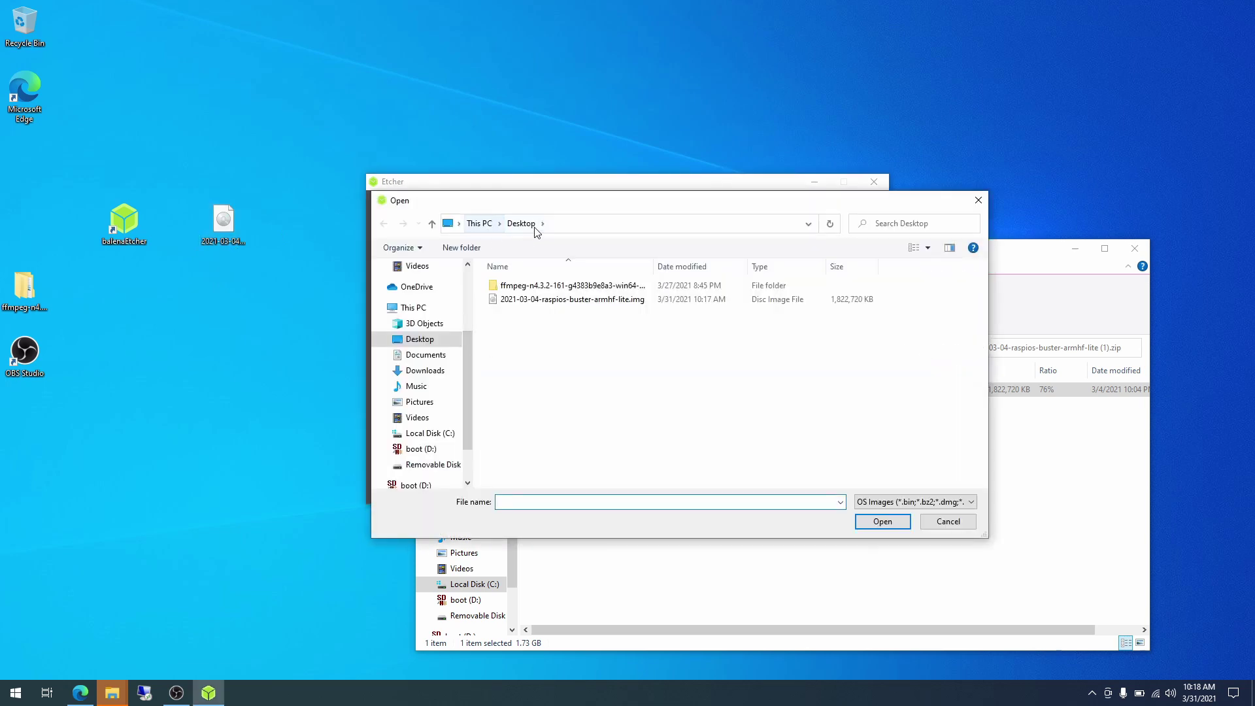
double_click(542, 302)
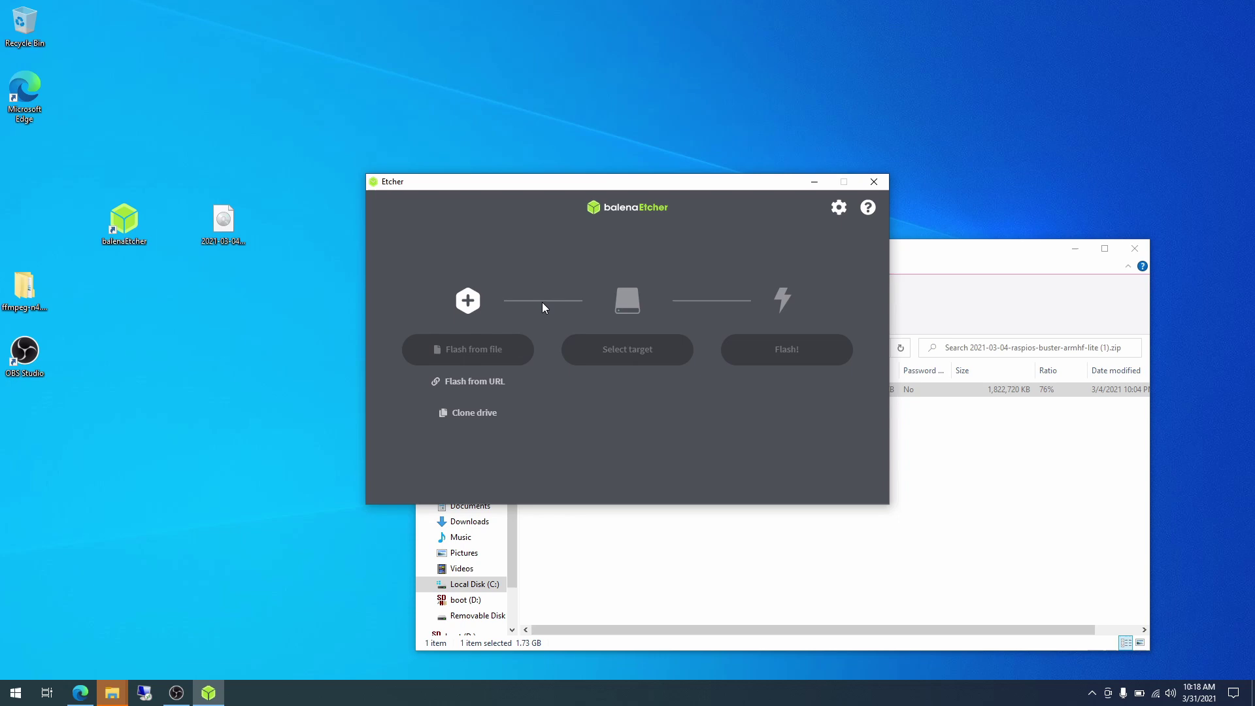
Choose the 31.9 GB SDHC Card as the flash target.
left_click(621, 351)
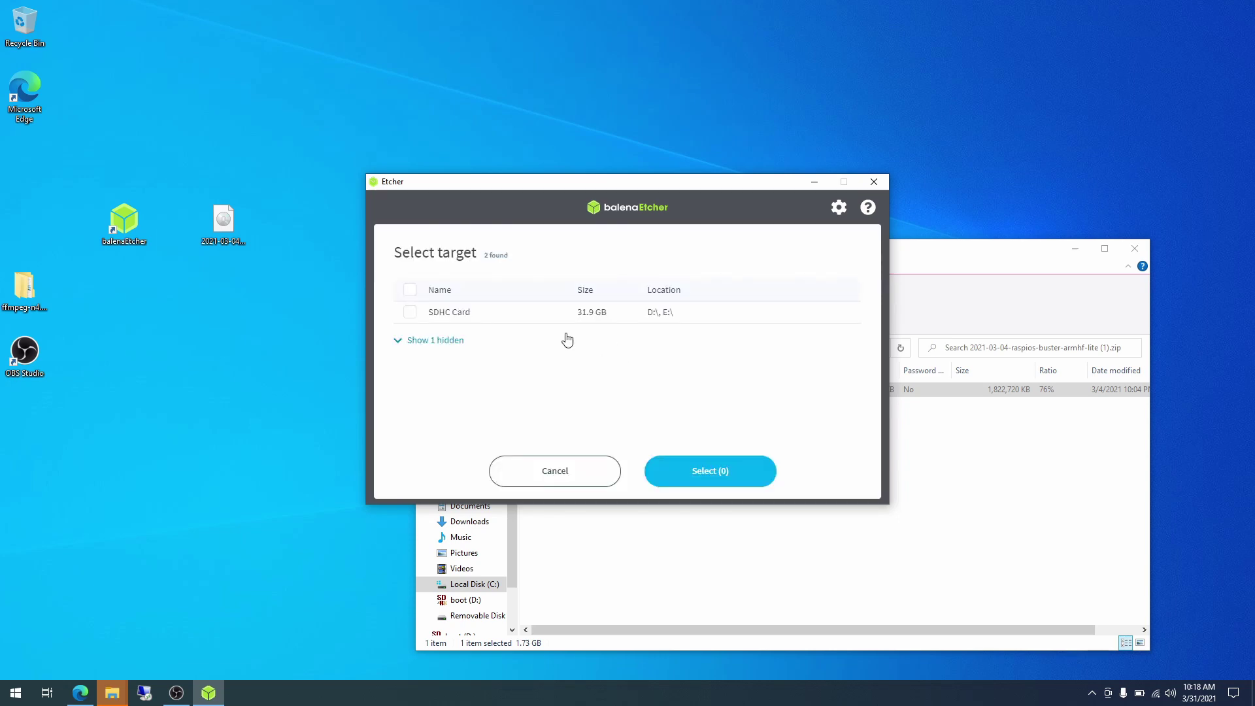
left_click(497, 316)
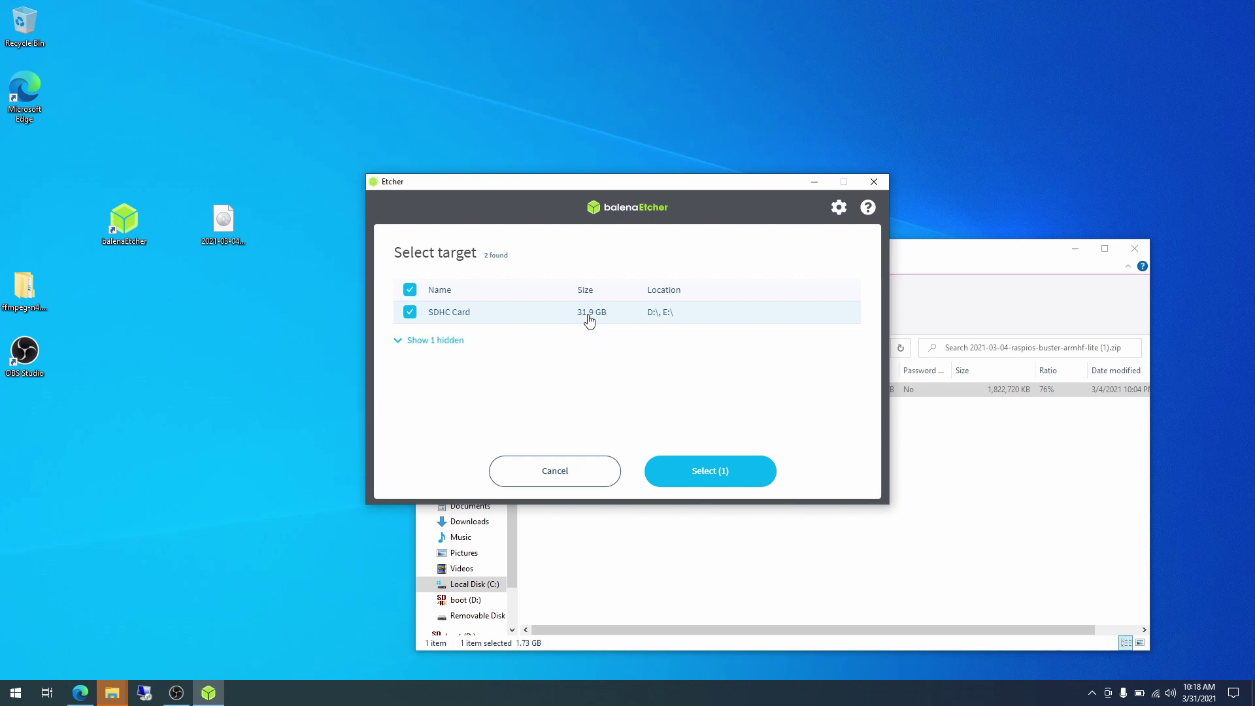
left_click(711, 474)
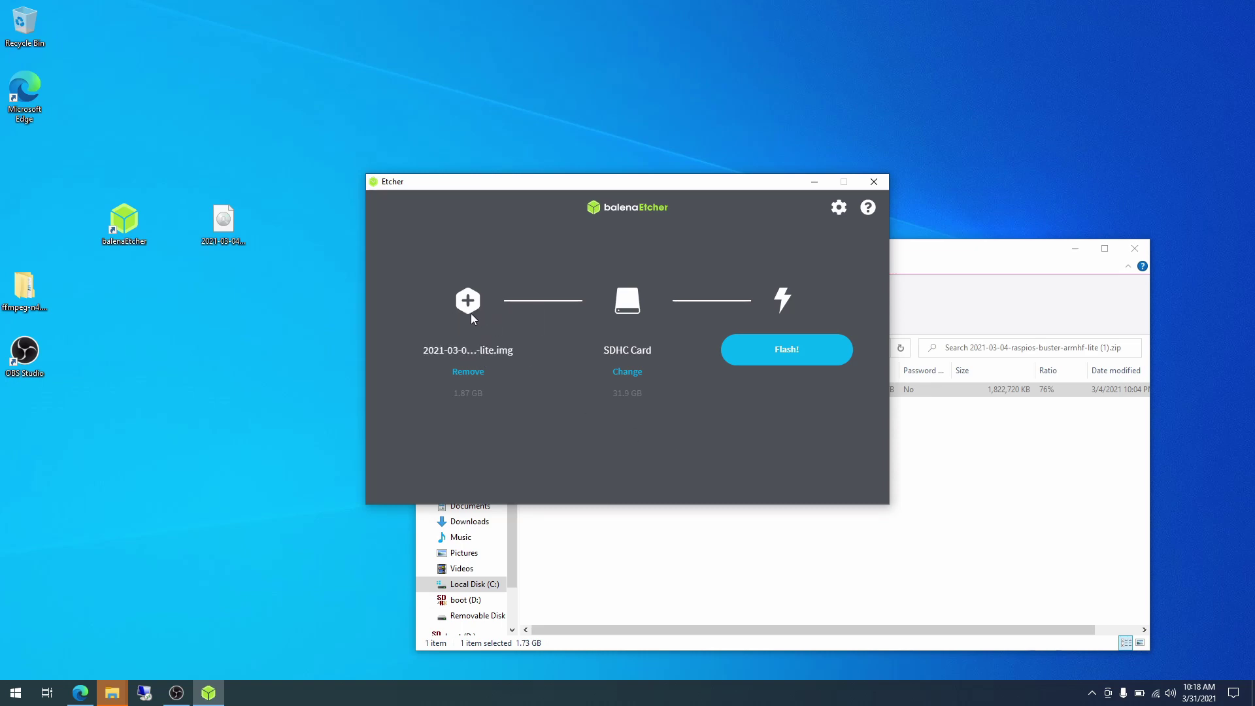
Flash the image to the SDHC Card, approving the administrator prompt.
left_click(785, 334)
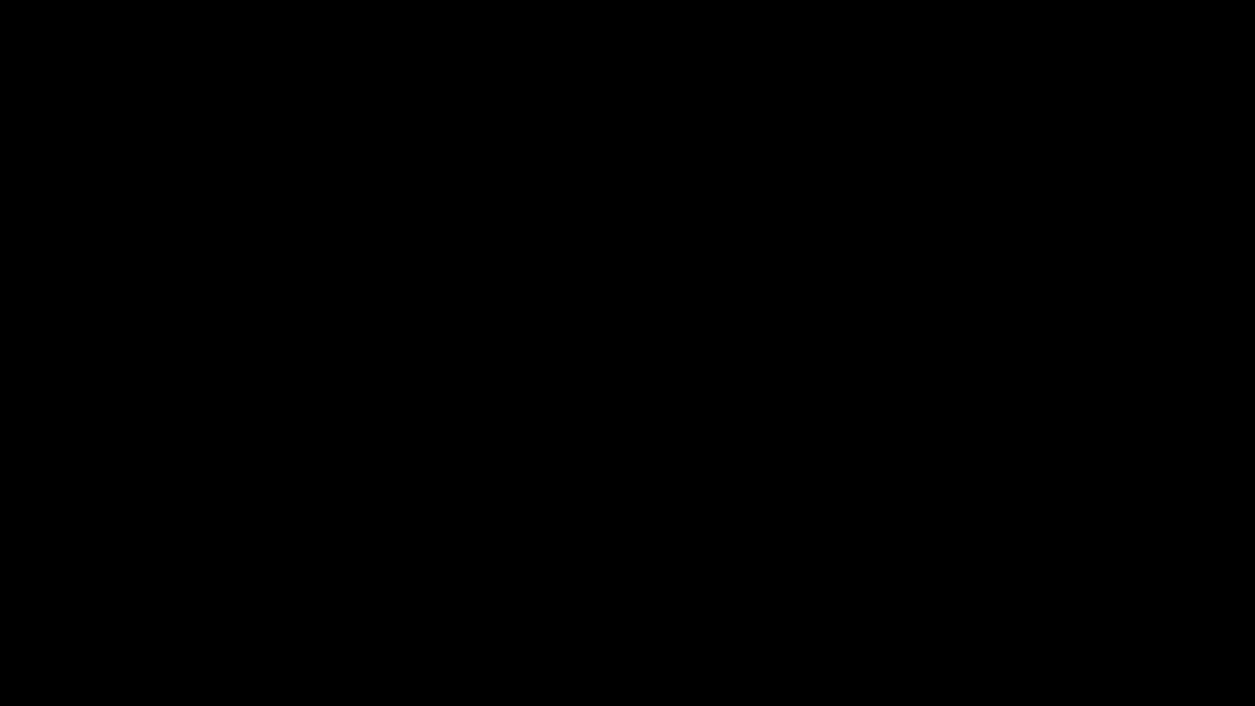
left_click(570, 434)
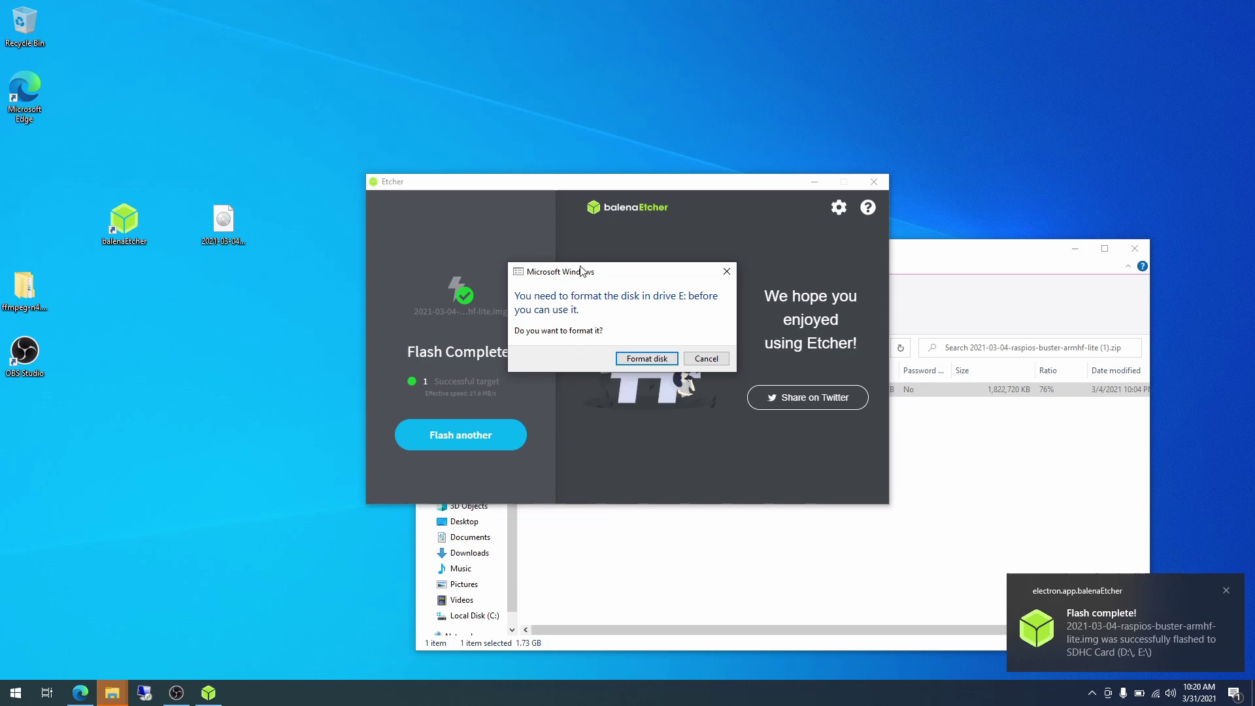
Cancel both format-disk prompts, close balenaEtcher and the zip window, and return to Edge.
left_click_drag(576, 277, 581, 114)
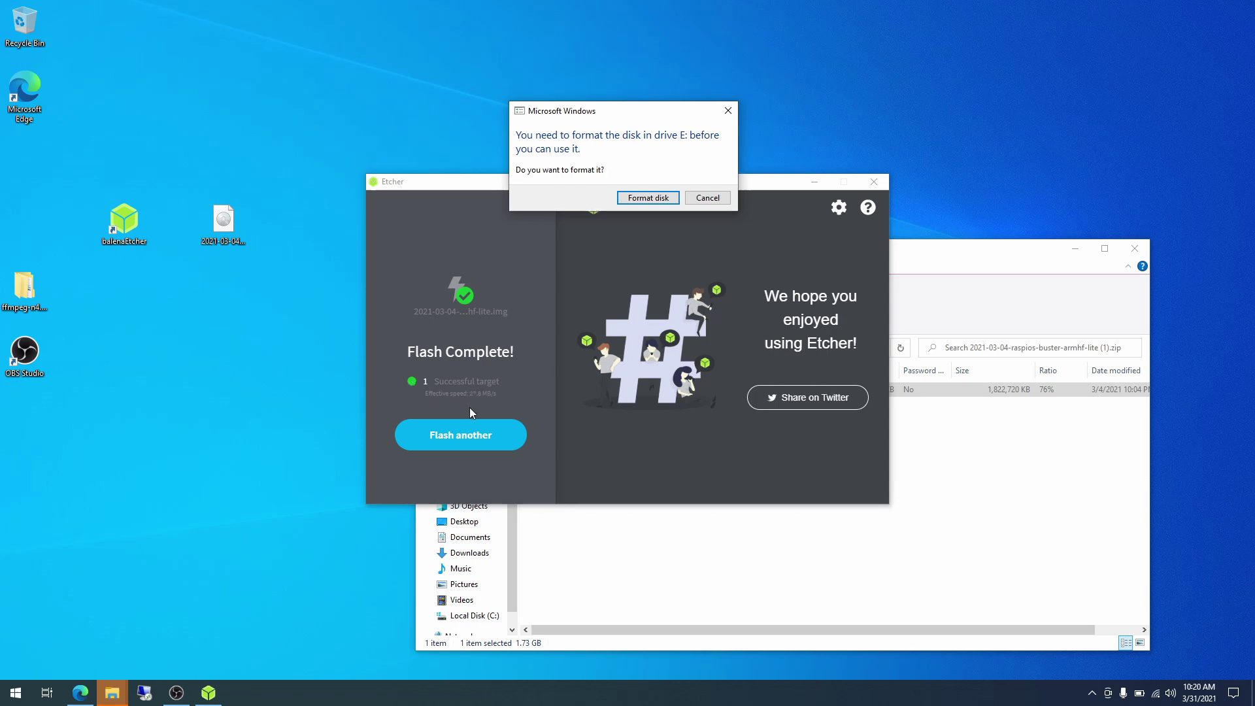
left_click(882, 181)
left_click_drag(643, 118, 638, 106)
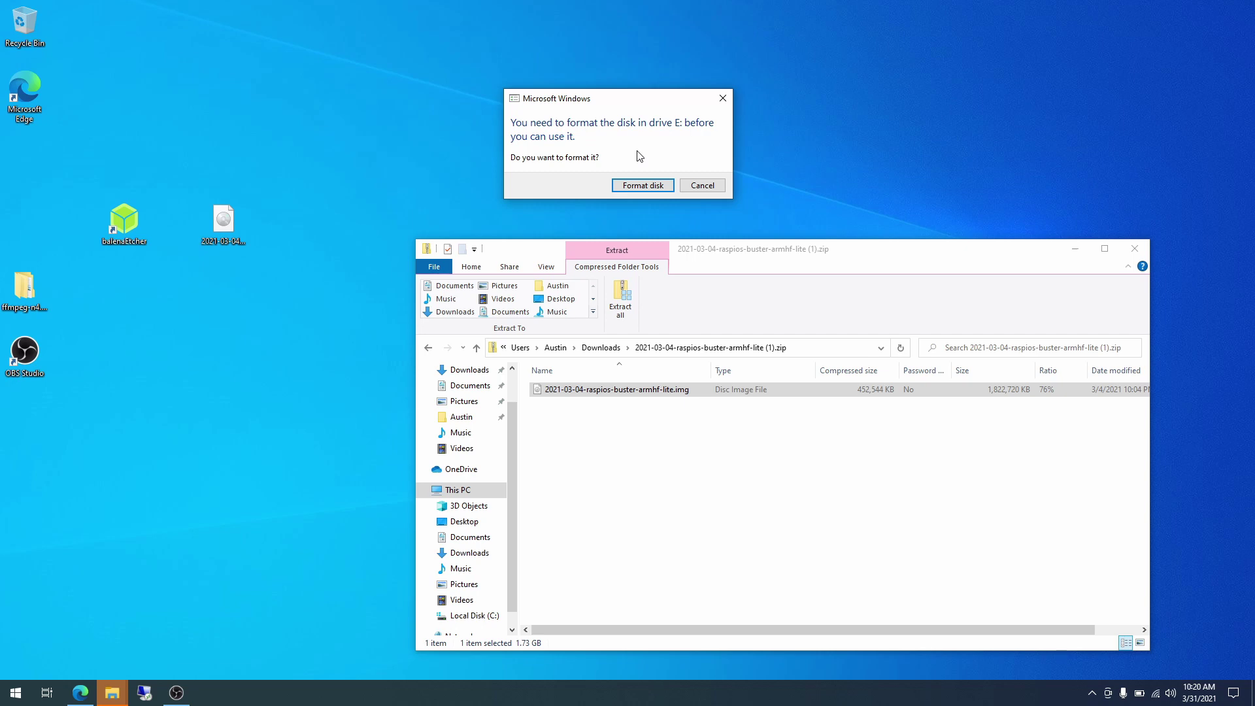
left_click(692, 189)
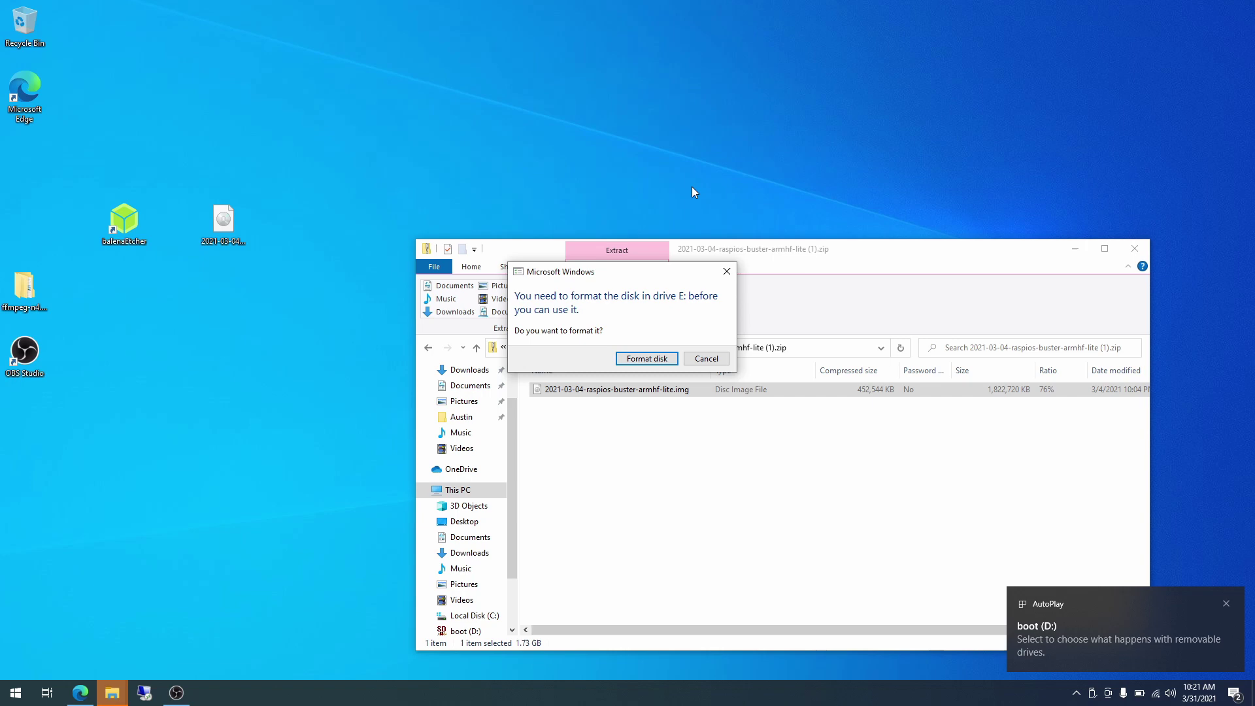
left_click_drag(661, 280, 664, 116)
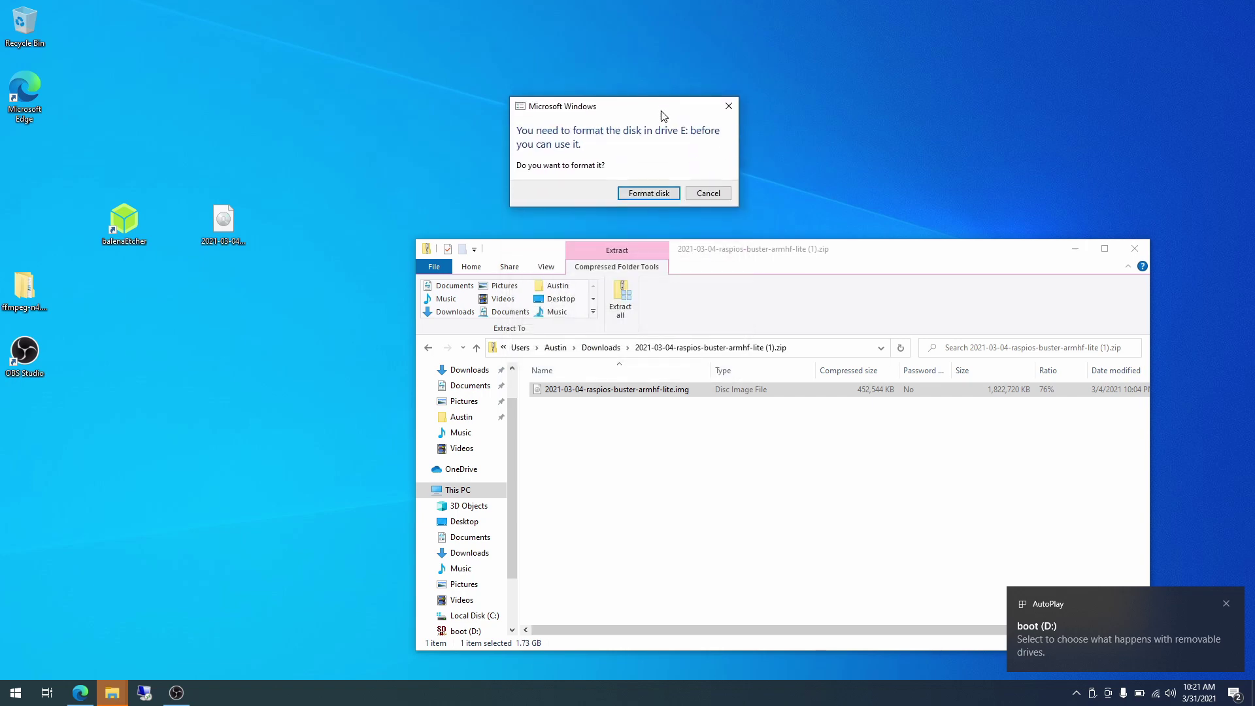
left_click(707, 192)
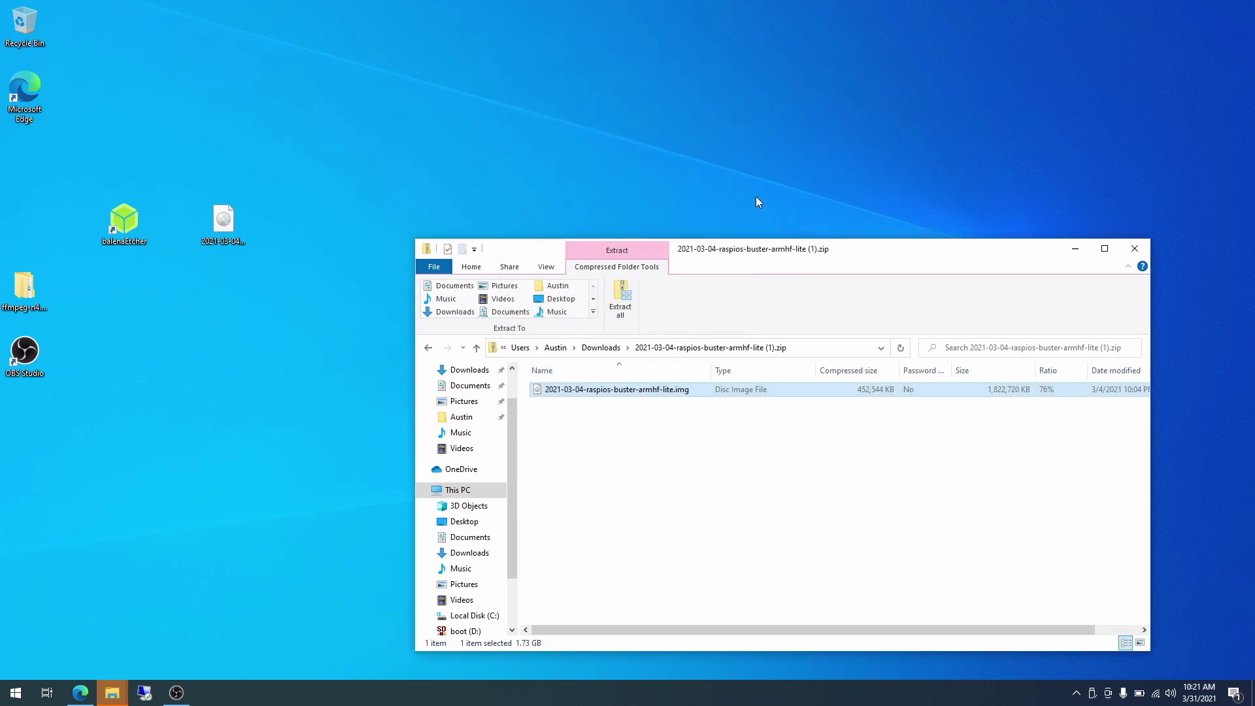
left_click(1135, 249)
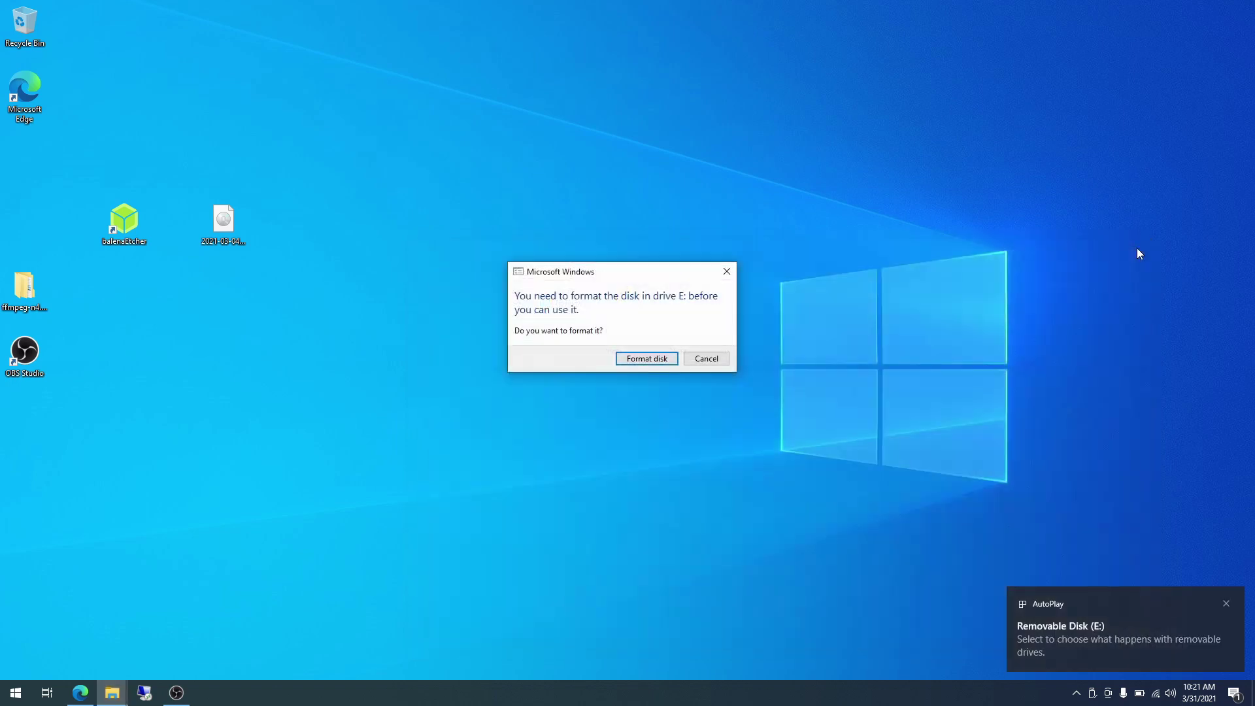
left_click(706, 359)
key("alt+Tab")
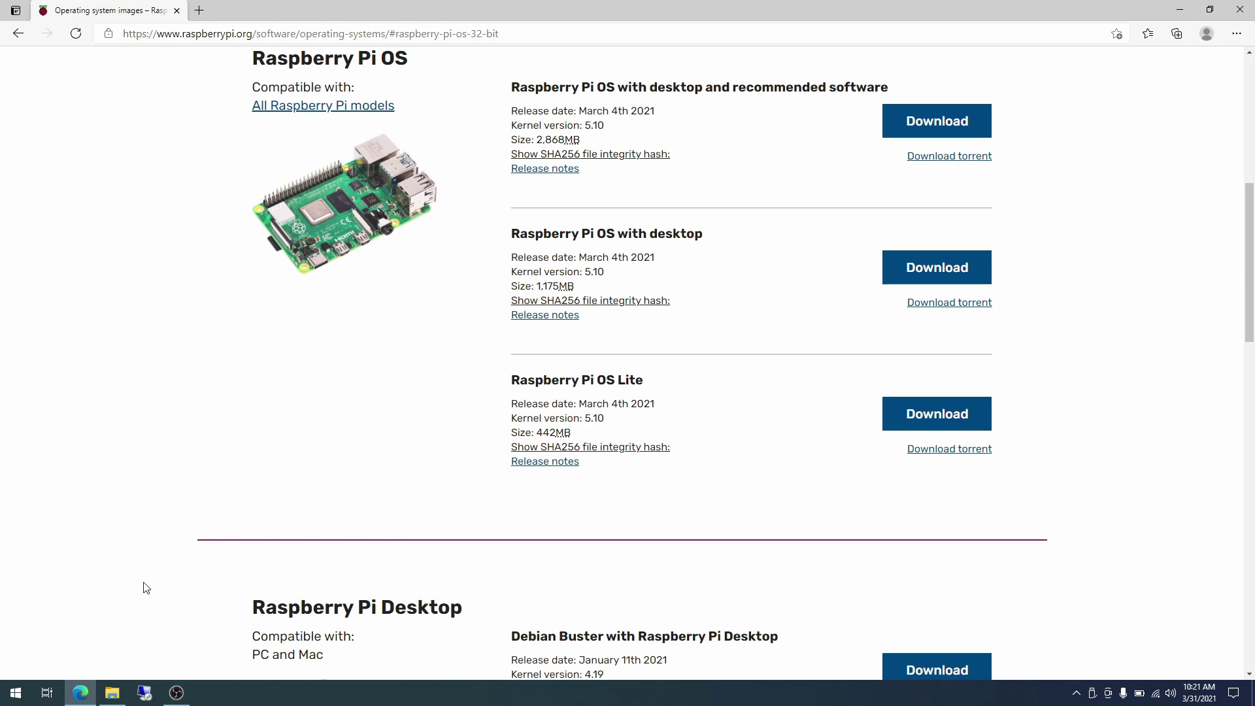
Open the card's boot (D:) drive from This PC in File Explorer.
left_click(112, 692)
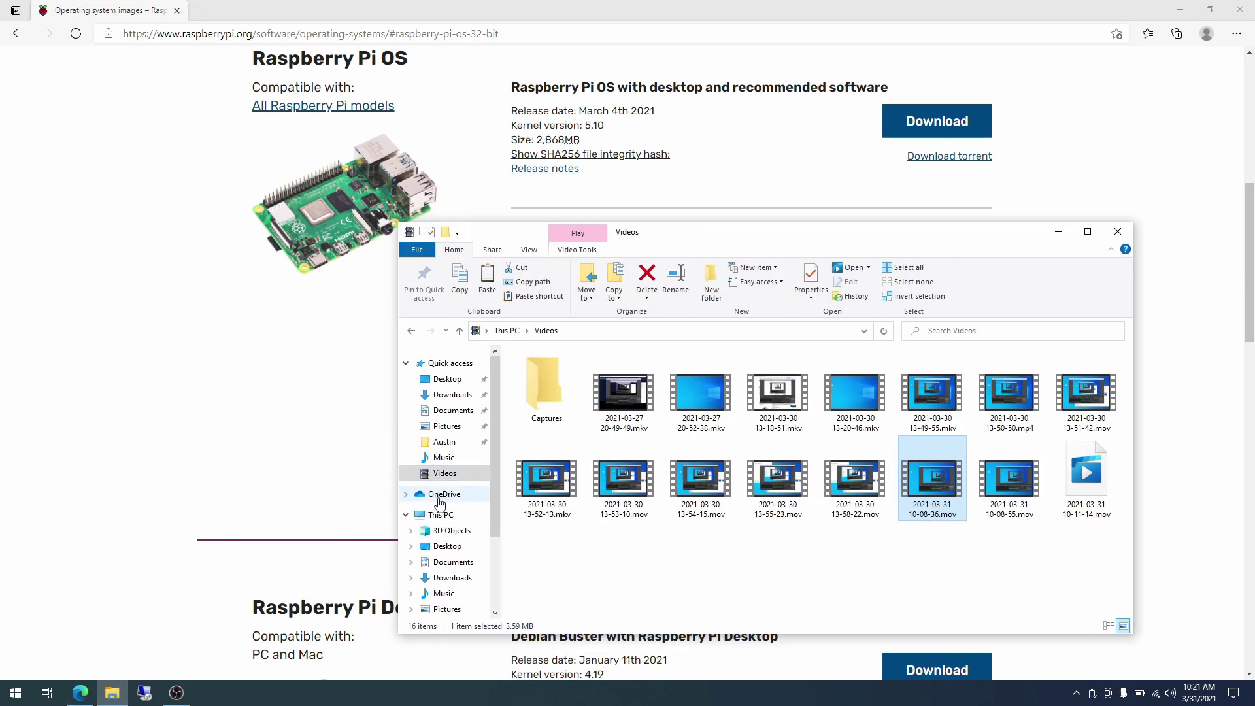
left_click(450, 515)
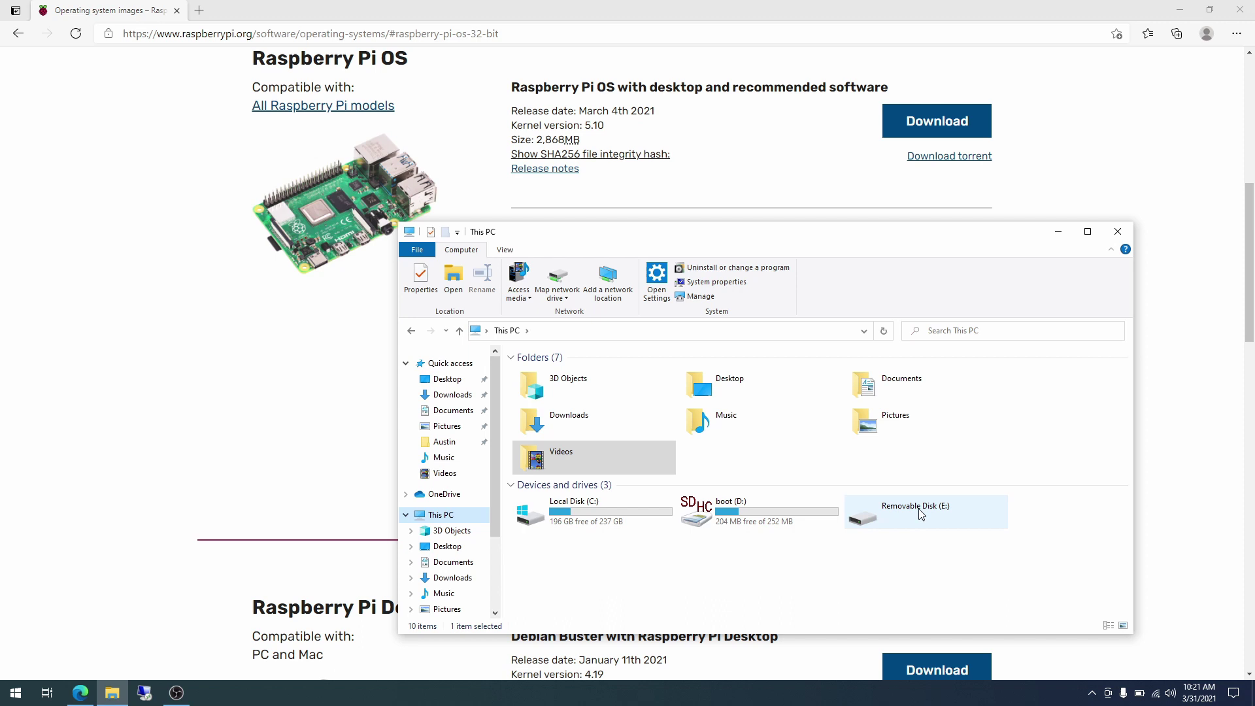
double_click(762, 525)
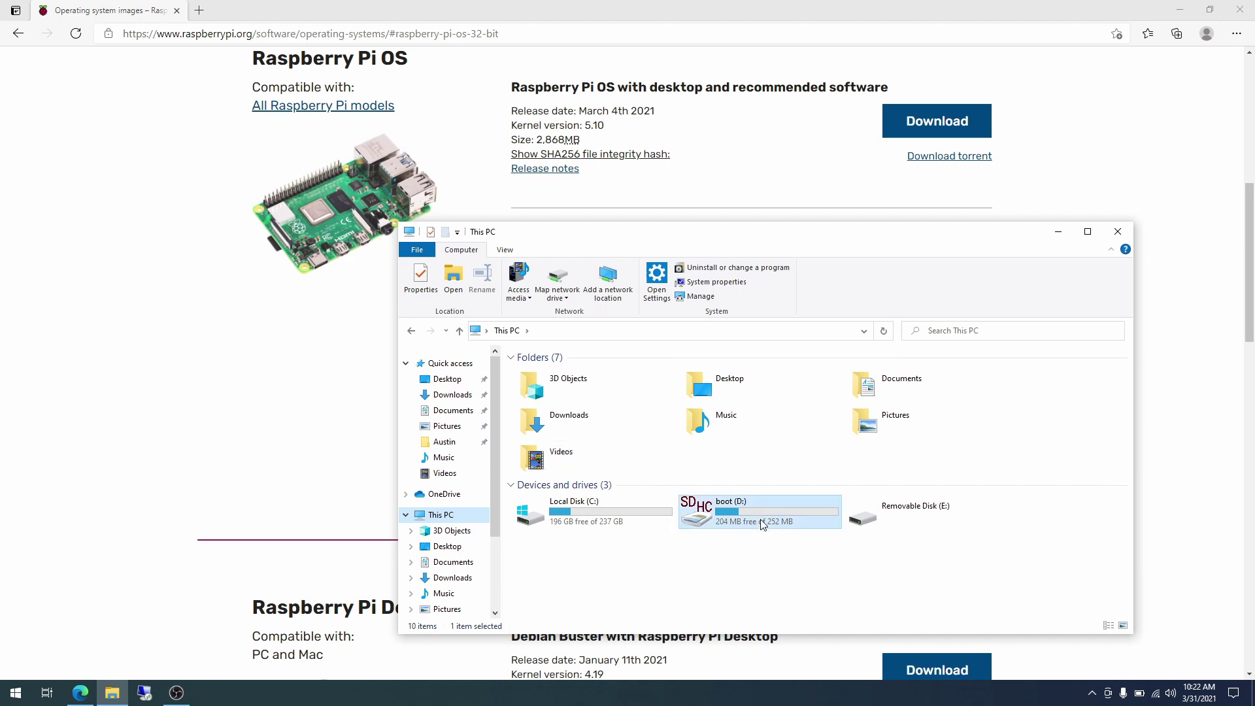
scroll(762, 525, "down", 7)
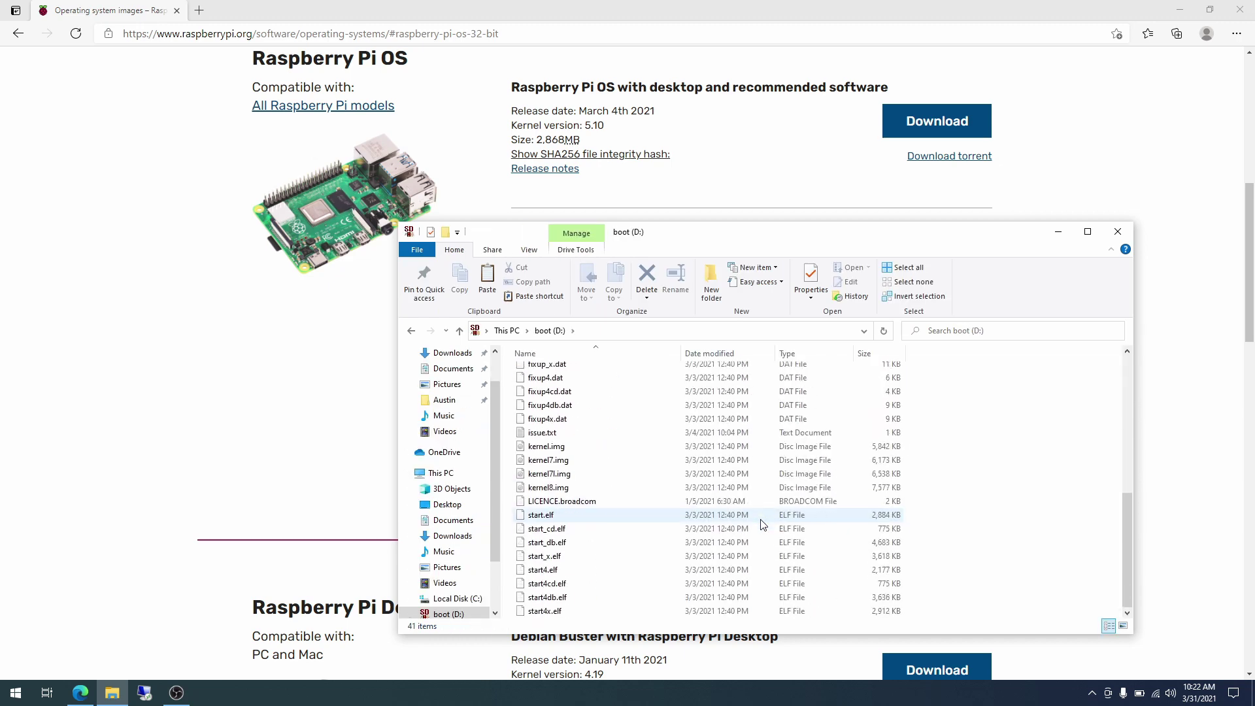
scroll(762, 525, "up", 7)
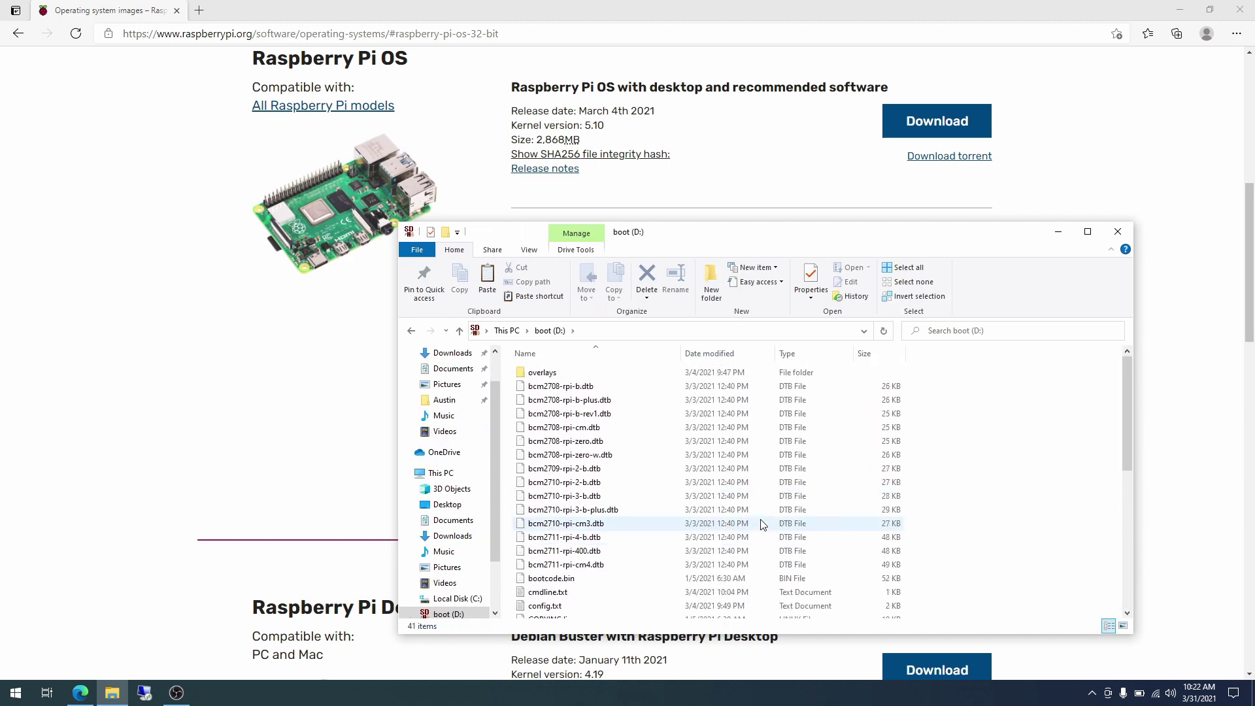
scroll(639, 482, "down", 7)
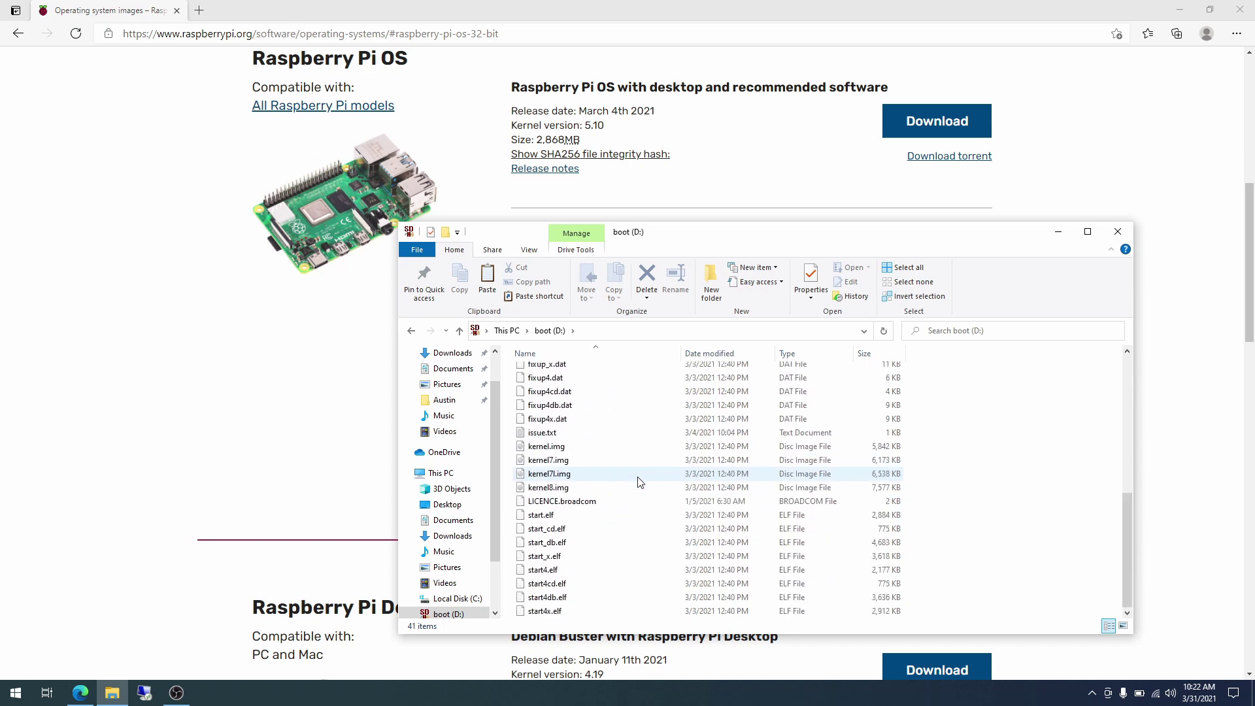
scroll(640, 482, "up", 7)
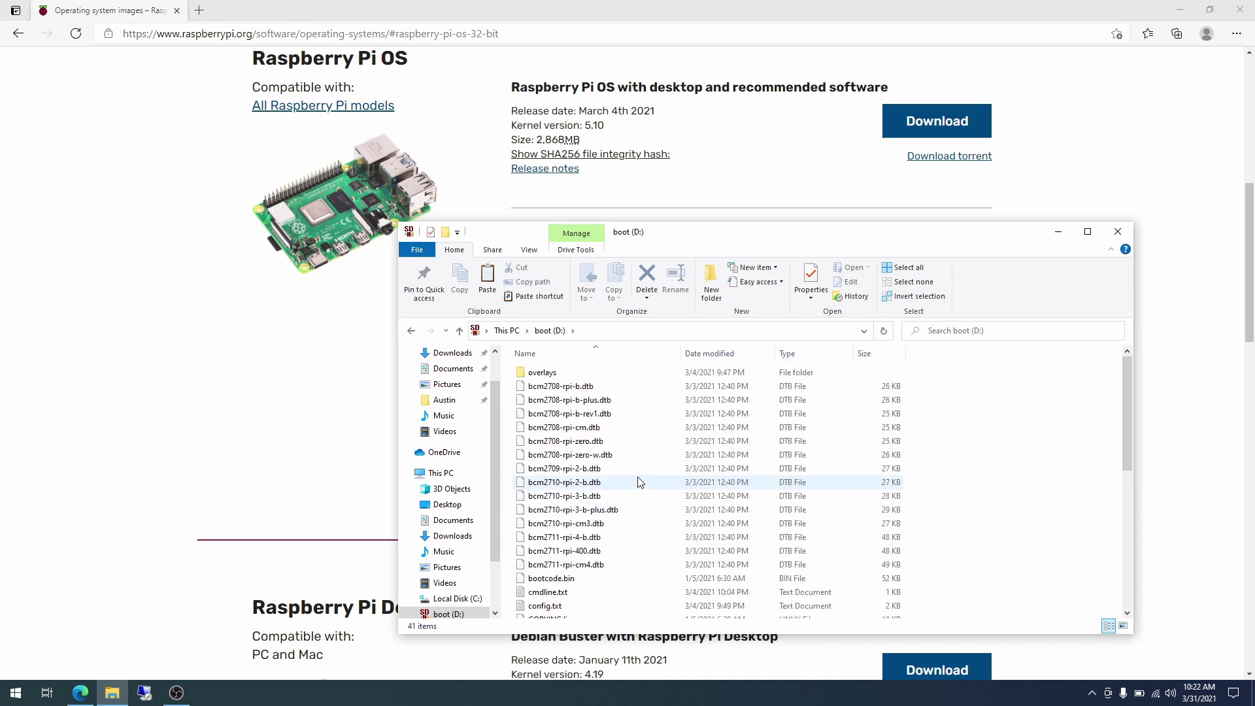
scroll(639, 482, "down", 2)
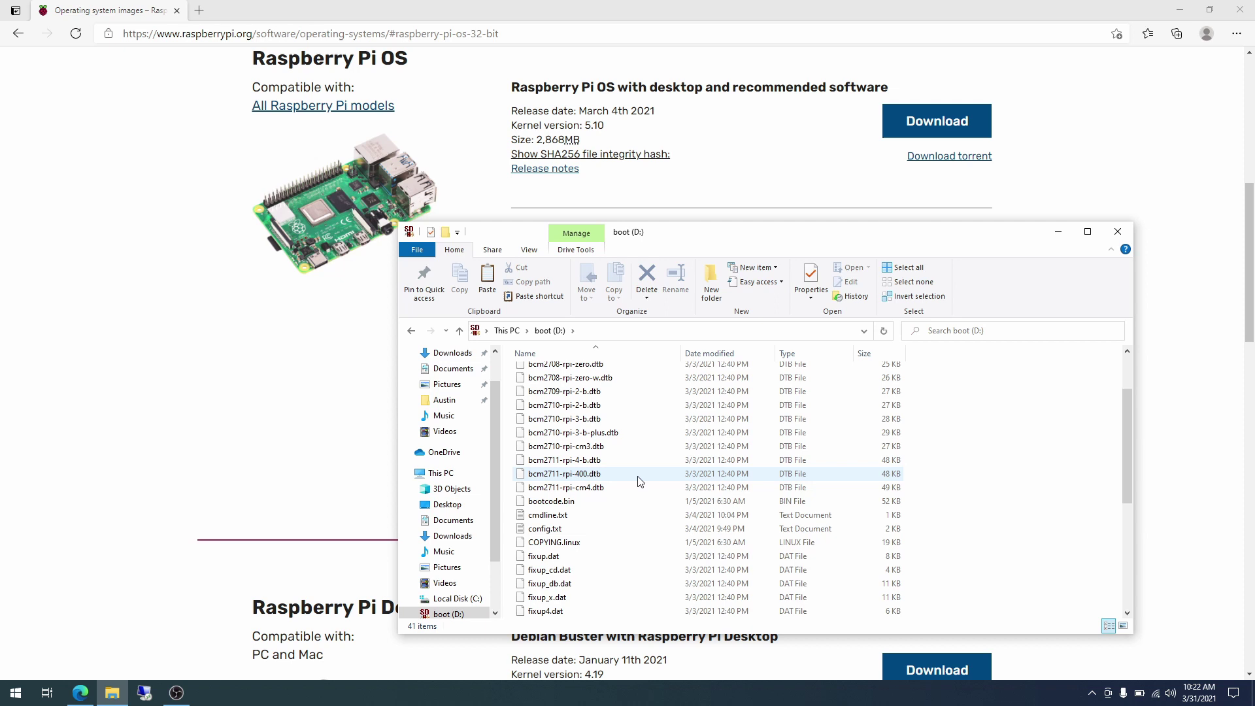
Turn on file name extensions so cmdline.txt and config.txt show in full.
left_click(530, 250)
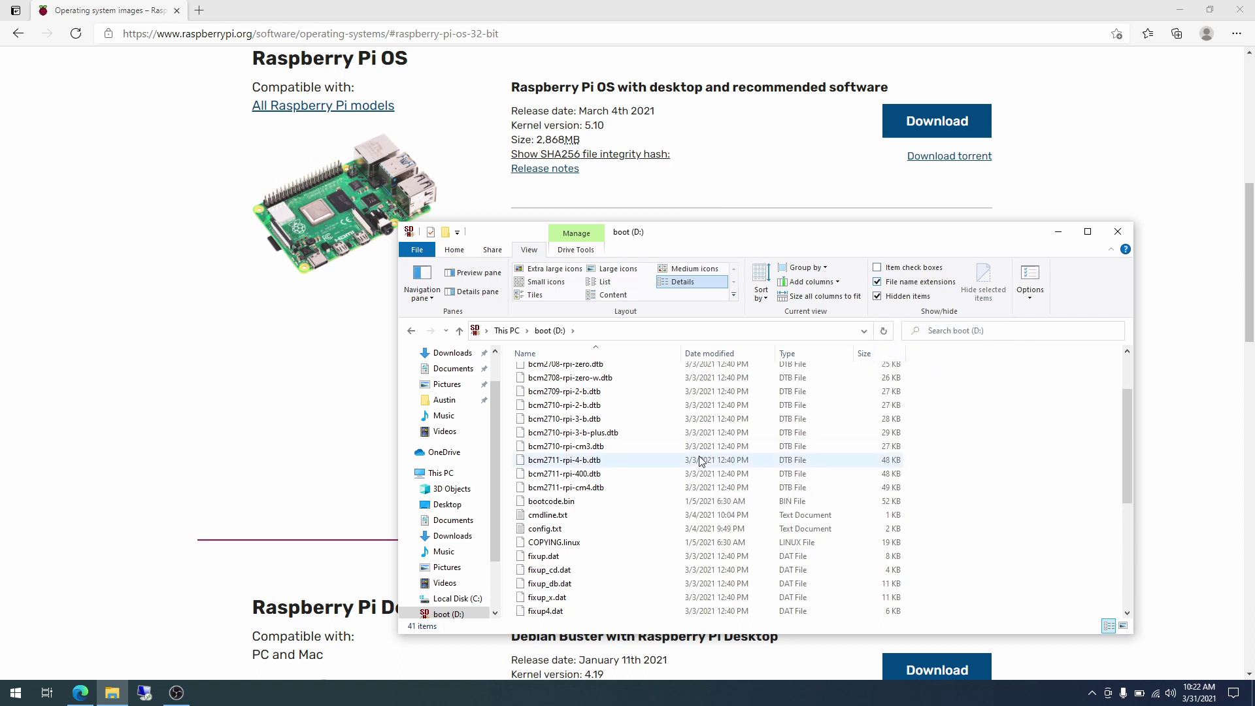
left_click(588, 515)
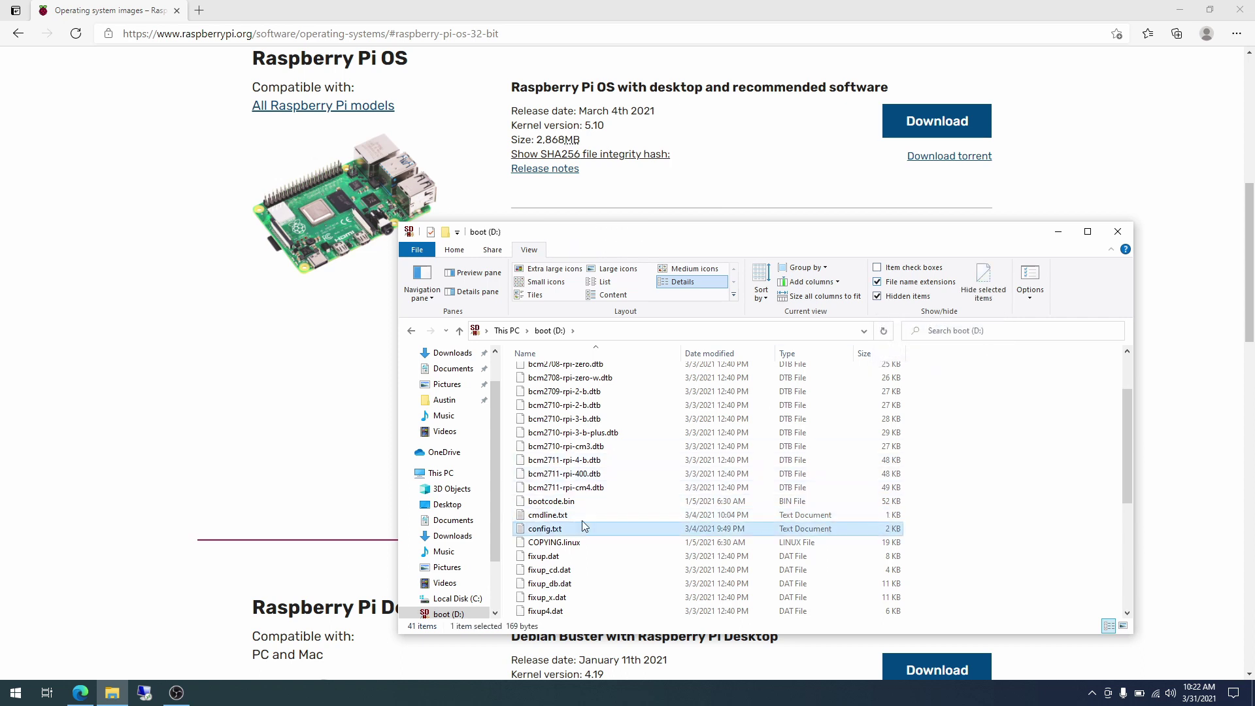
left_click(922, 283)
scroll(678, 491, "down", 2)
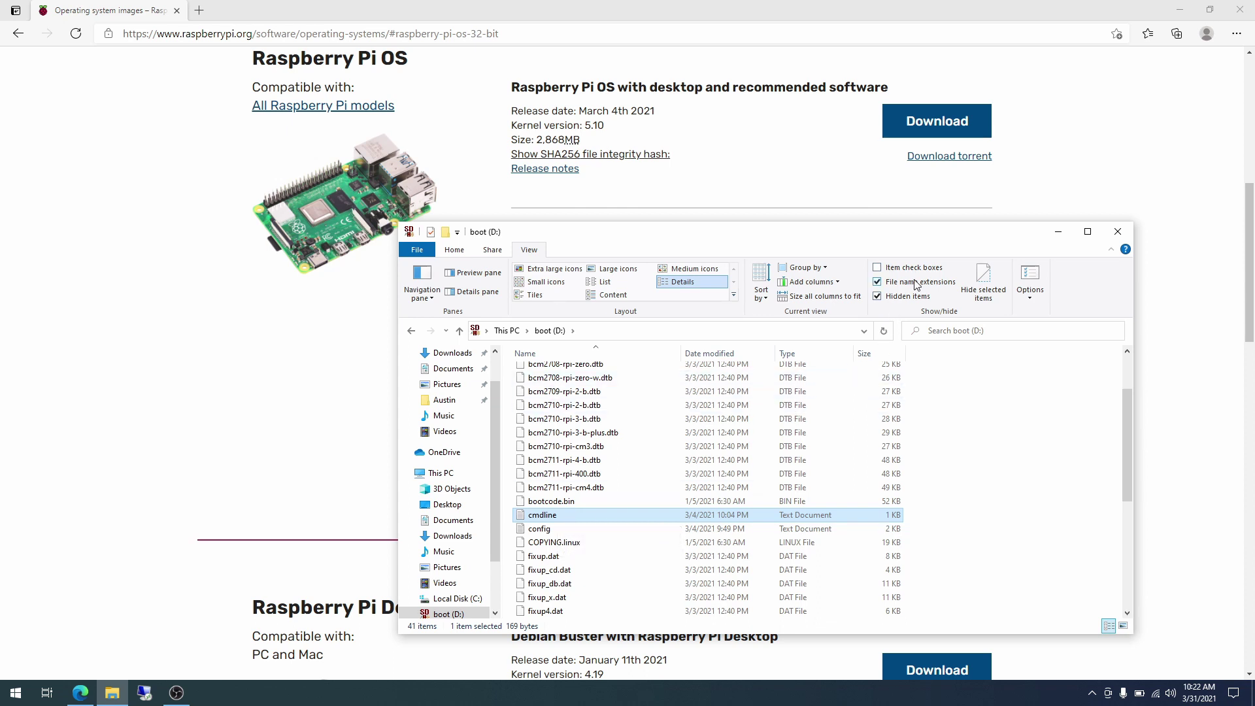
scroll(689, 475, "down", 1)
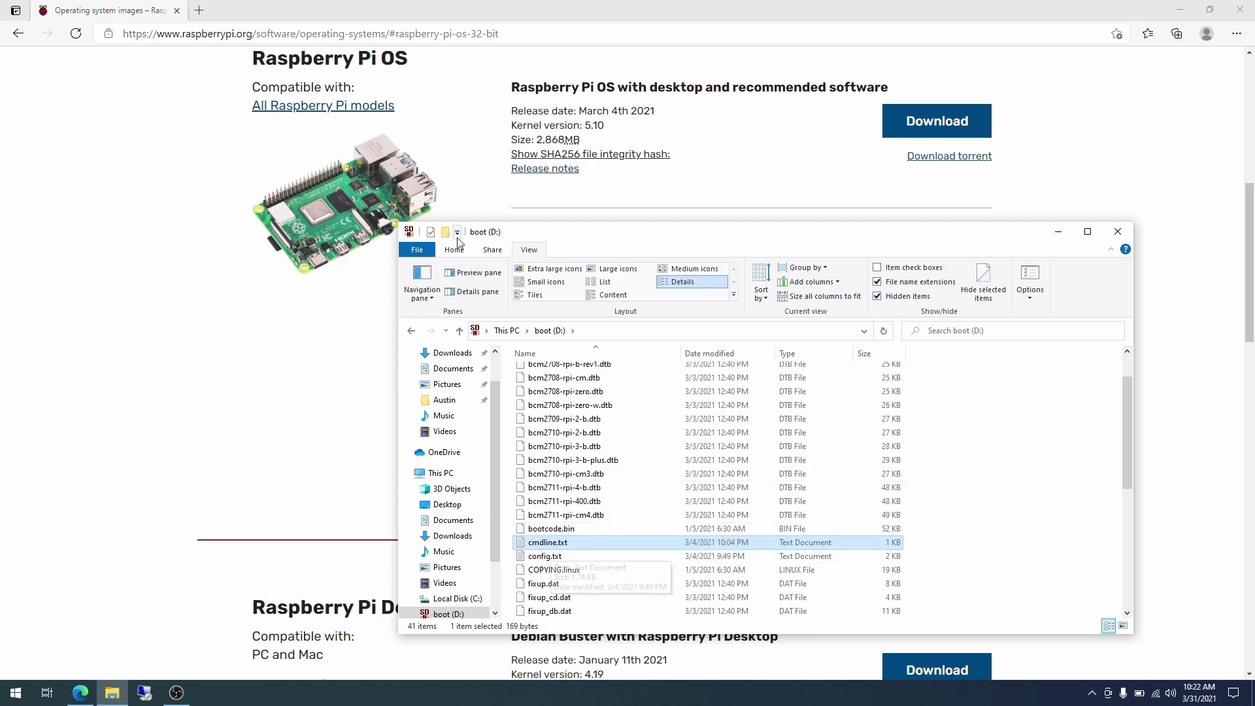
Search 'raspberry pi ssh' in a new Edge tab and open the SSH documentation.
left_click(204, 18)
left_click(200, 11)
type("raspberry")
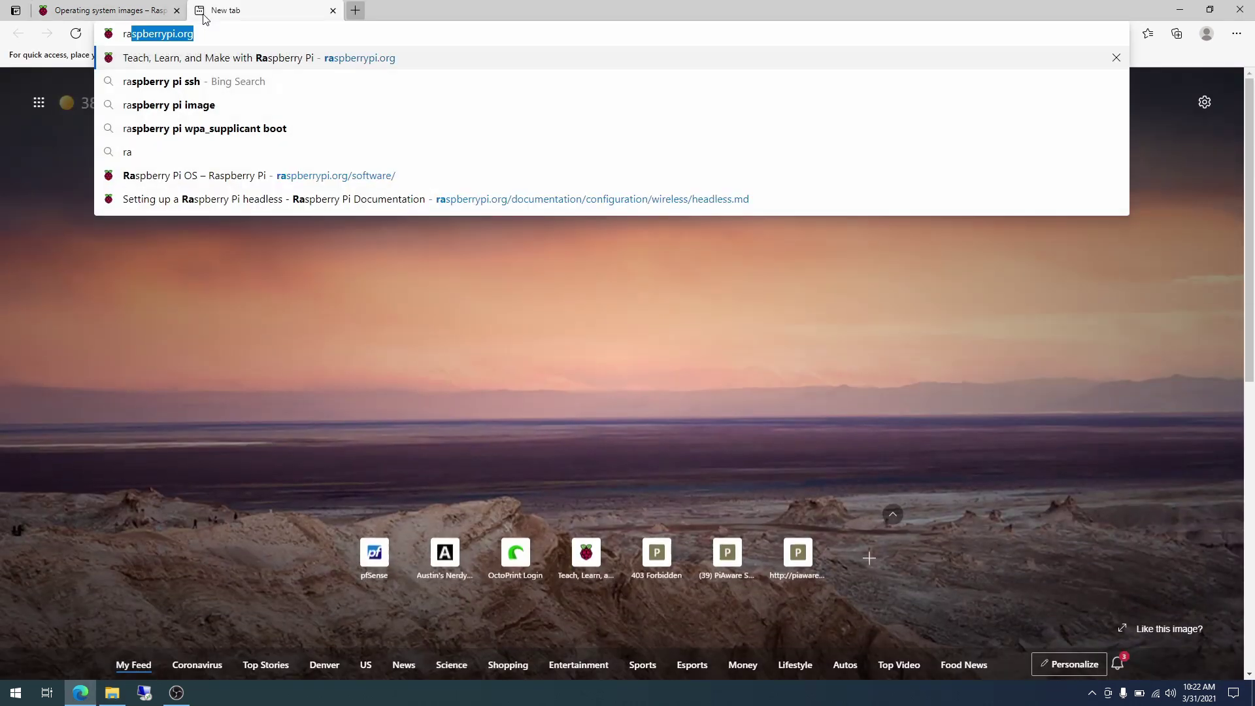
type(" pi")
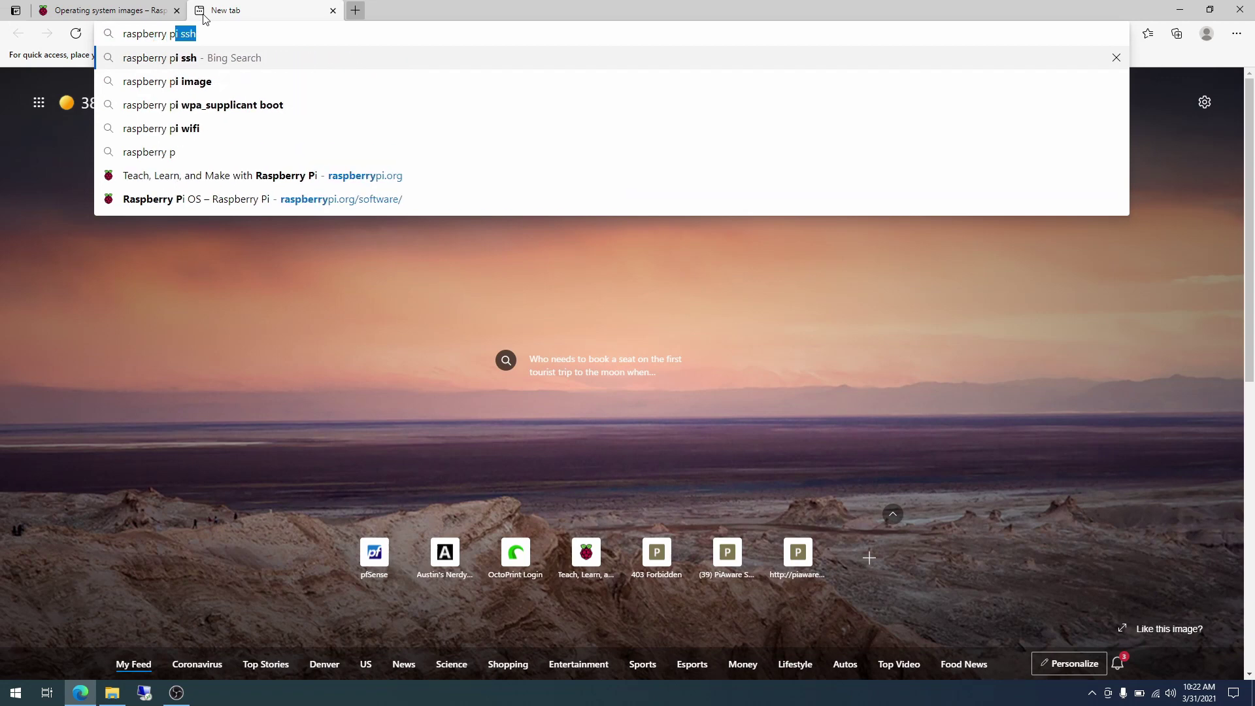
type(" ssh")
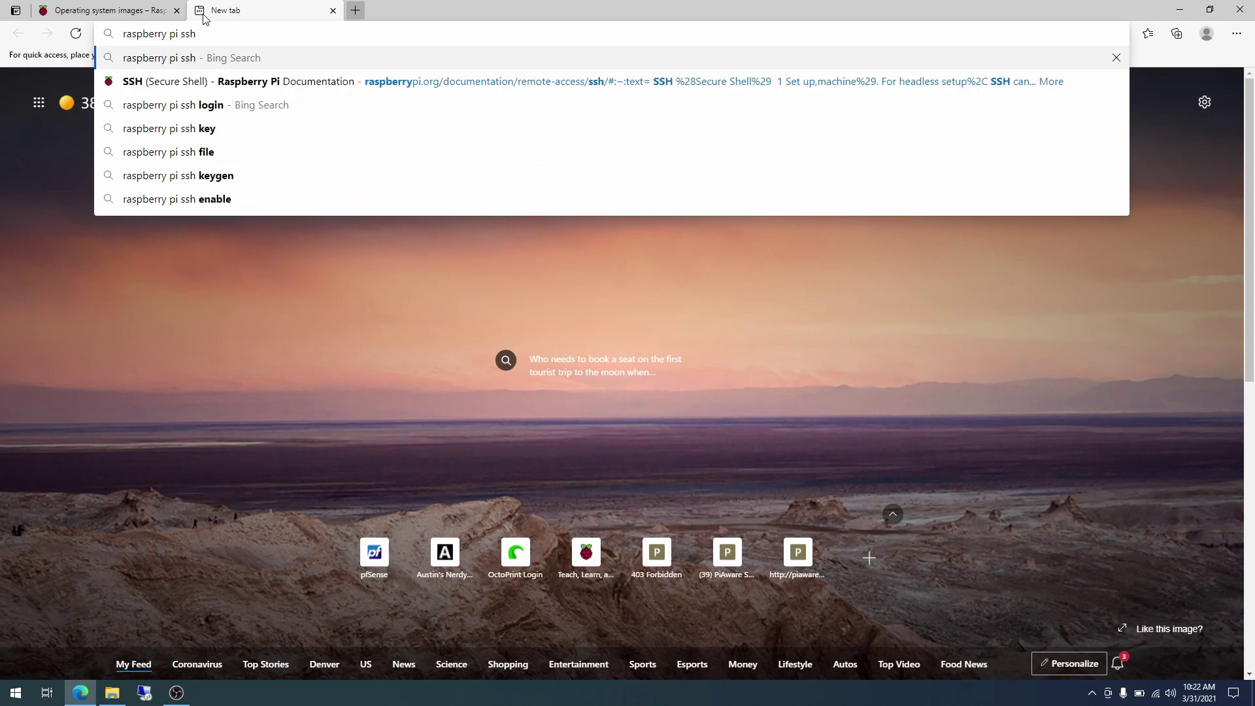
left_click(237, 77)
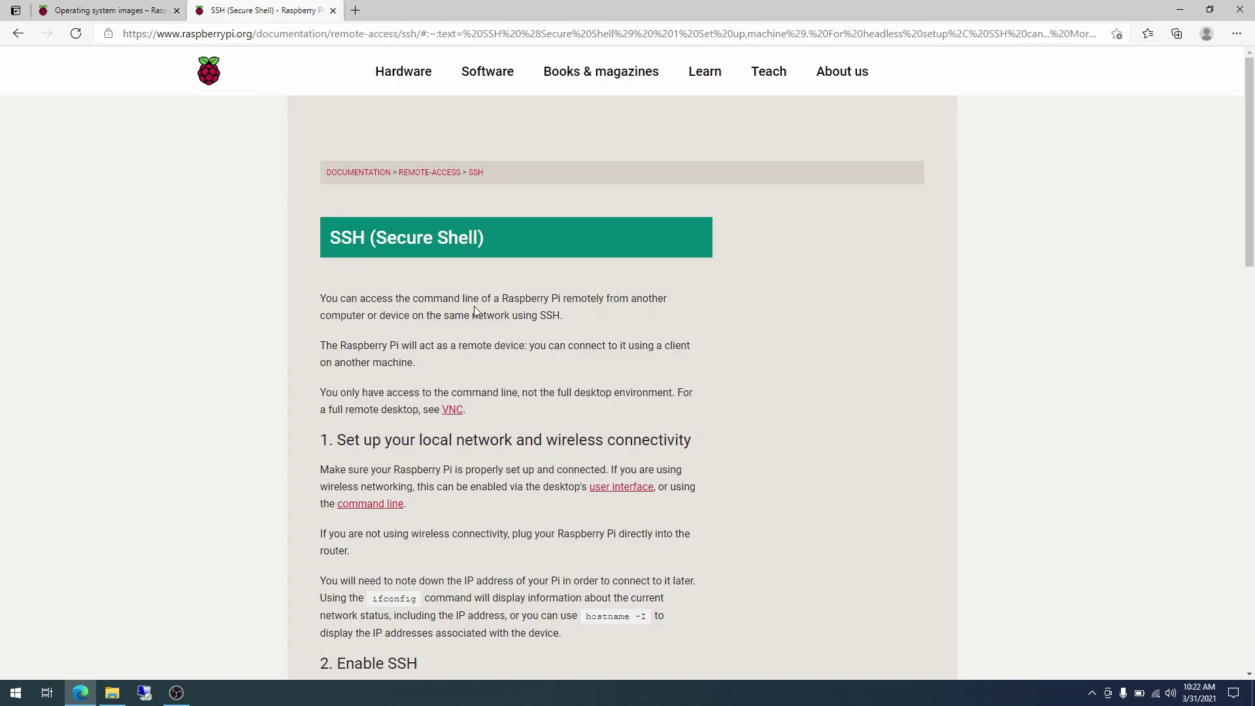
Read the headless setup section about placing an extensionless ssh file on the boot partition.
scroll(473, 305, "down", 2)
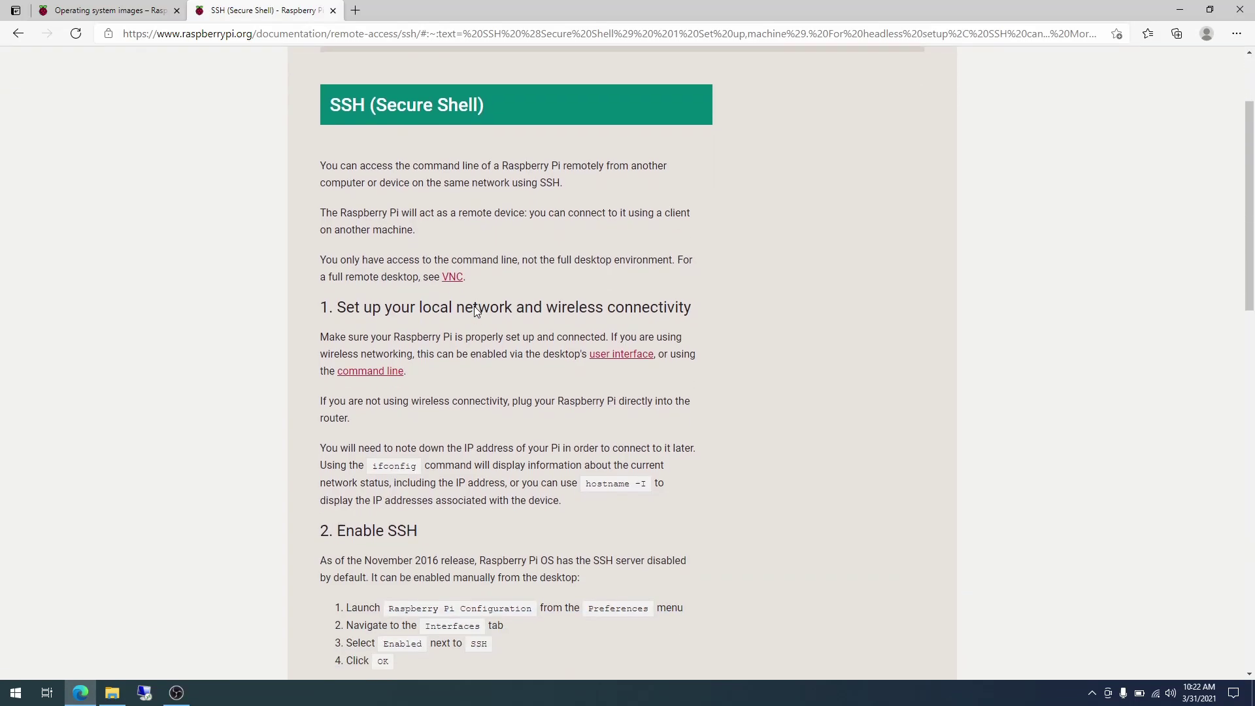
scroll(473, 306, "down", 10)
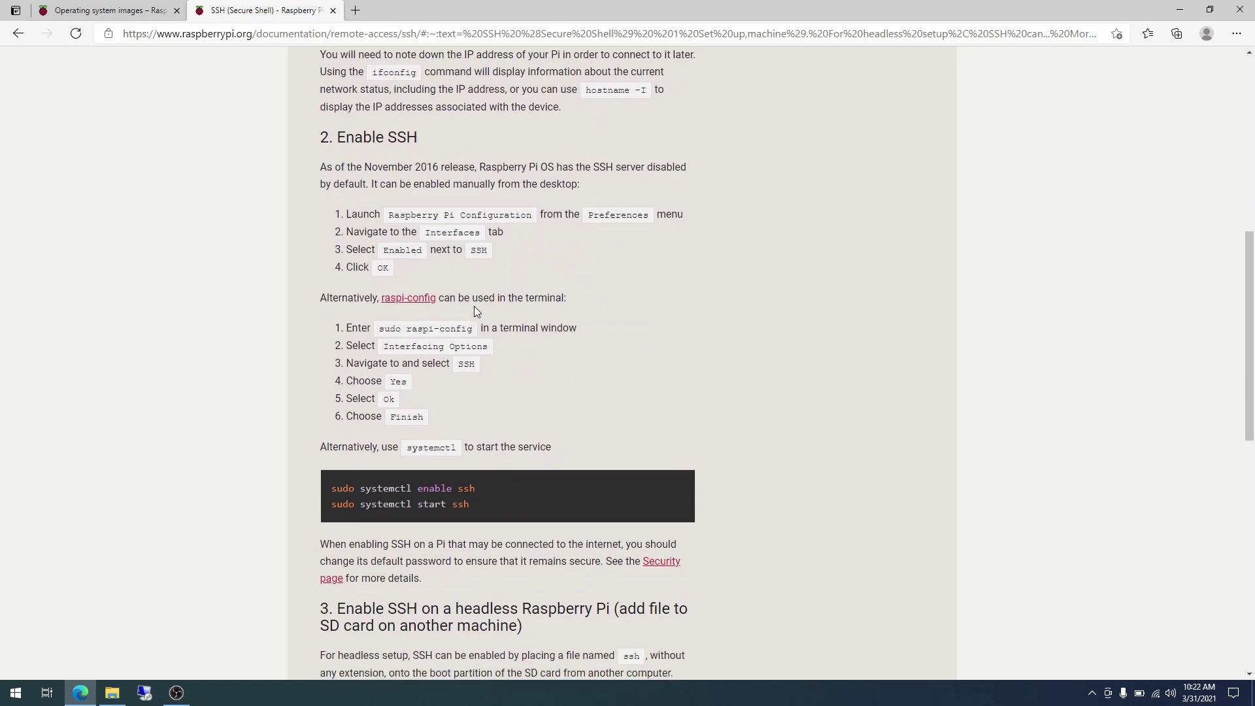
scroll(474, 306, "down", 1)
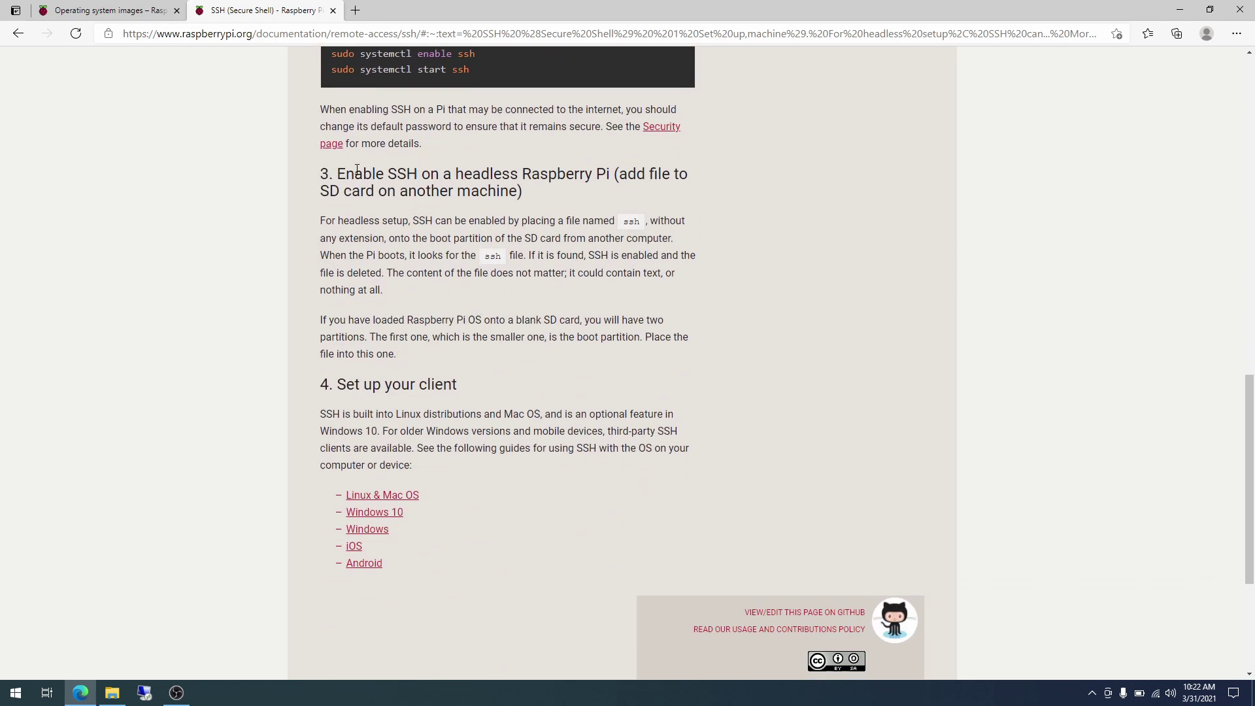
left_click_drag(339, 173, 610, 159)
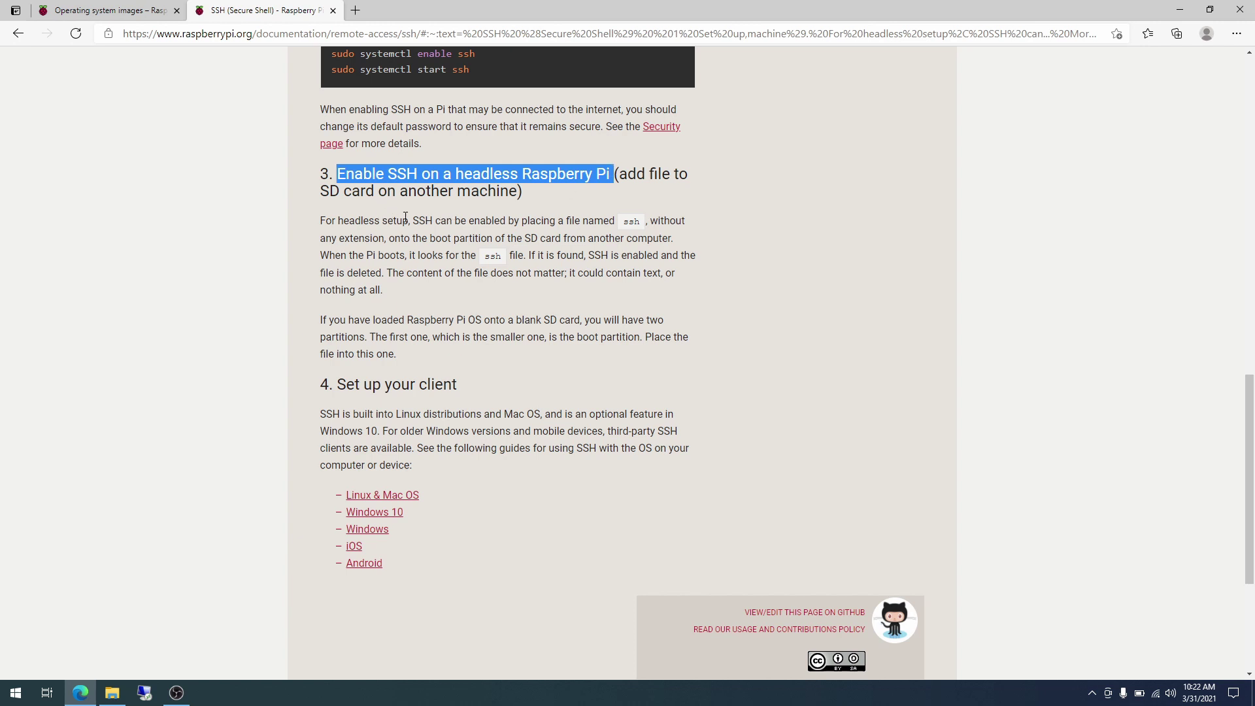
left_click_drag(413, 221, 640, 224)
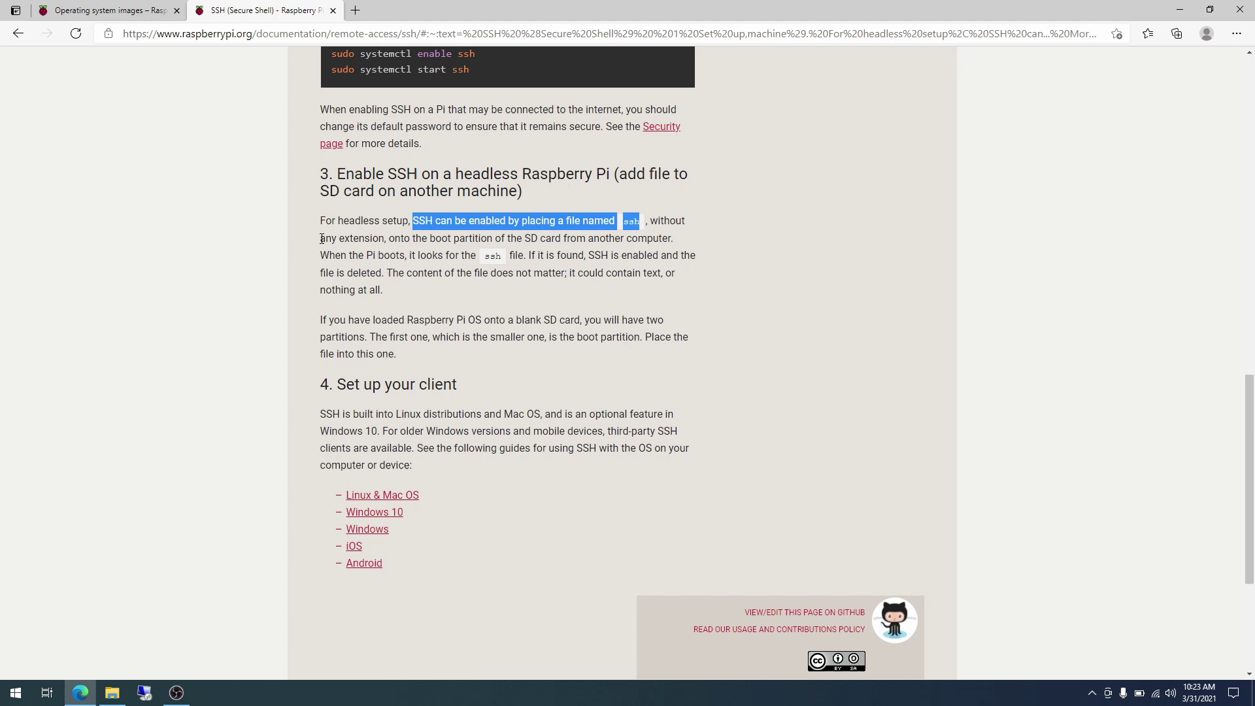
left_click_drag(321, 239, 626, 234)
left_click(424, 250)
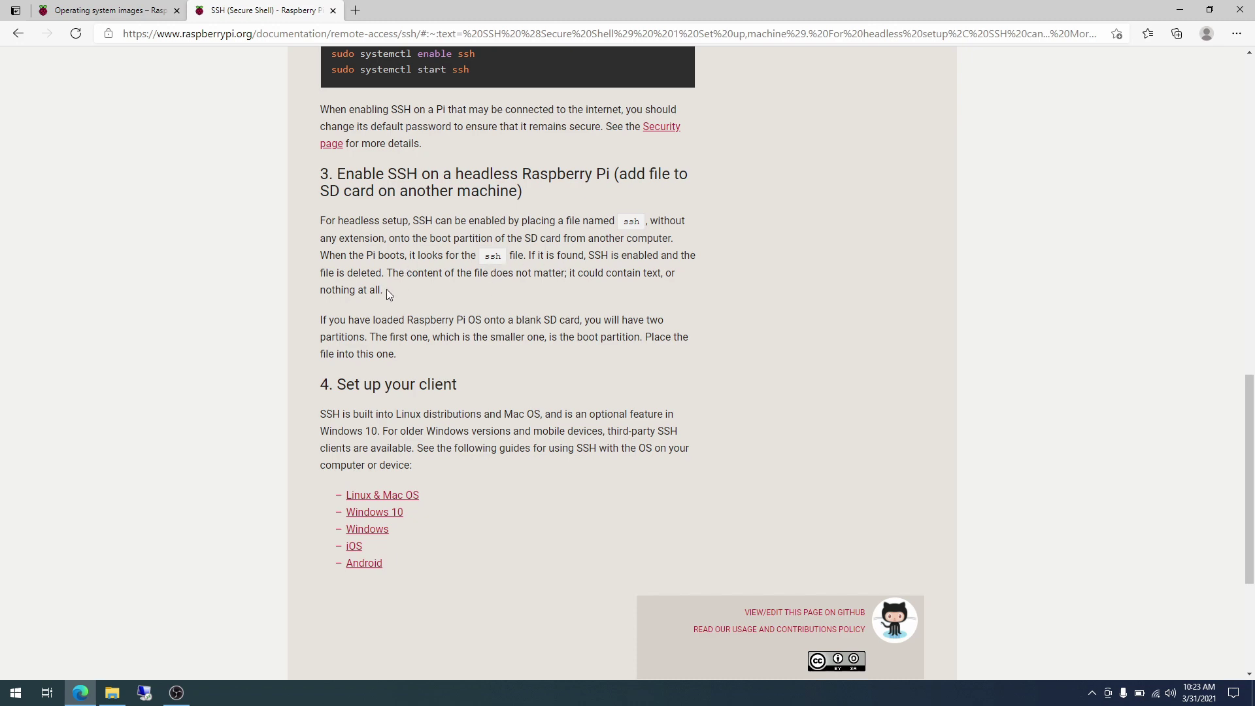
left_click(1180, 15)
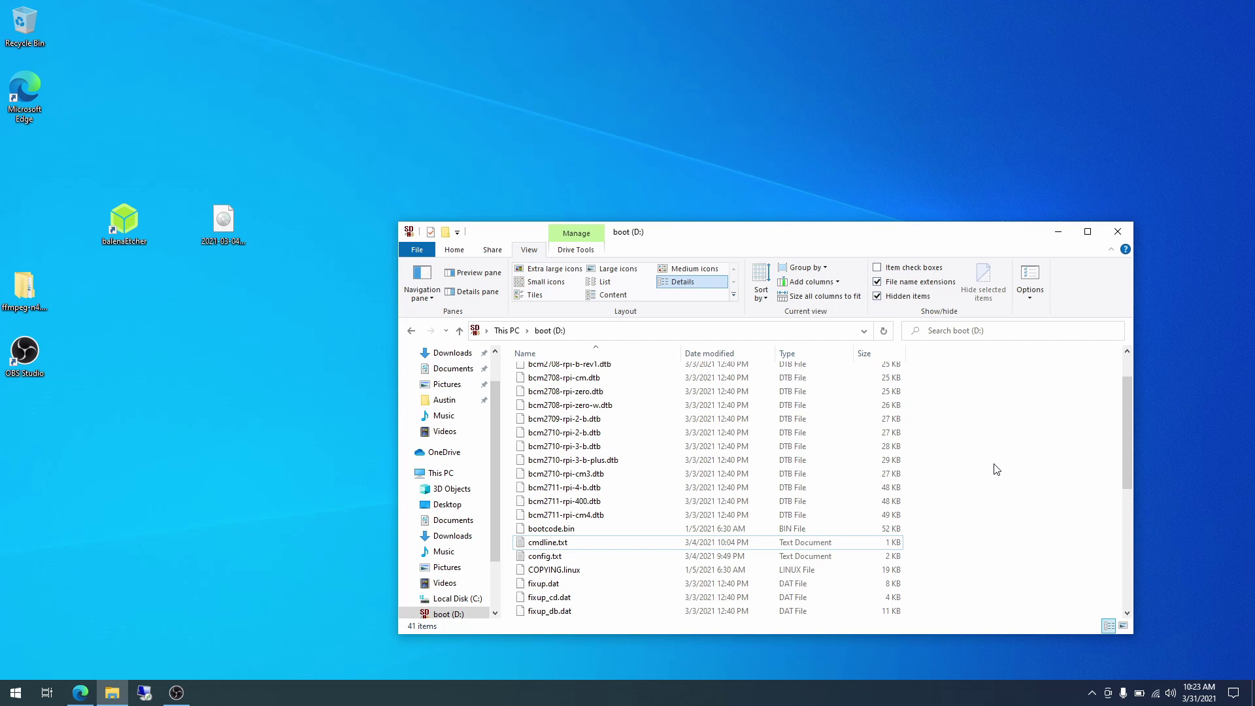
Create an empty file named ssh on boot (D:), removing the .txt extension.
right_click(993, 464)
mouse_move(1032, 618)
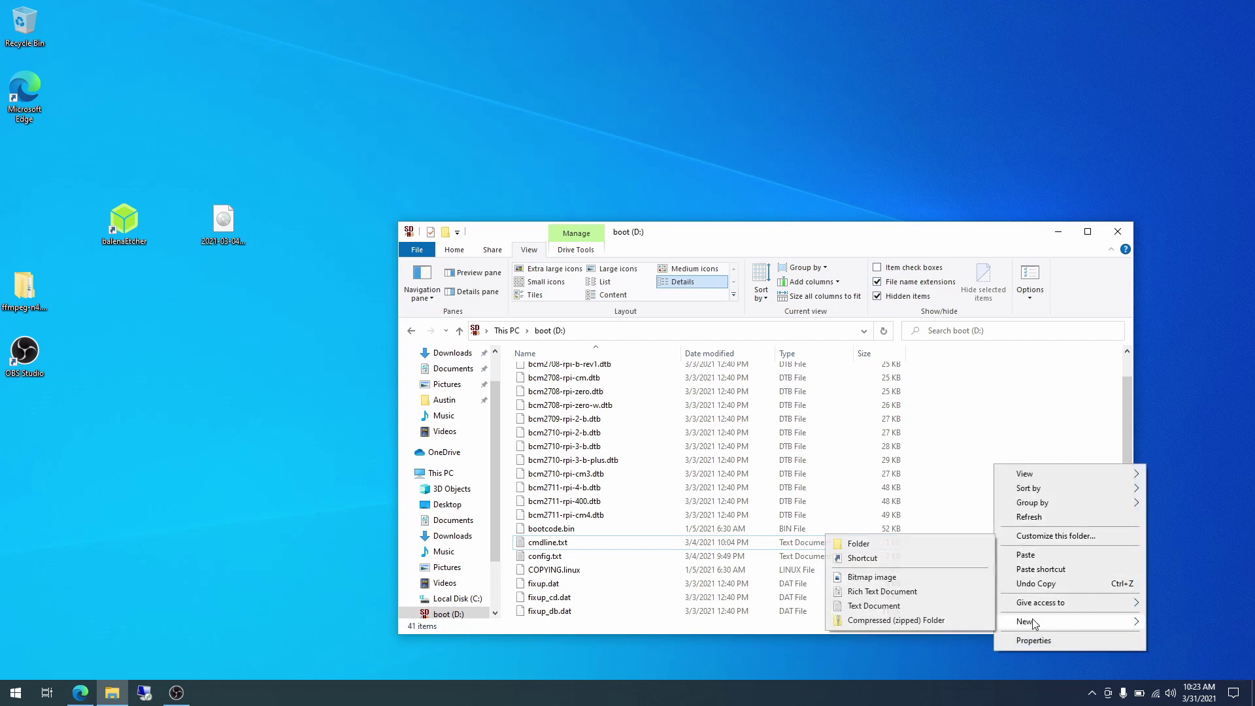
left_click(943, 611)
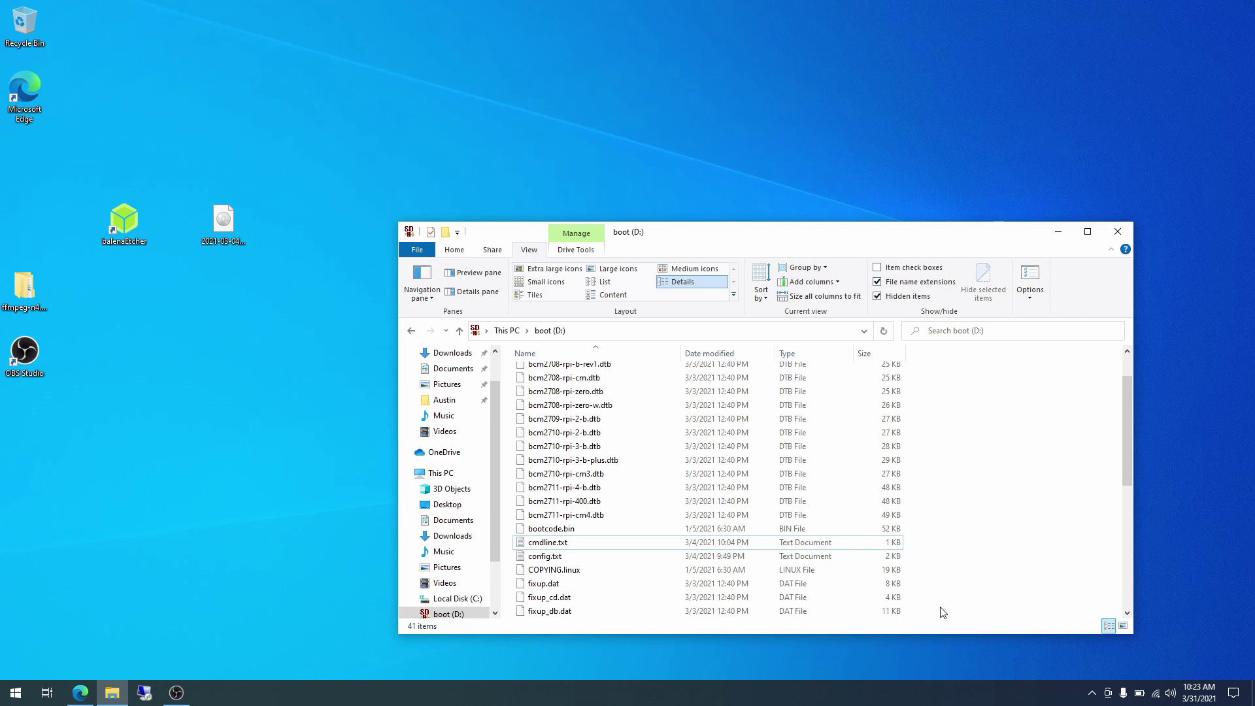
type("ssh")
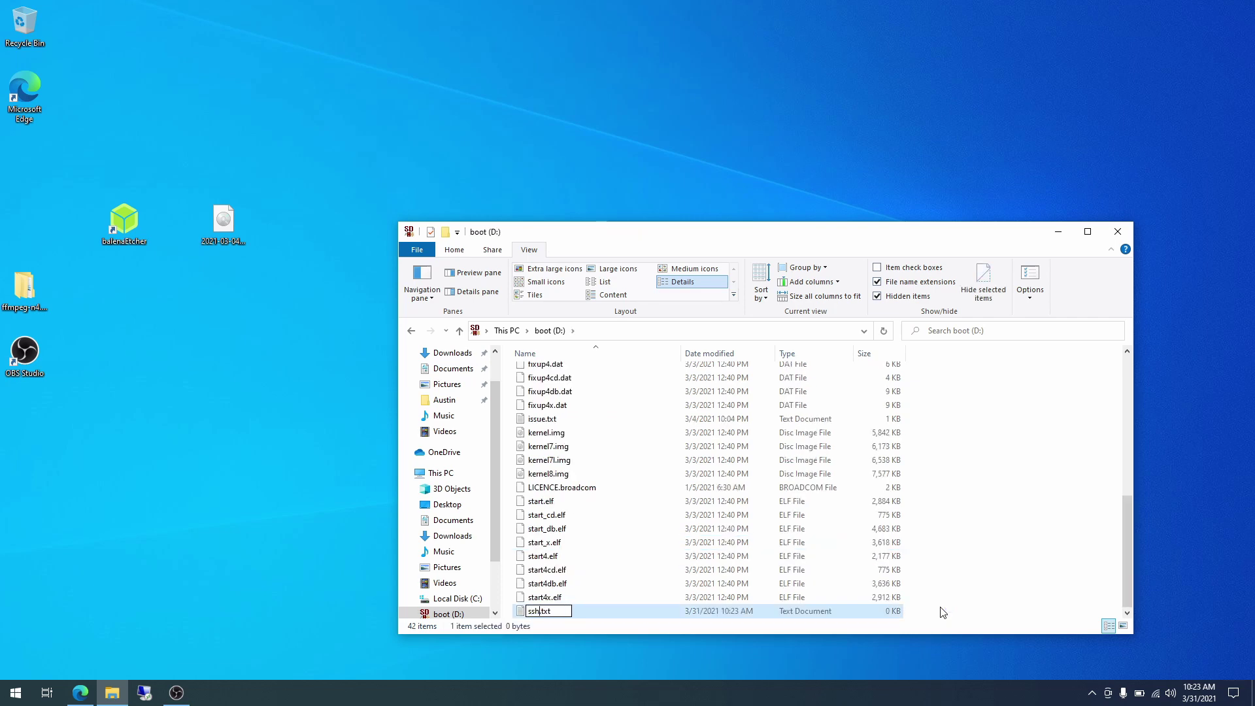
key("Delete")
key("Delete")
key("Delete")
key("Return")
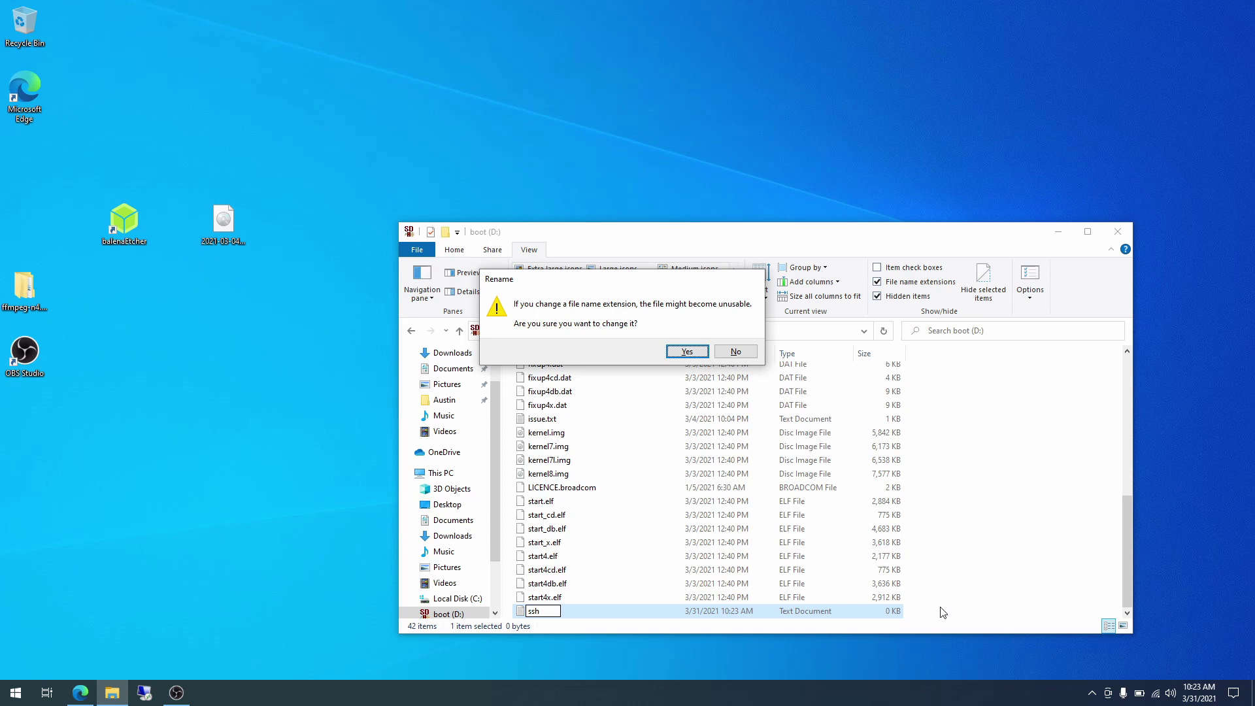
key("Return")
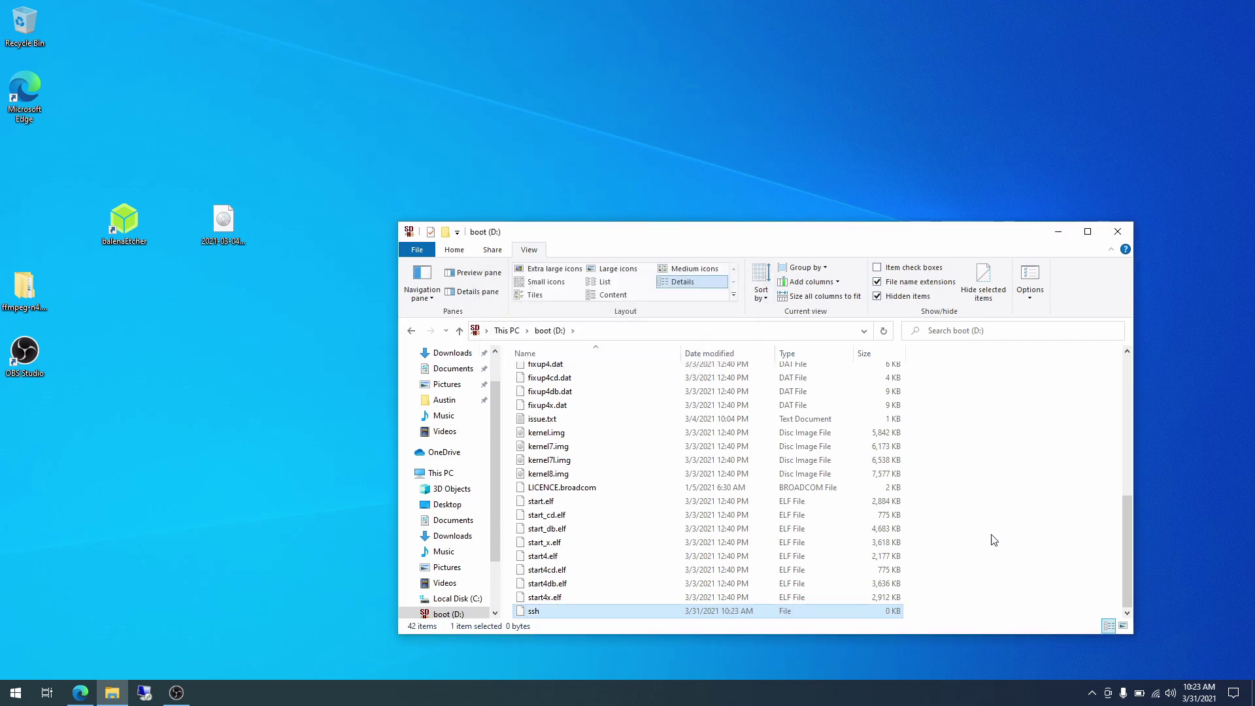
left_click(990, 539)
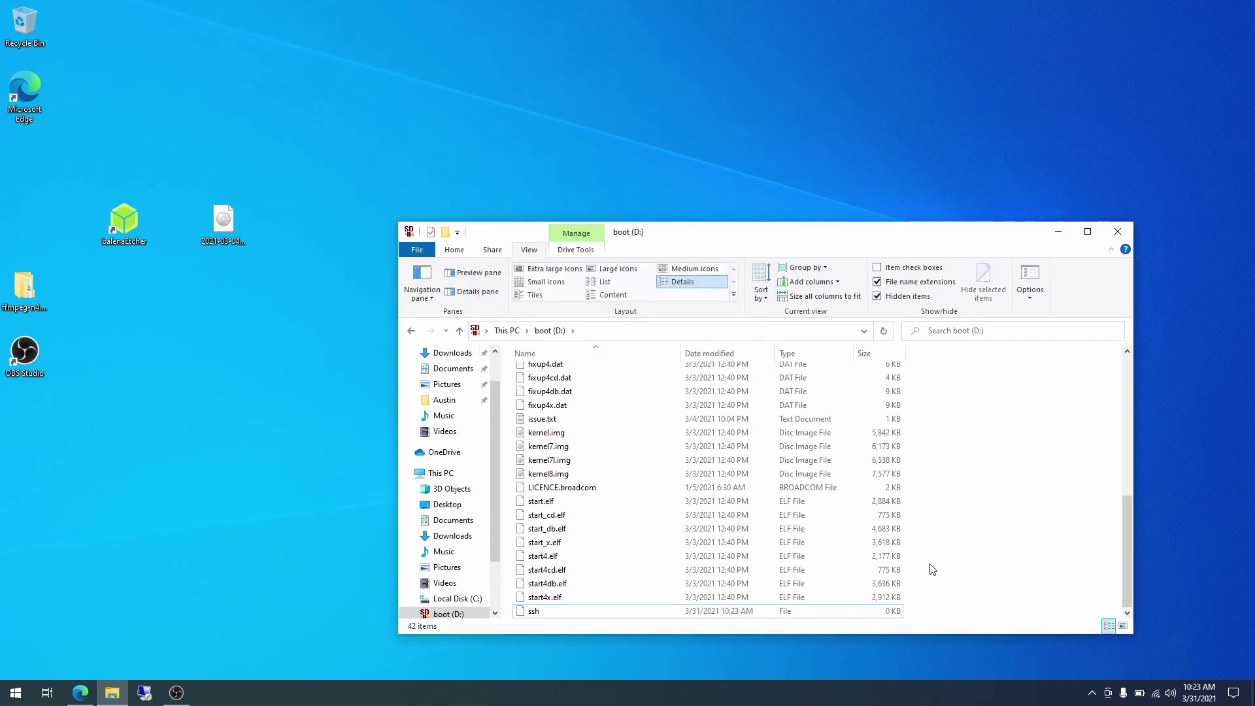
left_click(80, 692)
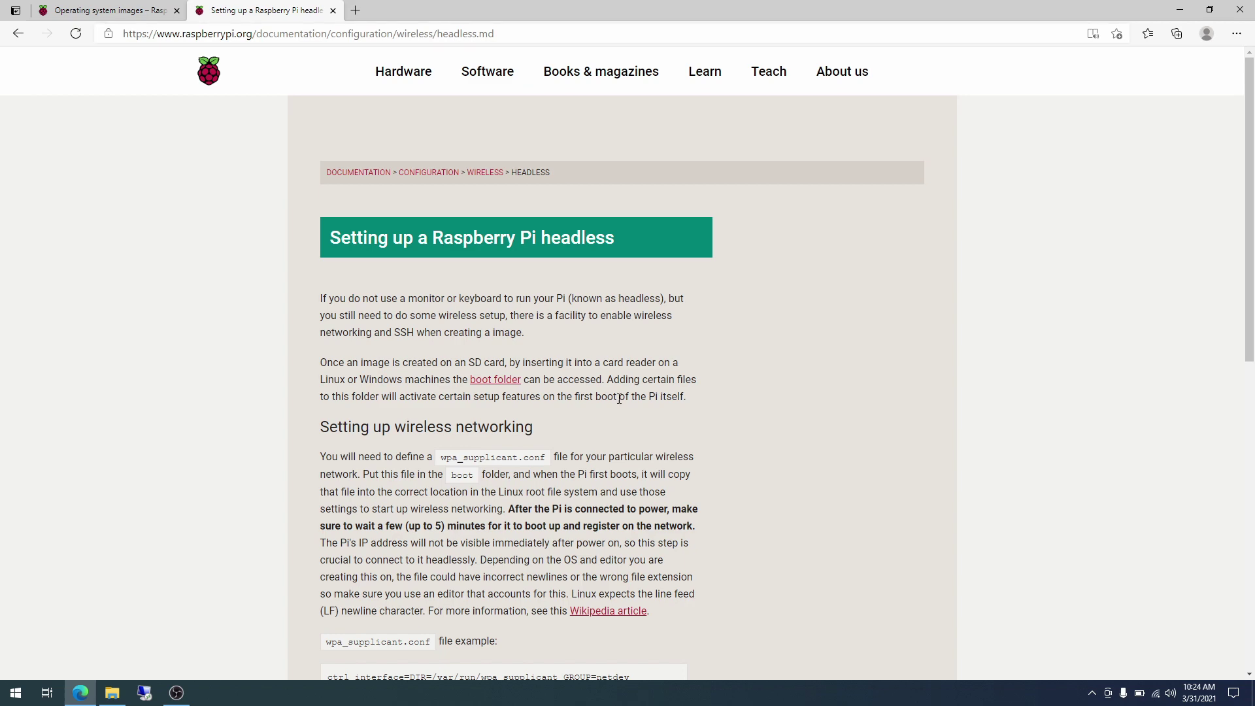
Scroll to the wpa_supplicant.conf example and select its entire code block.
scroll(638, 438, "down", 3)
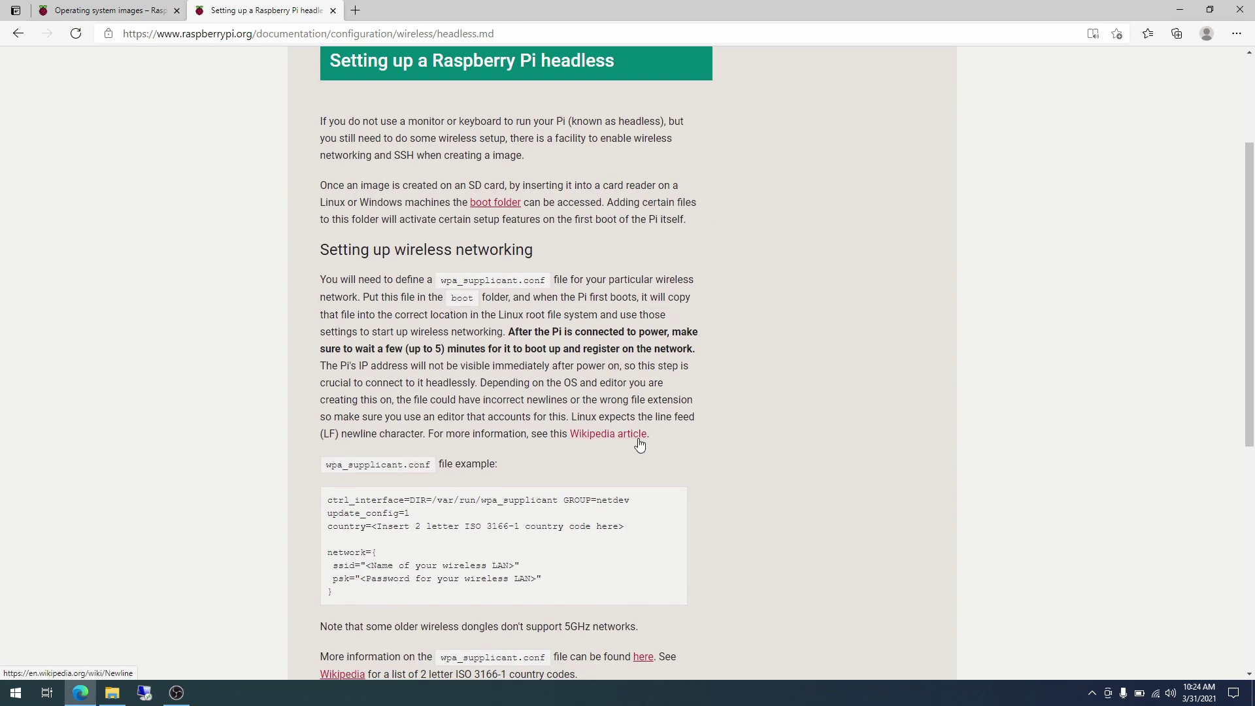
left_click_drag(440, 279, 545, 278)
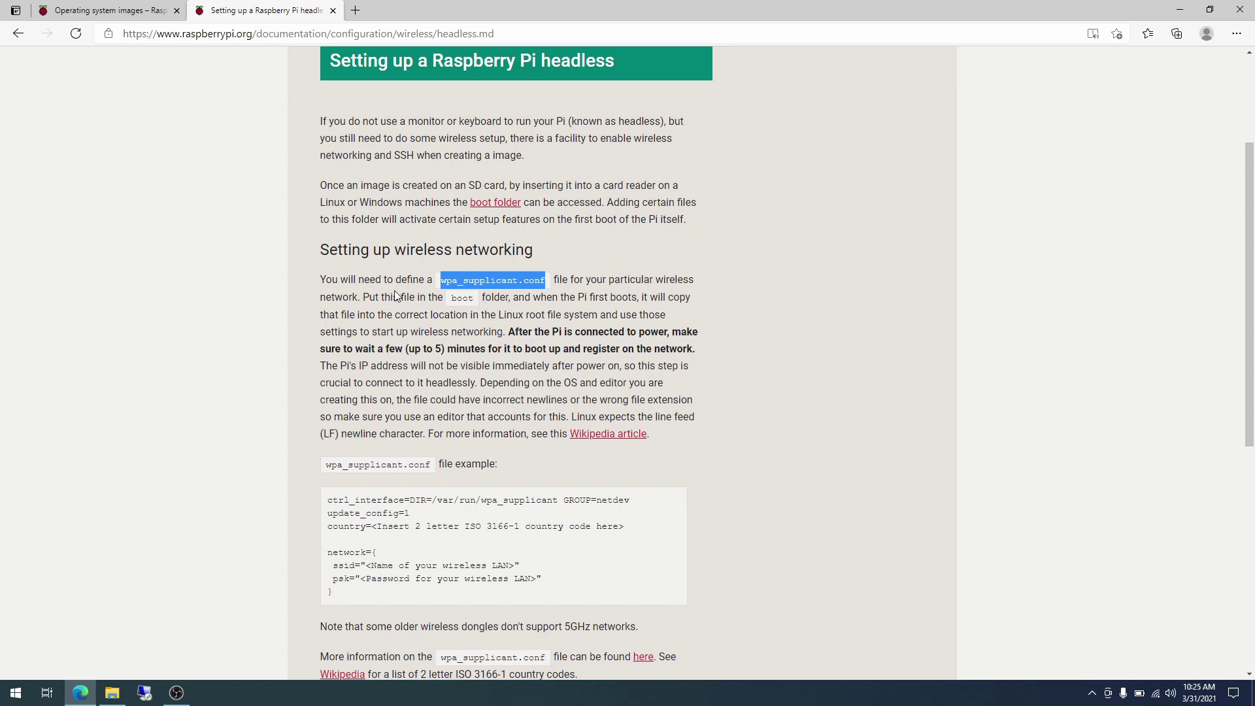
left_click(594, 294)
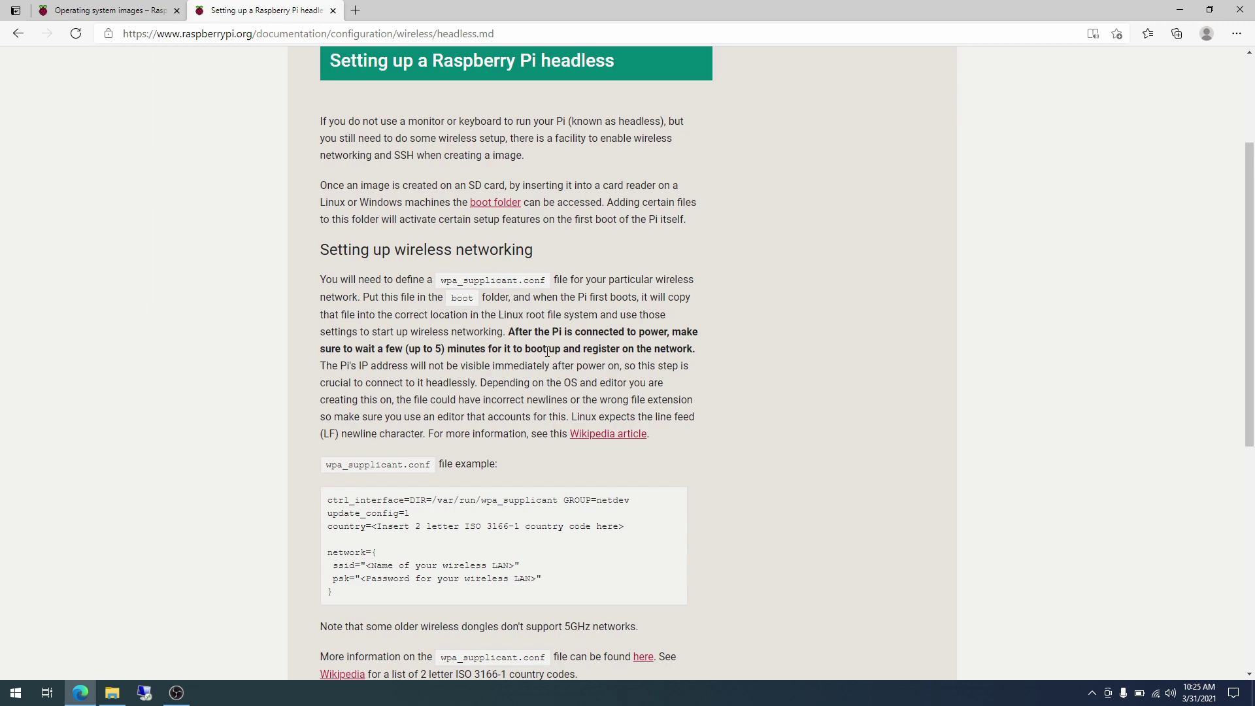
scroll(547, 352, "down", 2)
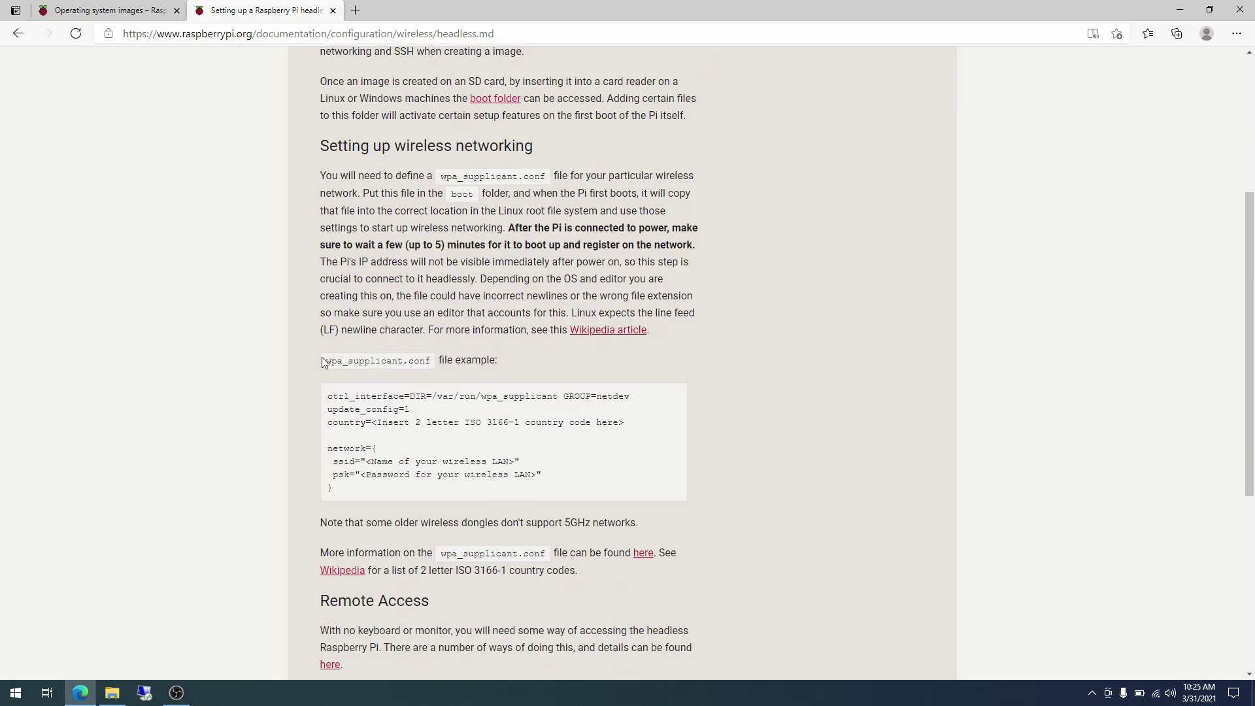
left_click_drag(324, 360, 431, 360)
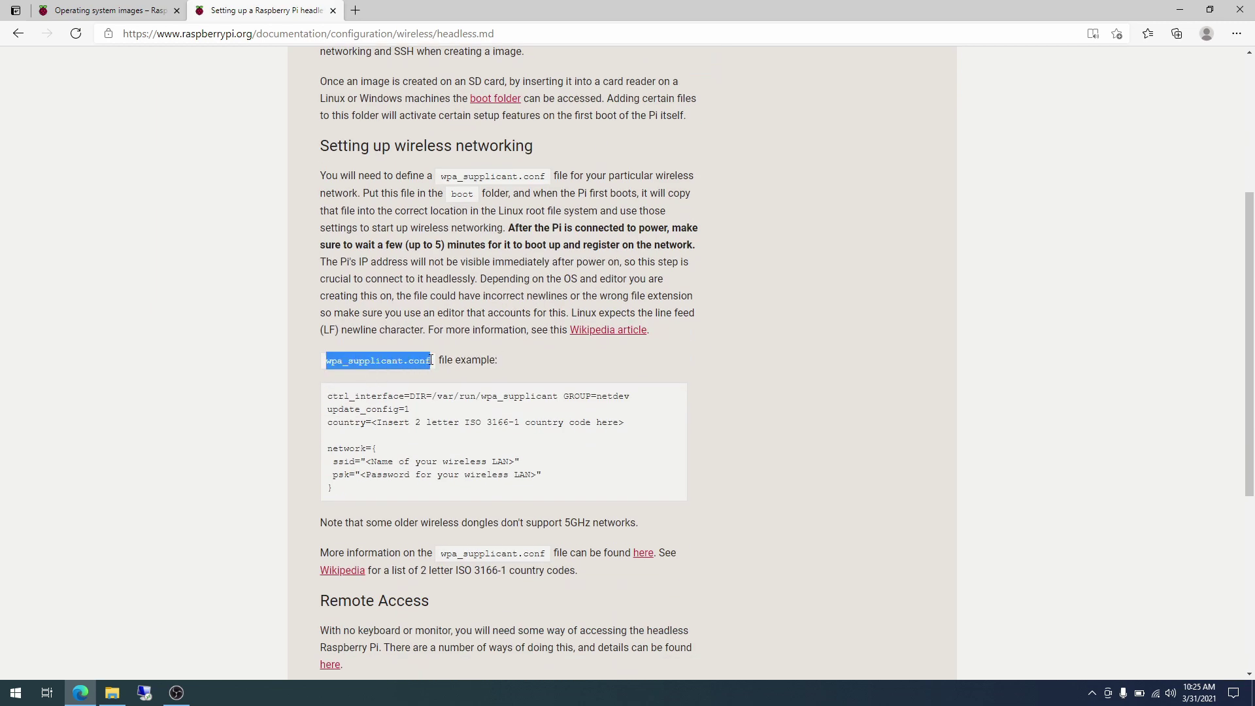
left_click(407, 413)
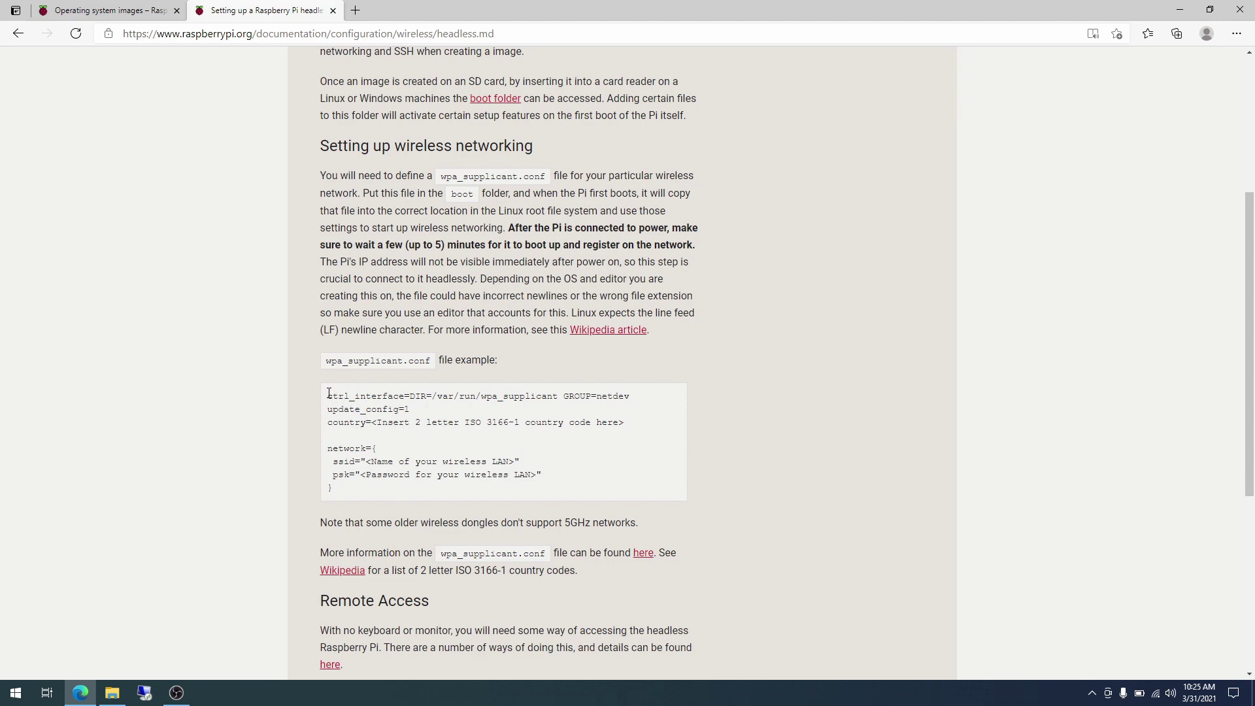
left_click_drag(328, 396, 351, 488)
key("ctrl+c")
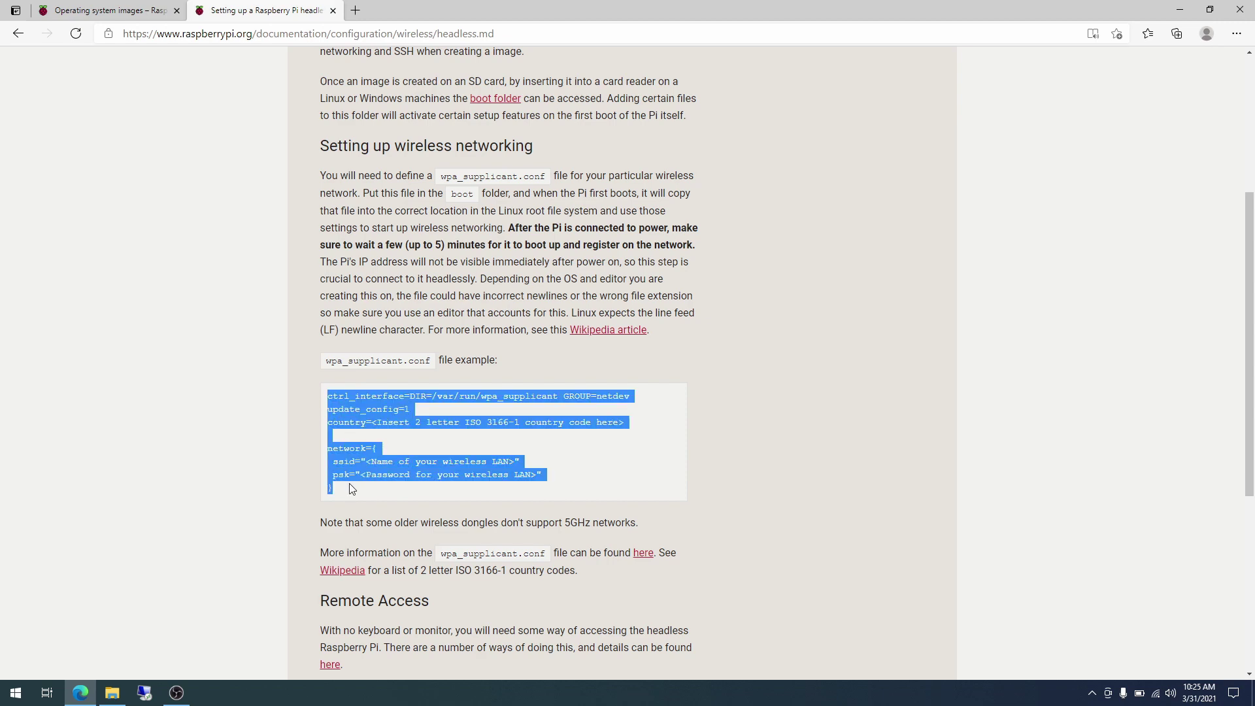
Create a new empty wpa_supplicant.conf file on the boot (D:) drive, accepting the extension change.
left_click(111, 692)
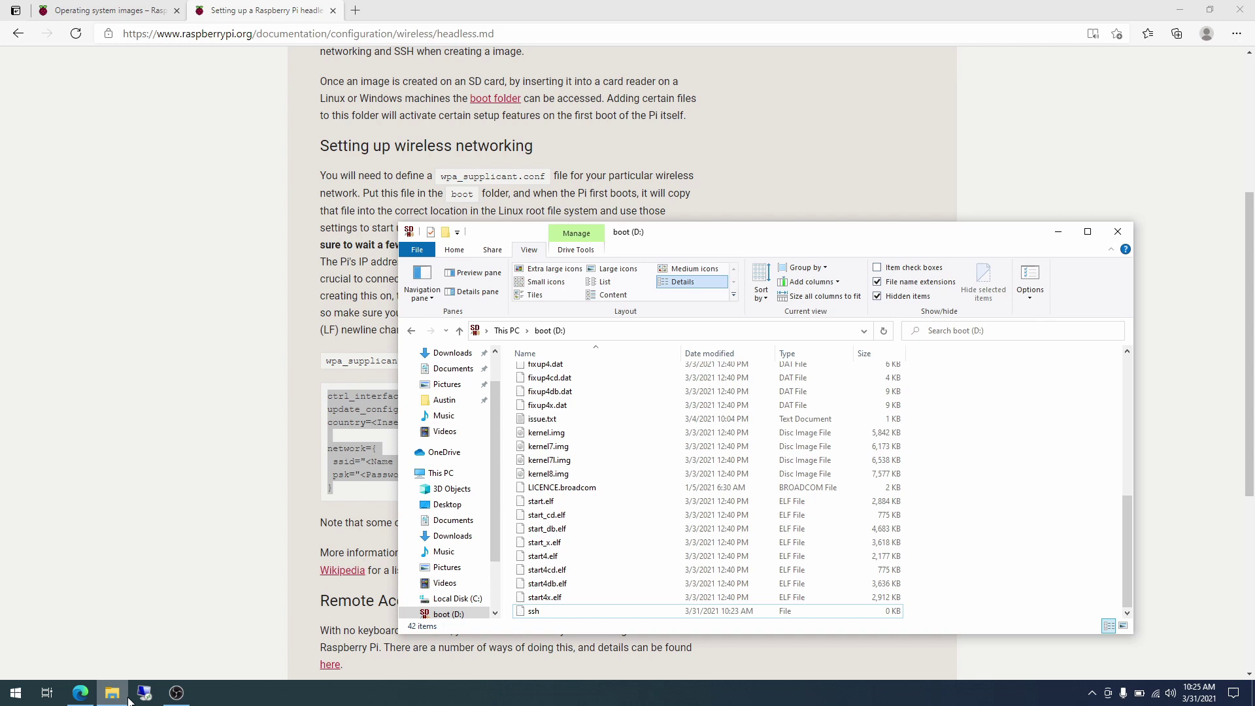
right_click(991, 480)
mouse_move(1045, 632)
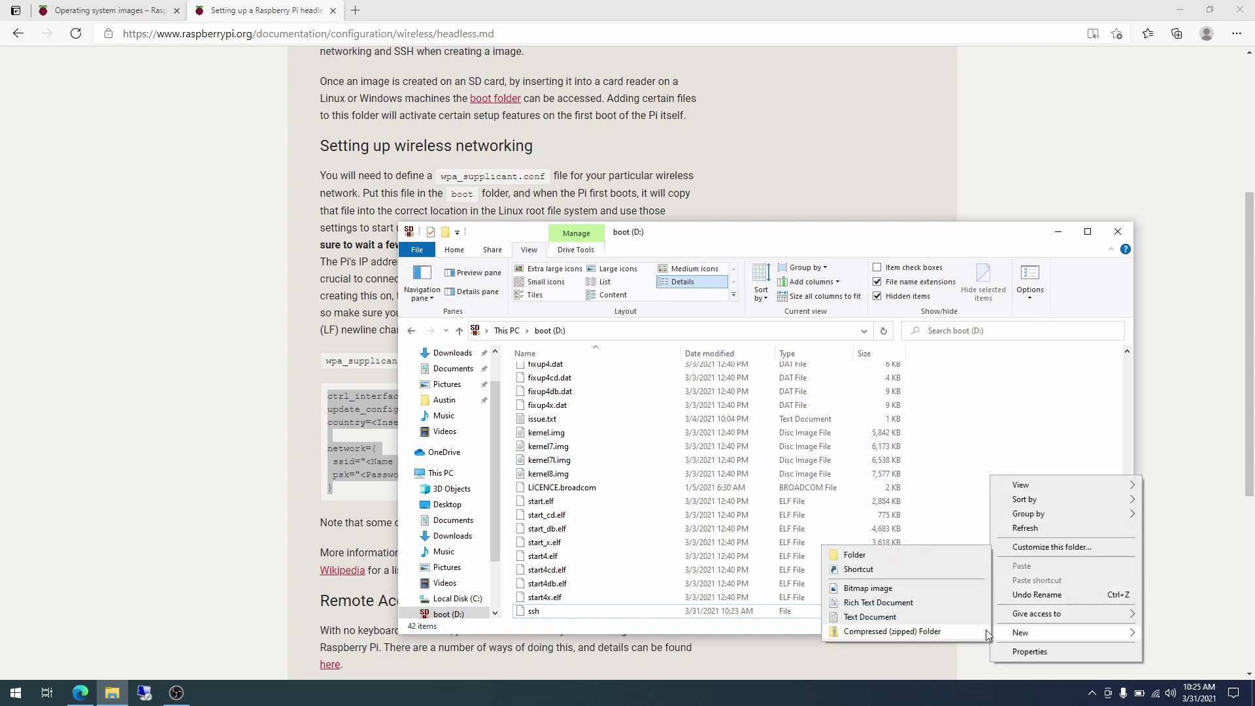
left_click(946, 618)
type("w")
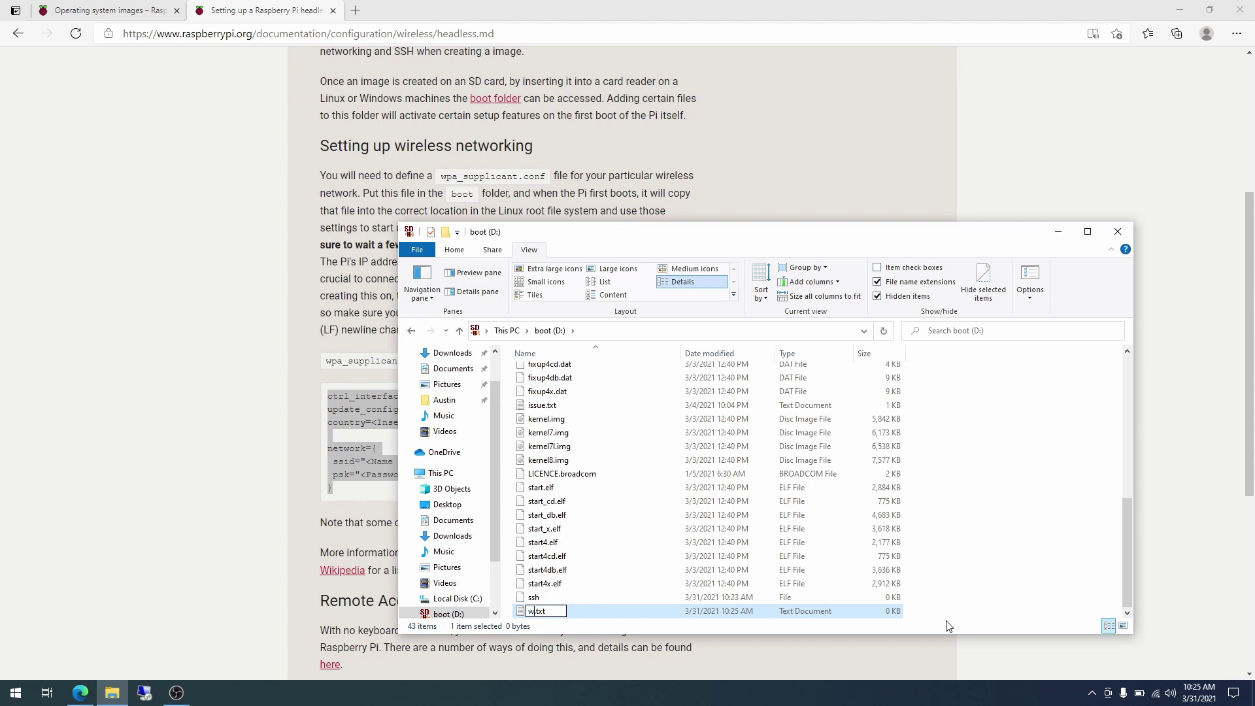
type("pa_supplicant.conf")
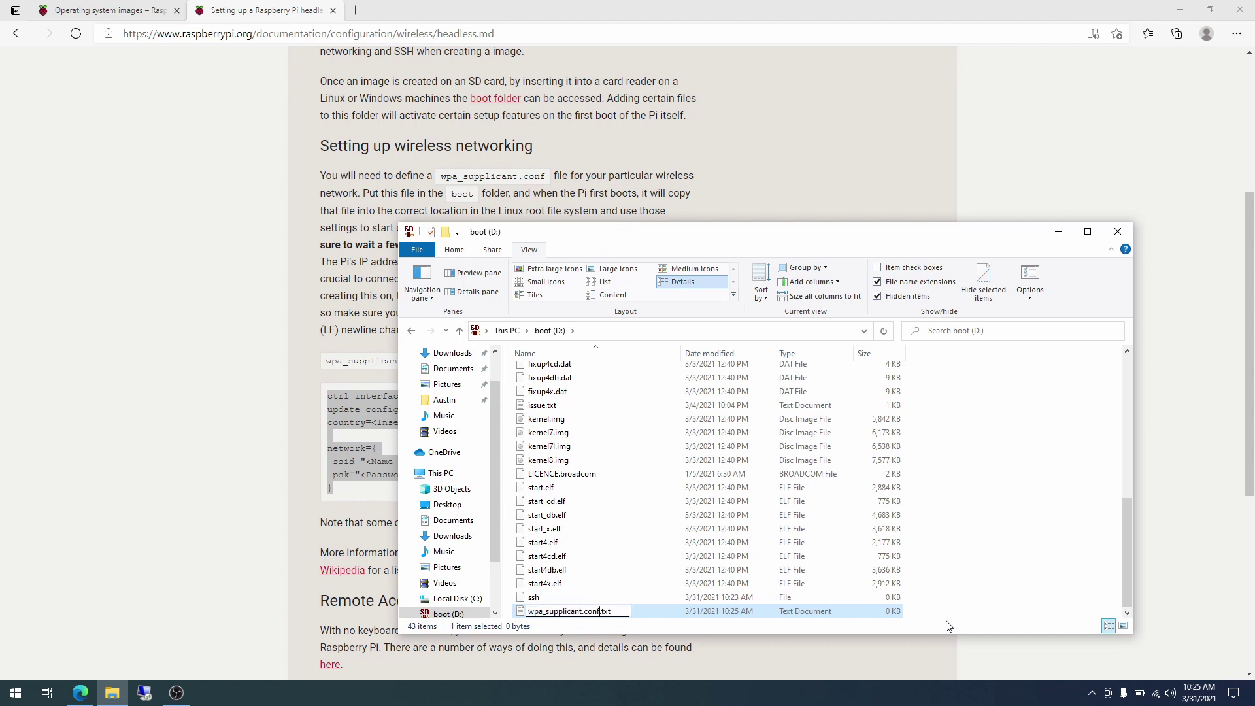
key("Delete")
key("Delete")
key("Delete")
key("Return")
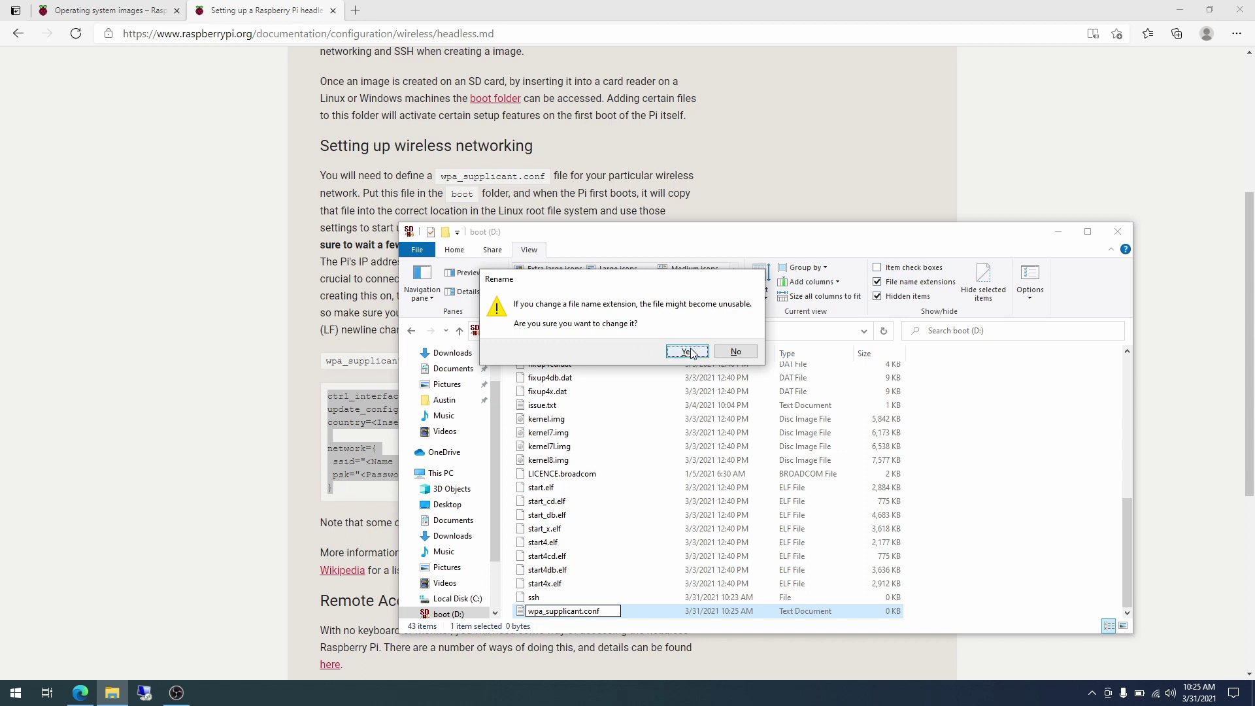
left_click(687, 353)
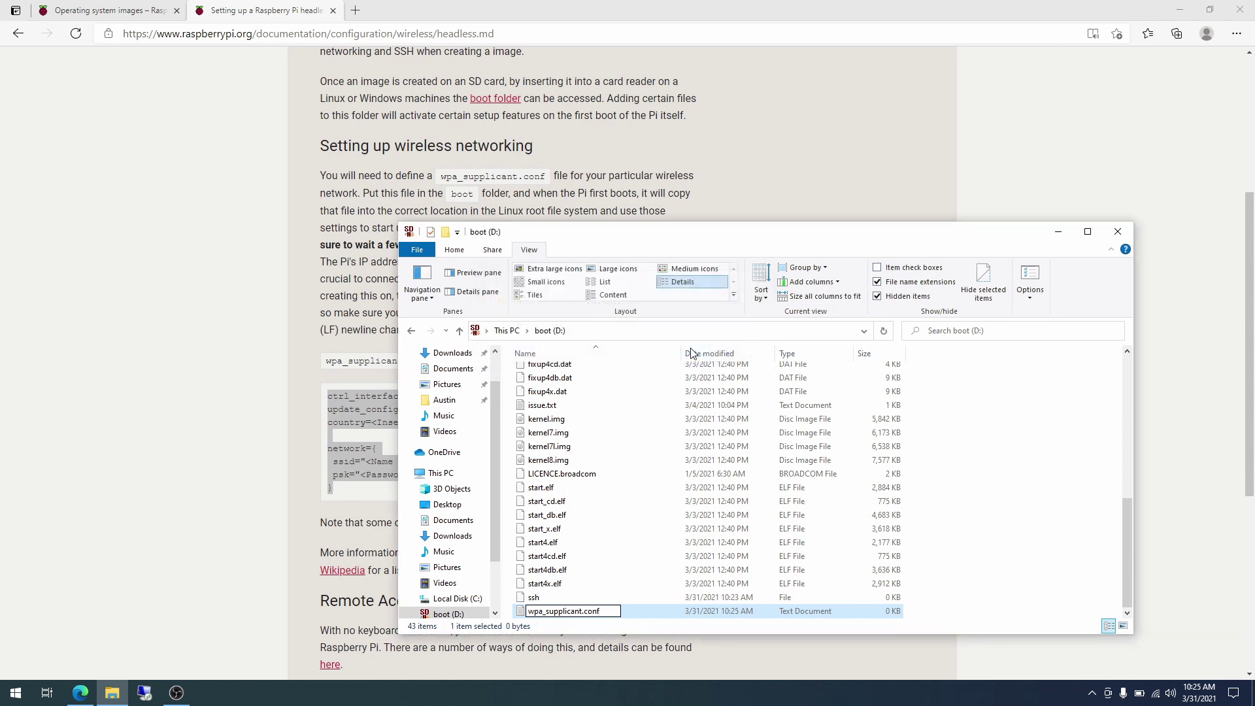
Open wpa_supplicant.conf with Notepad through Open with > More apps.
right_click(566, 617)
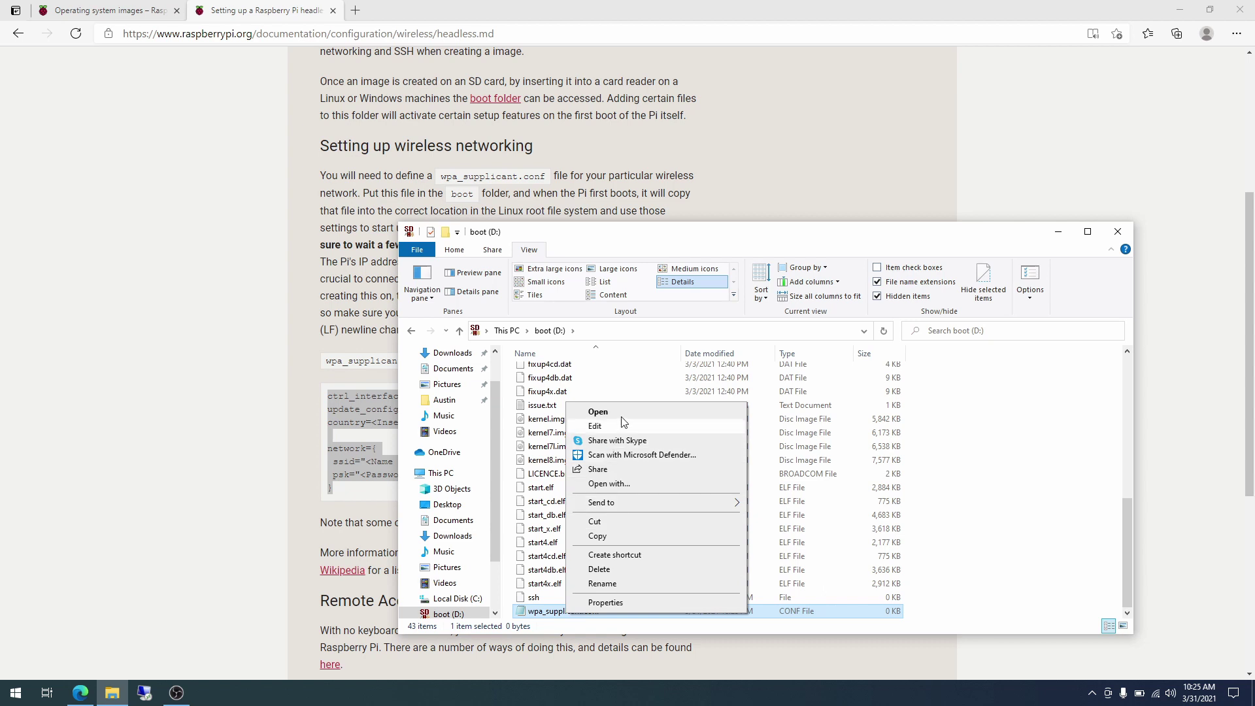
left_click(611, 484)
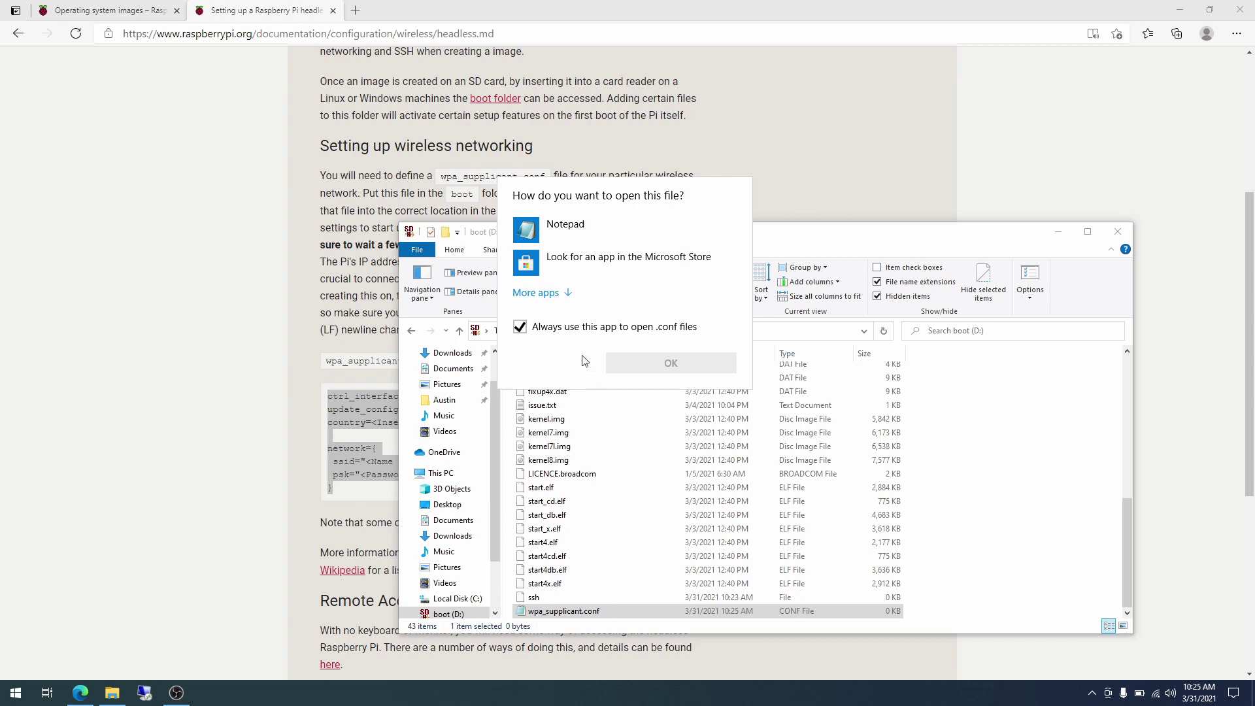
left_click(537, 293)
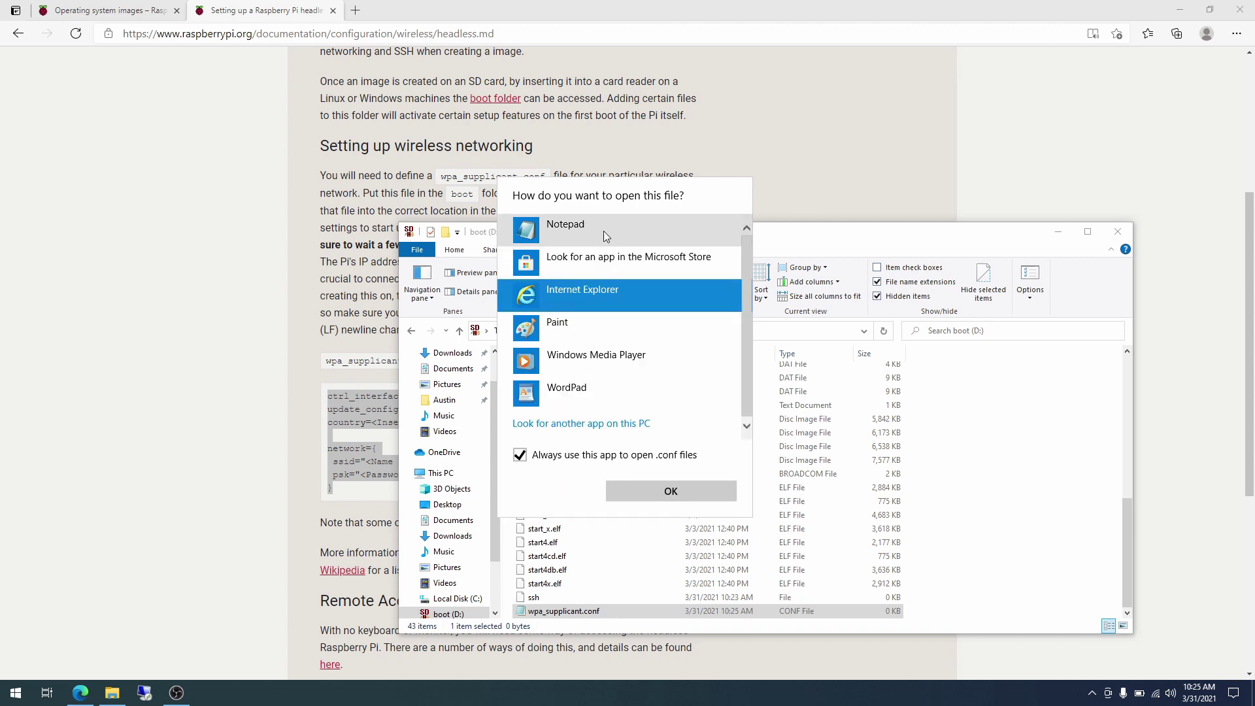
left_click(576, 224)
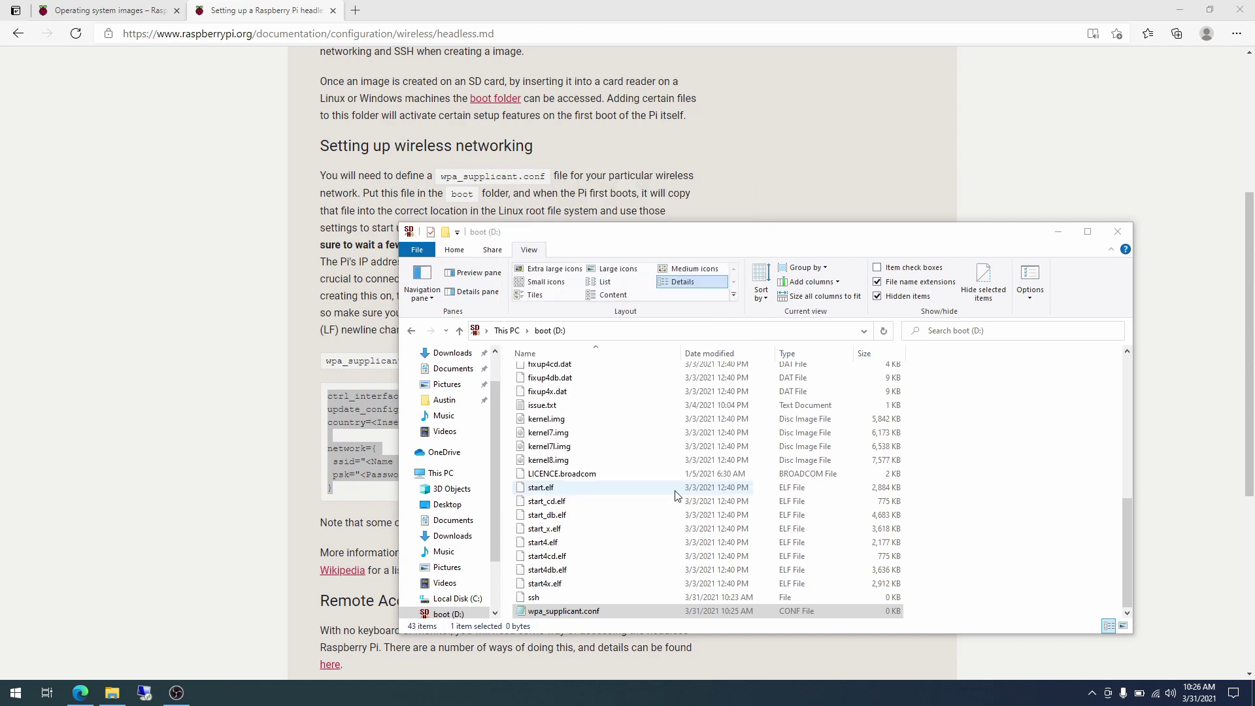
Paste the example configuration, setting country US with Wifi_name_here and Wifi_password_here placeholders.
key("ctrl+v")
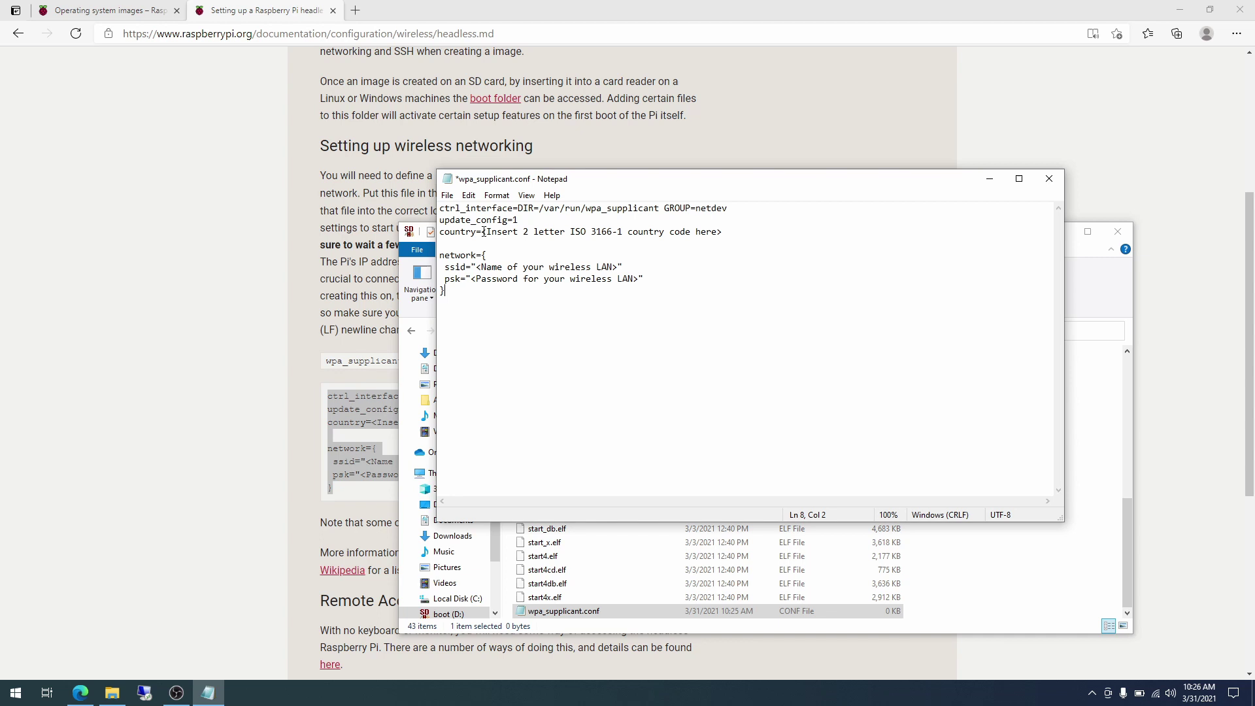
left_click_drag(484, 231, 727, 230)
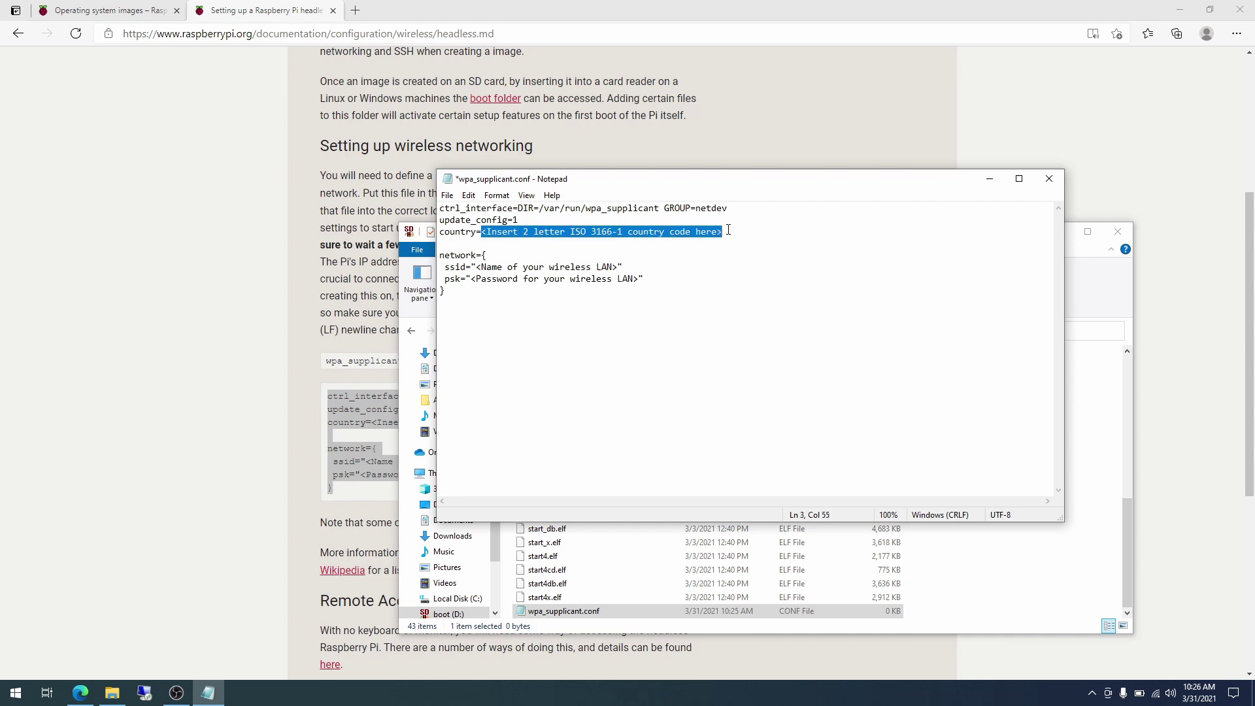
type("US")
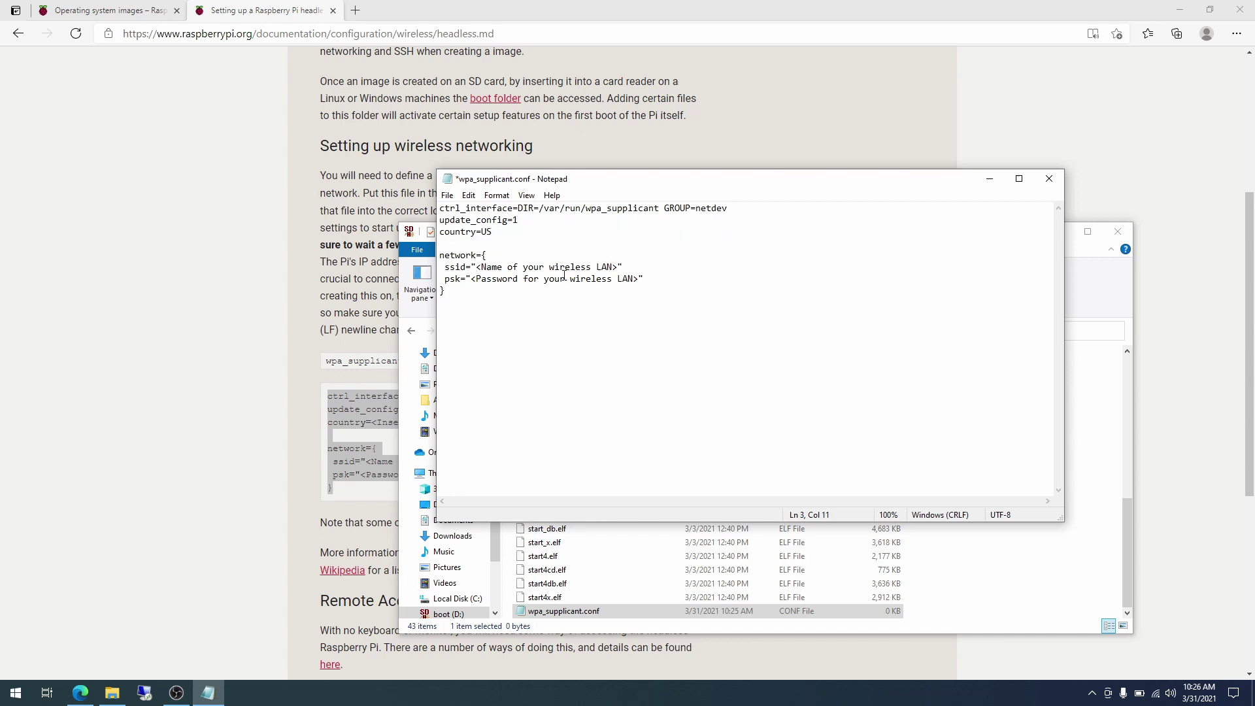
left_click_drag(482, 264, 618, 267)
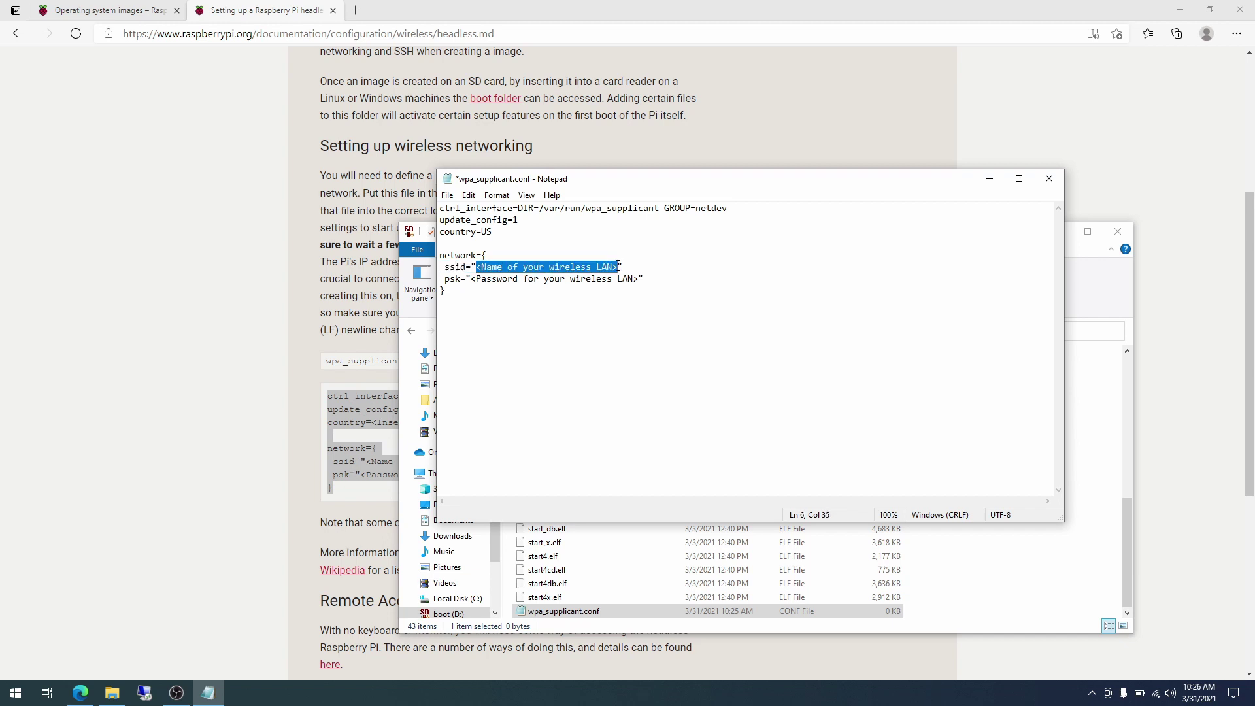
type("Wifi_na")
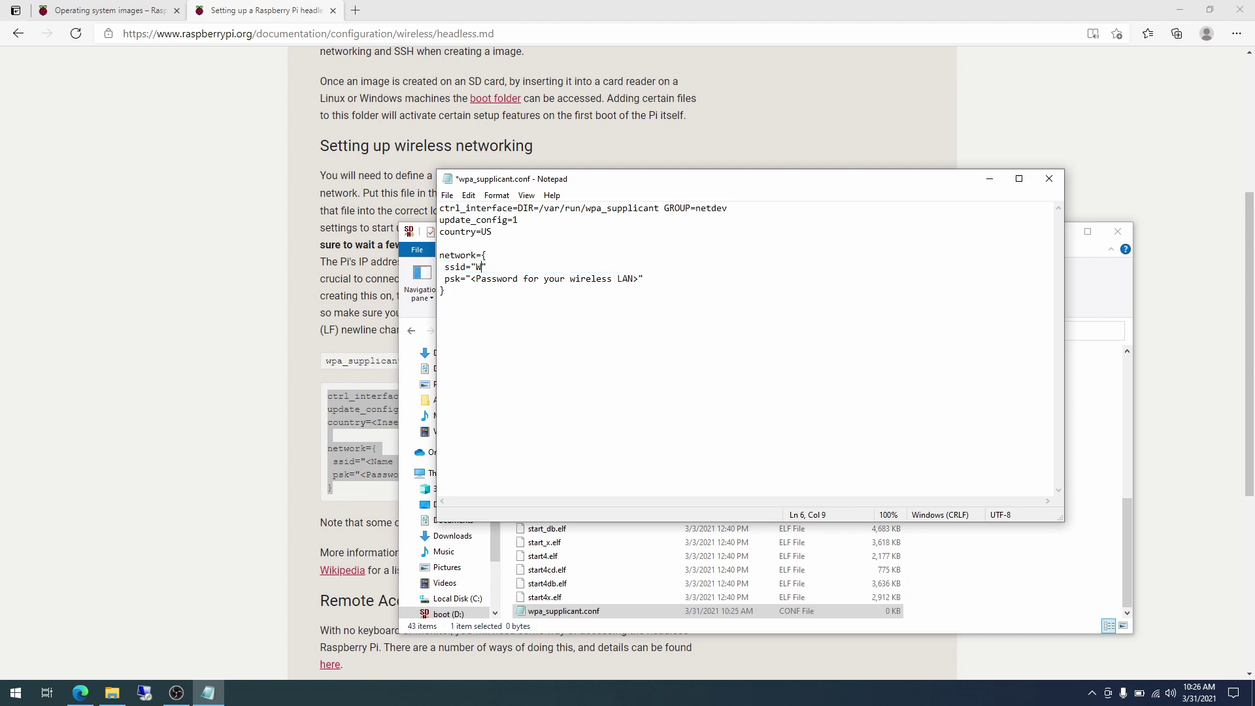
type("me_here")
left_click_drag(473, 283, 637, 280)
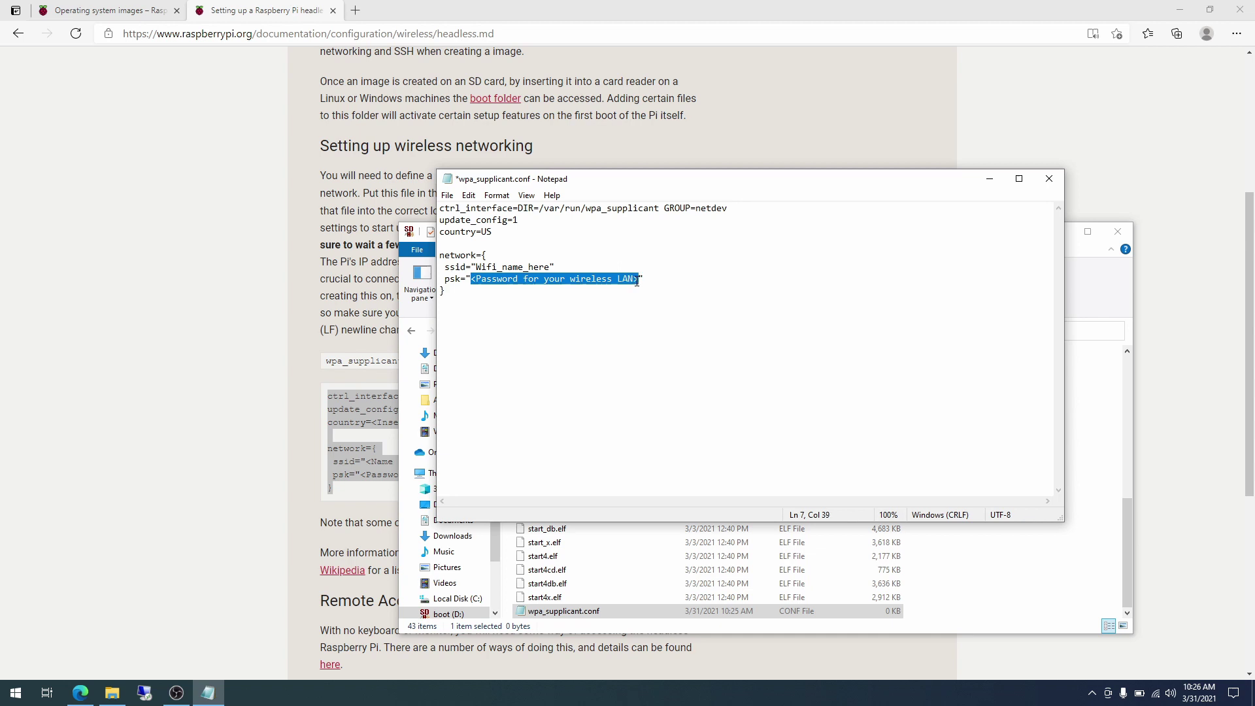
type("Wifi_p")
type("assword_h")
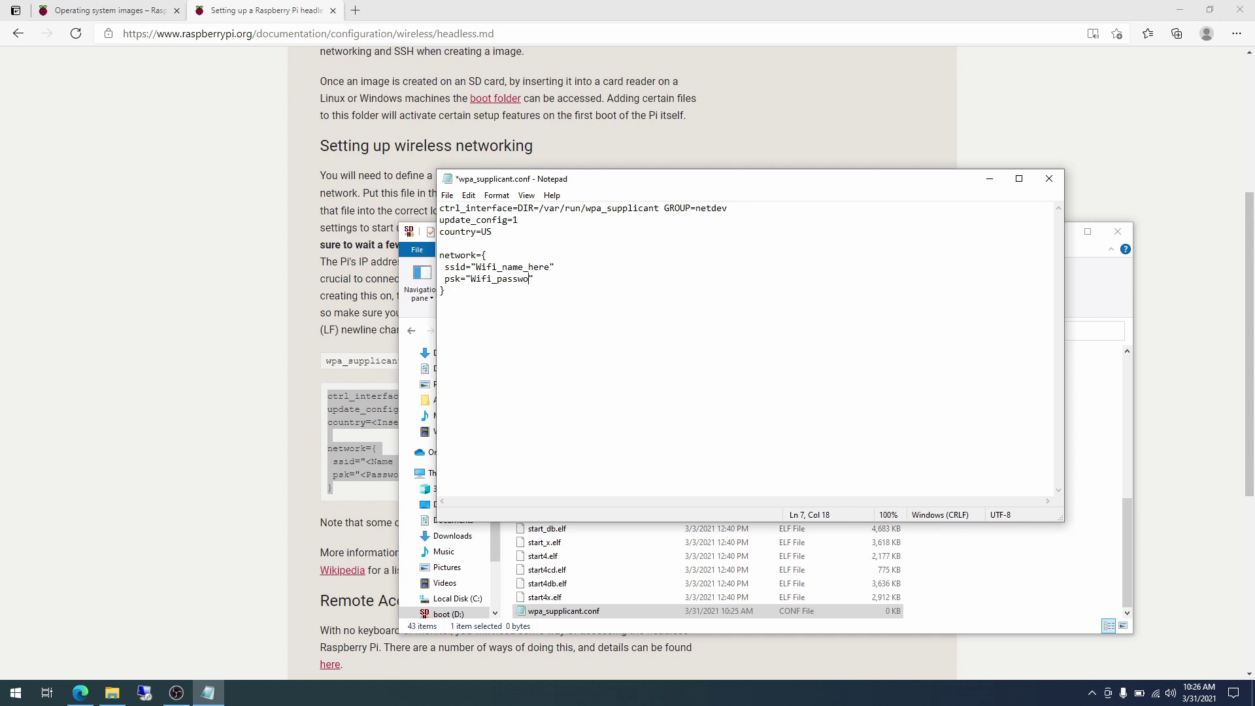
type("ere")
Replace the ssid and psk placeholder values with the actual Wi-Fi network name and password.
left_click_drag(477, 267, 553, 267)
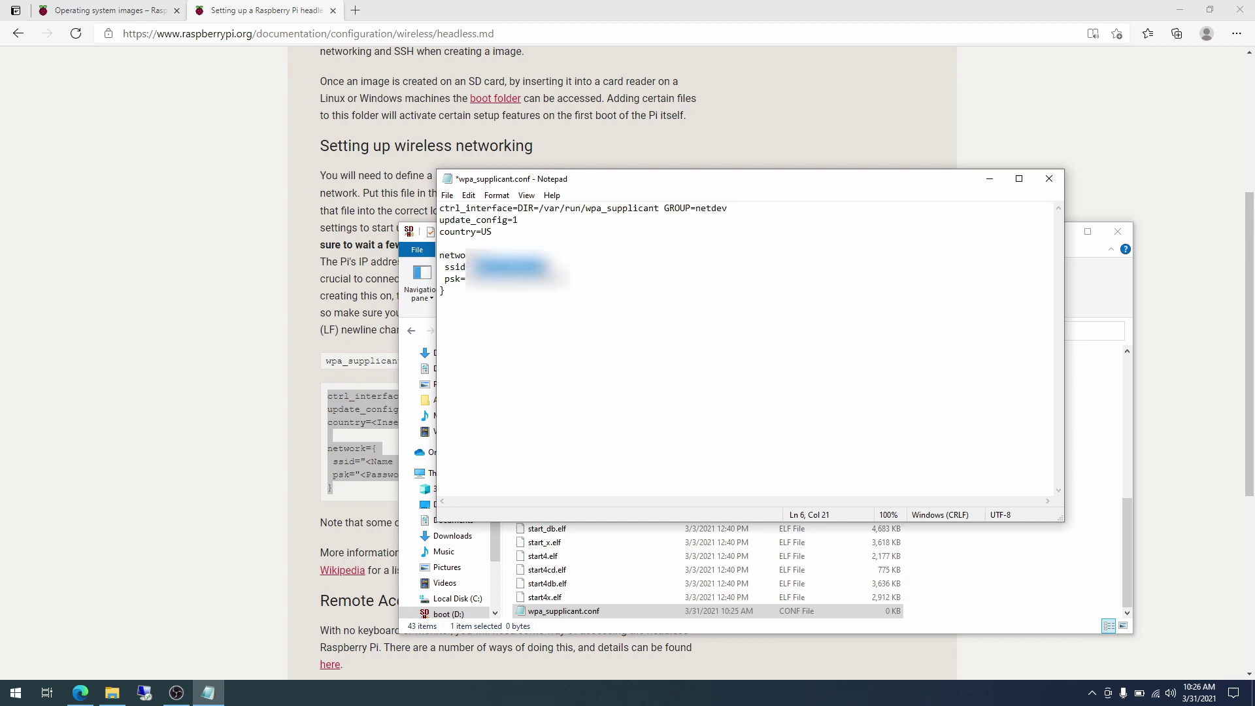
type("xxxxxxxxx")
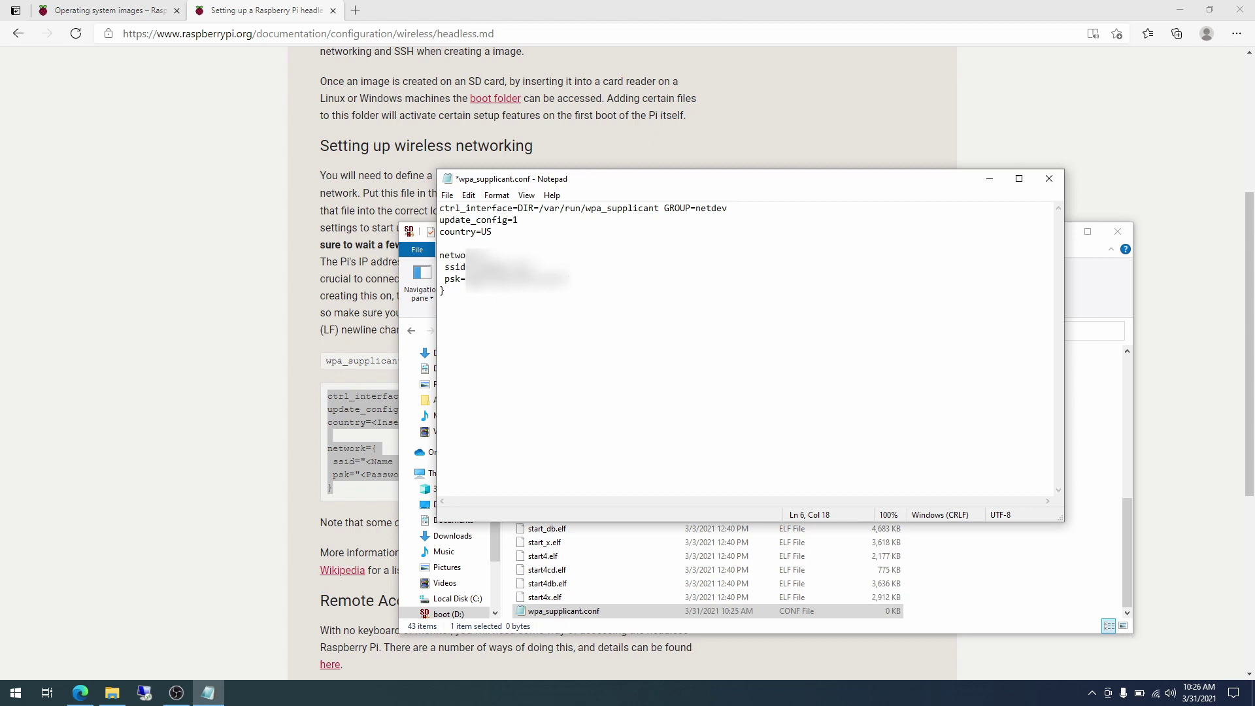
left_click_drag(470, 278, 571, 278)
type("xx")
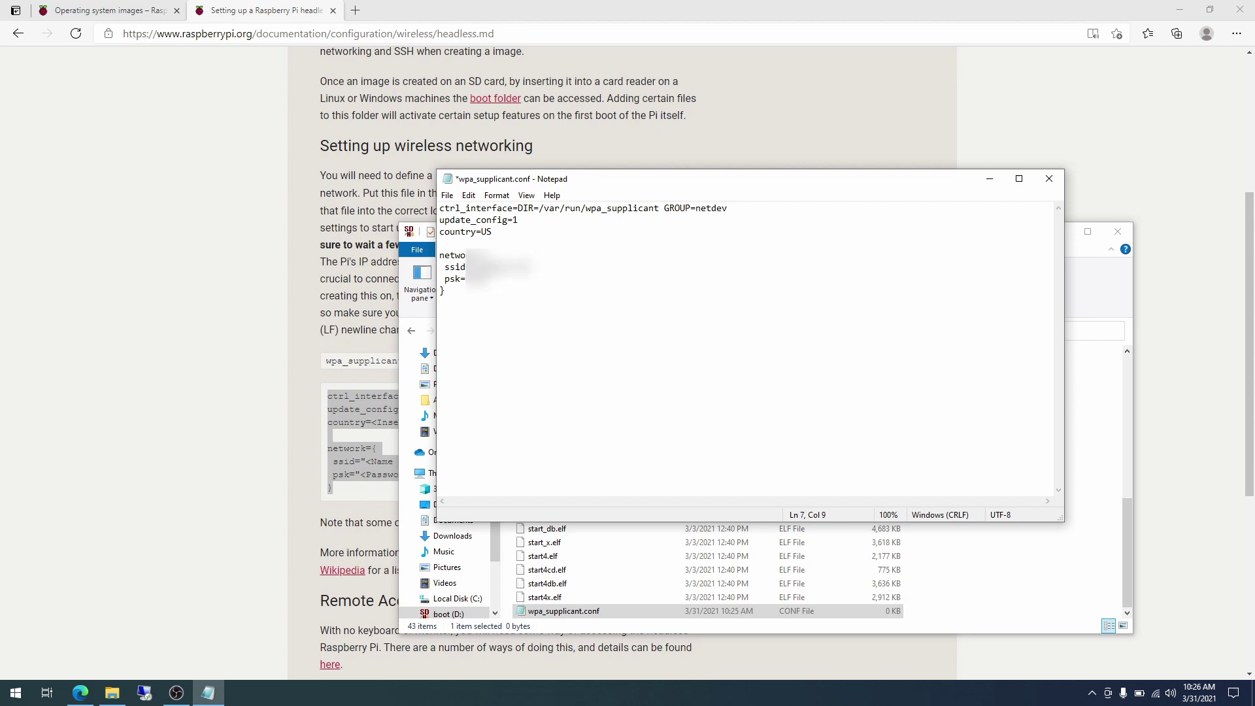
type("xxxxxxxxxxxx")
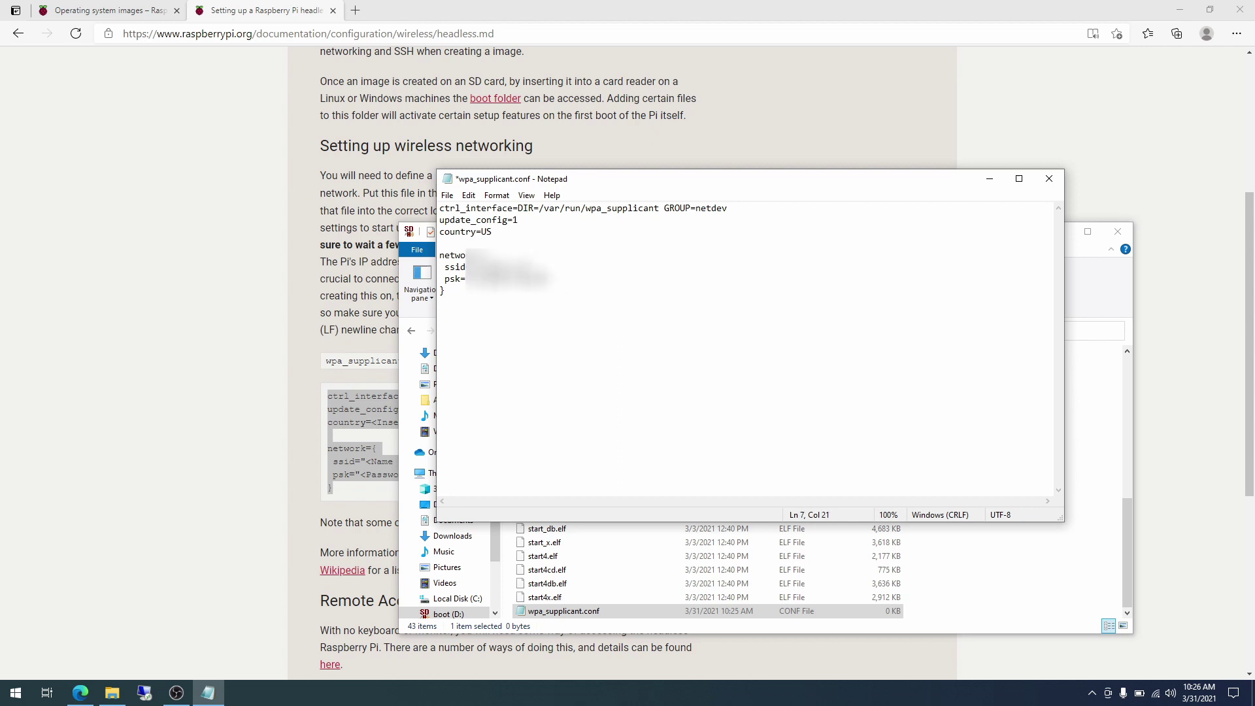
Save wpa_supplicant.conf, close Notepad, and confirm ssh and the 1 KB wpa_supplicant.conf are on the card.
left_click(447, 195)
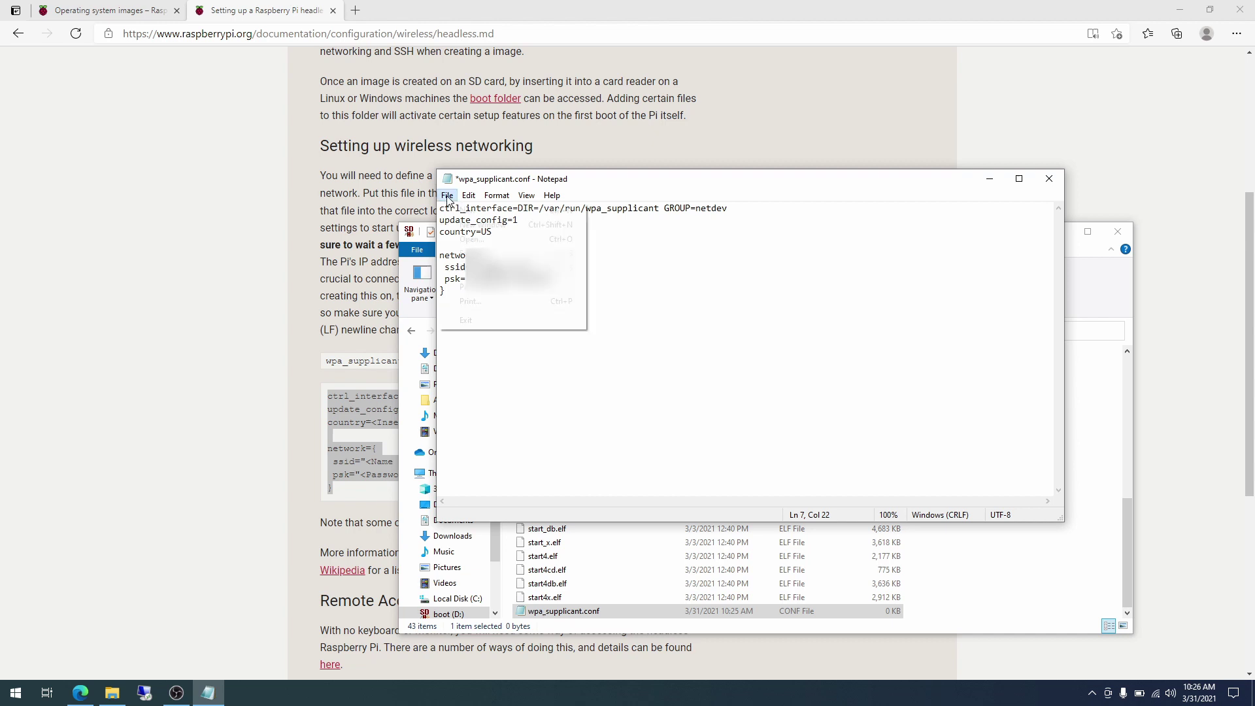
left_click(459, 252)
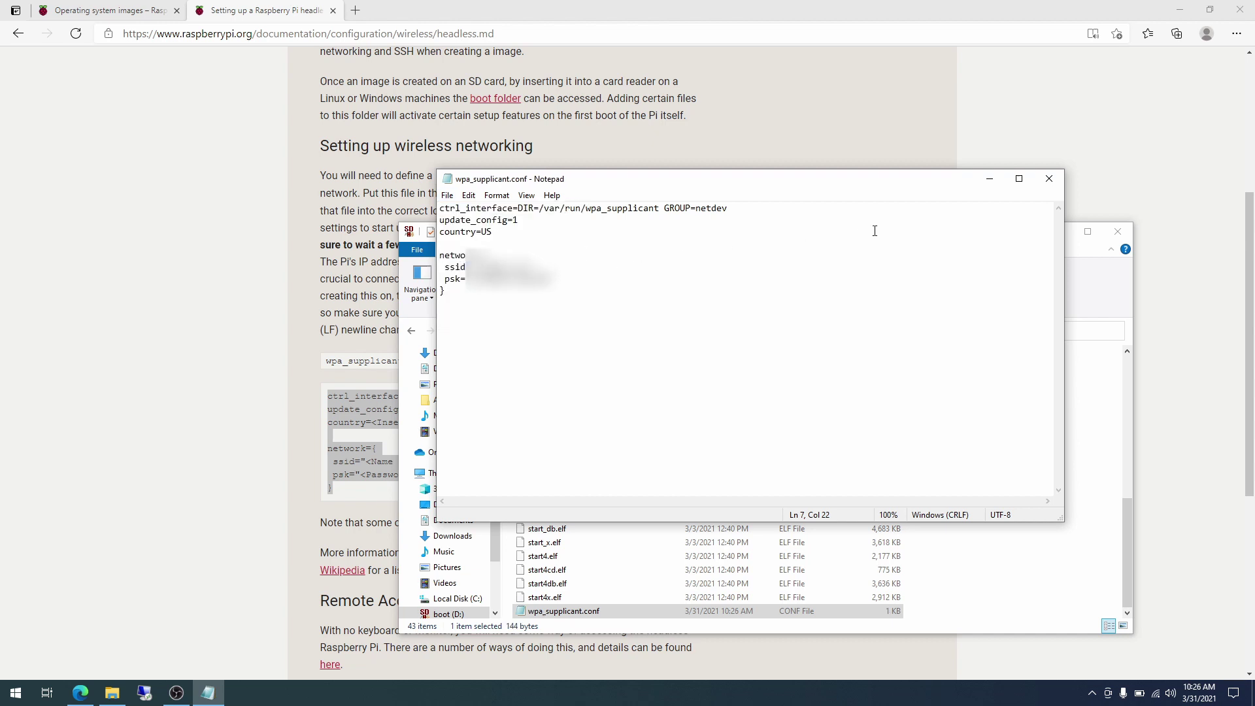
left_click(1048, 178)
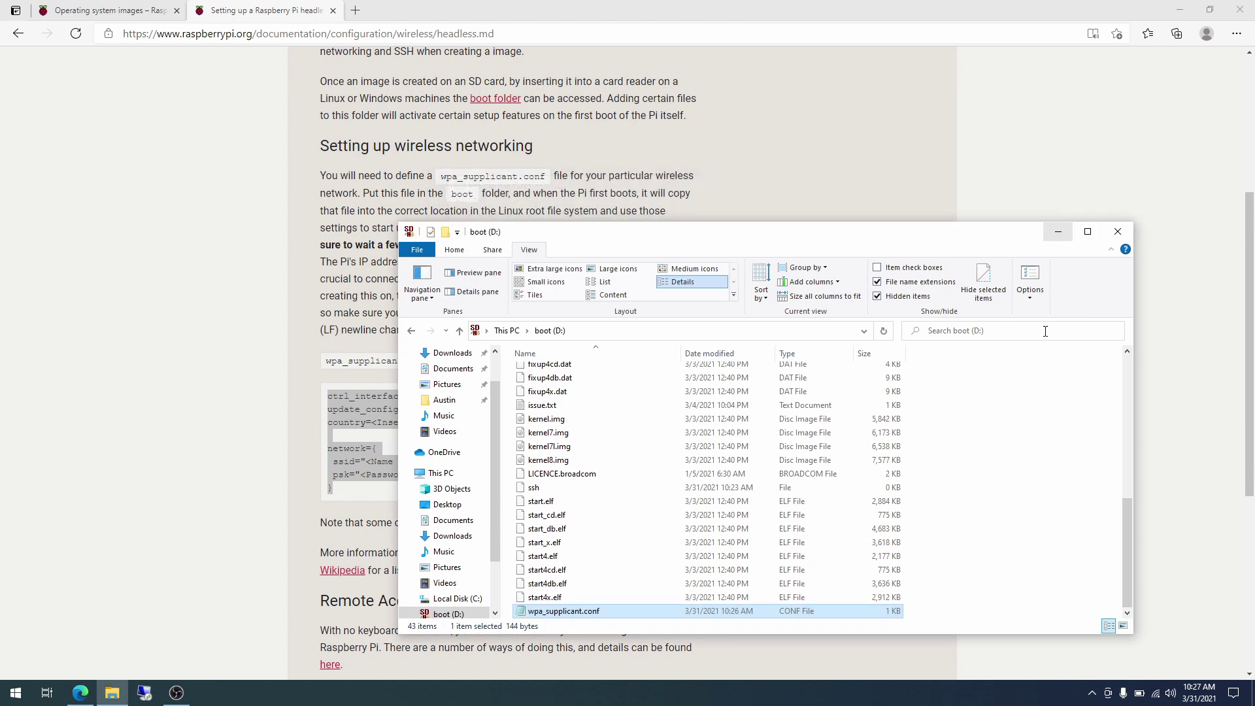
left_click(1028, 557)
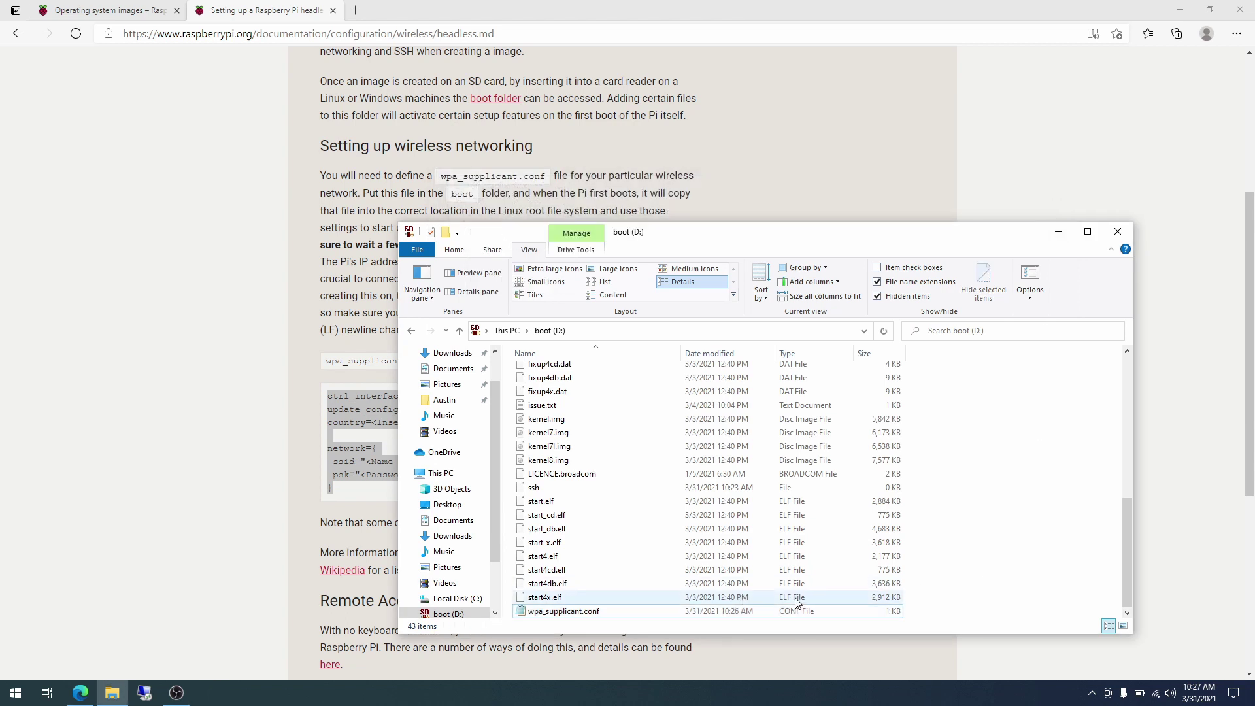
left_click(587, 489)
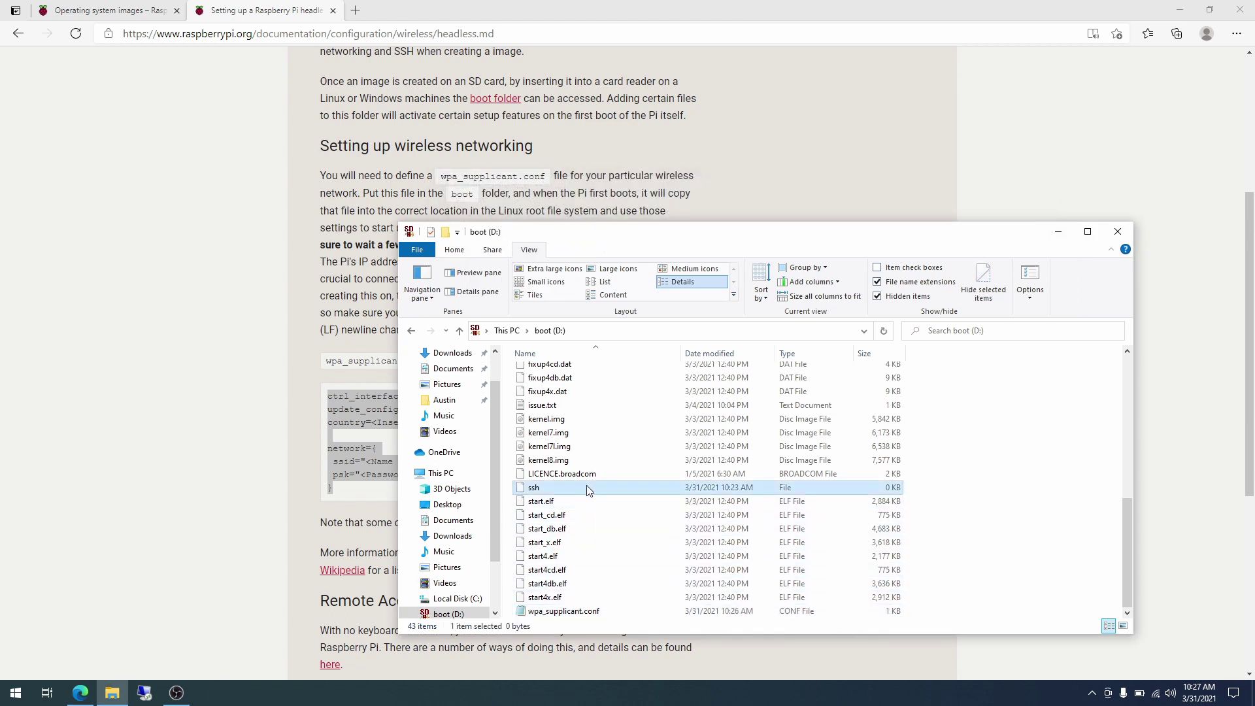
left_click(614, 611)
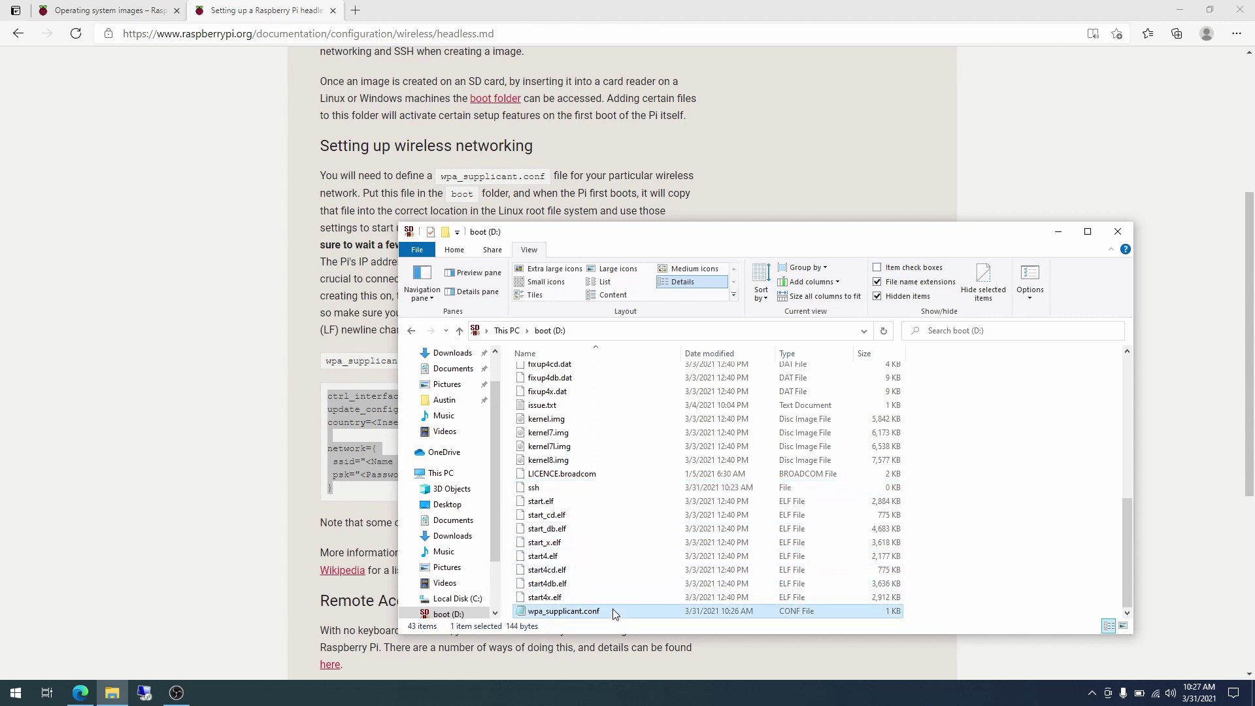
Safely eject Removable Disk (E:) from the notification area.
left_click(1092, 694)
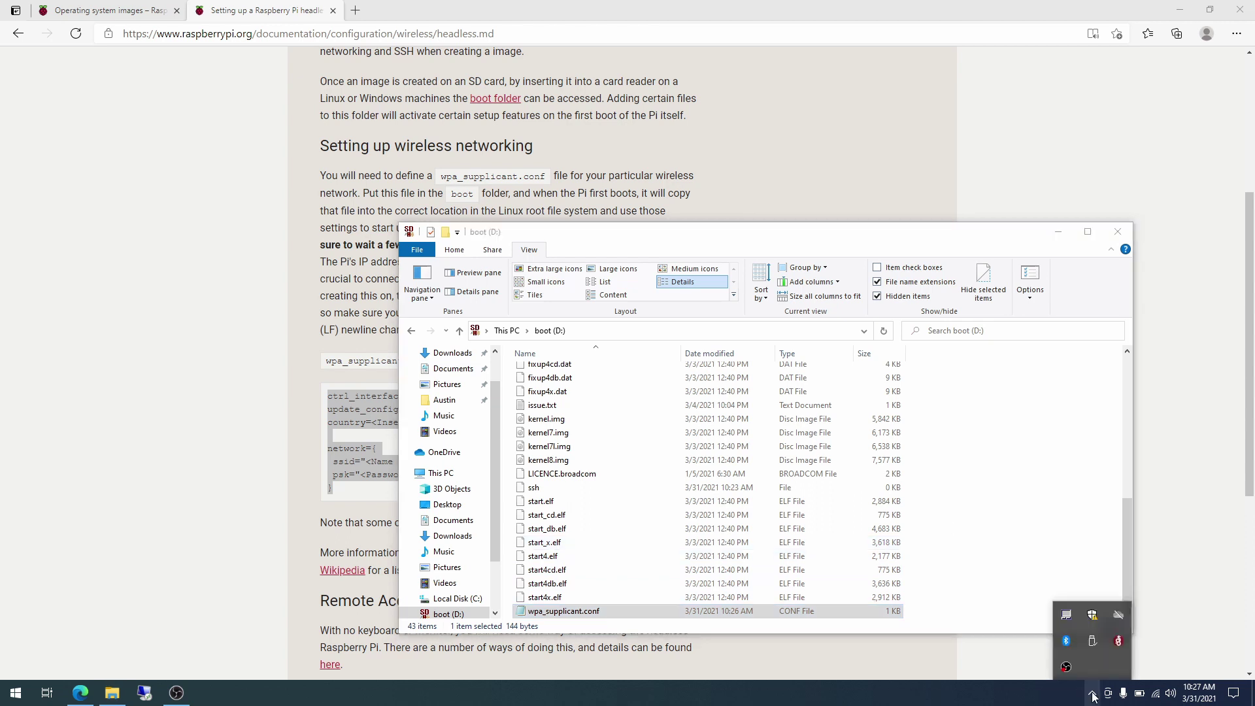
left_click(1092, 642)
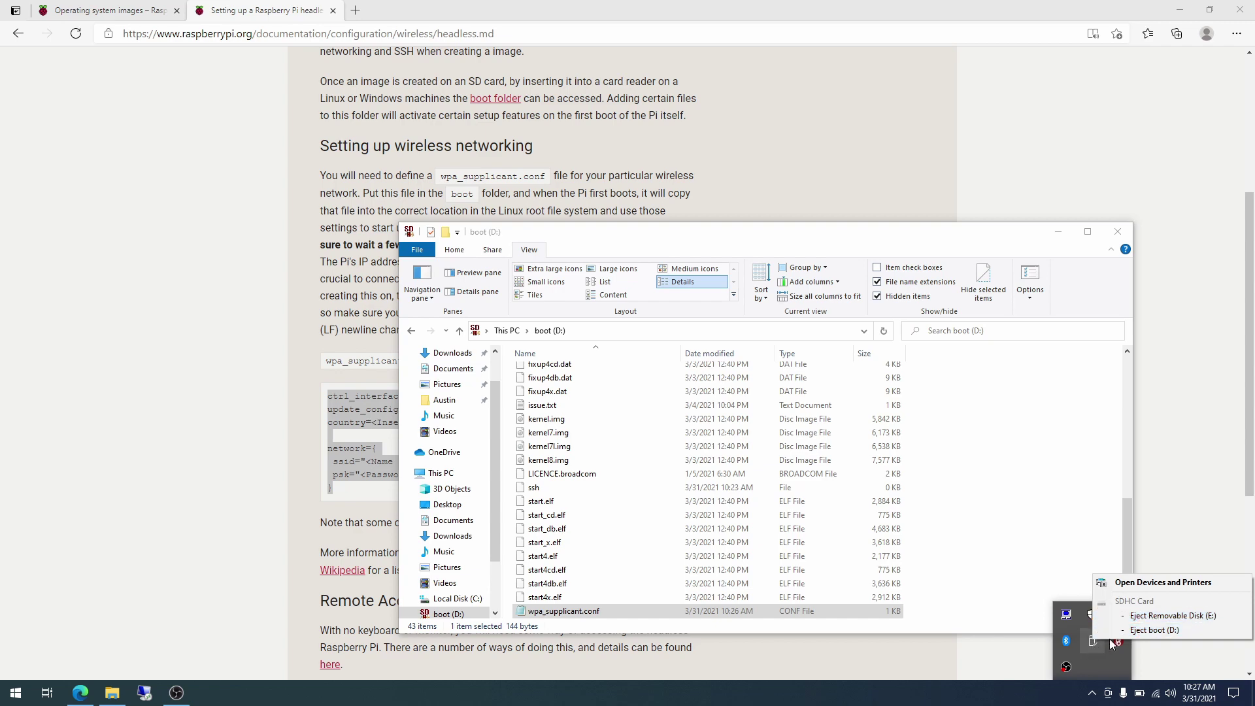
left_click(1162, 618)
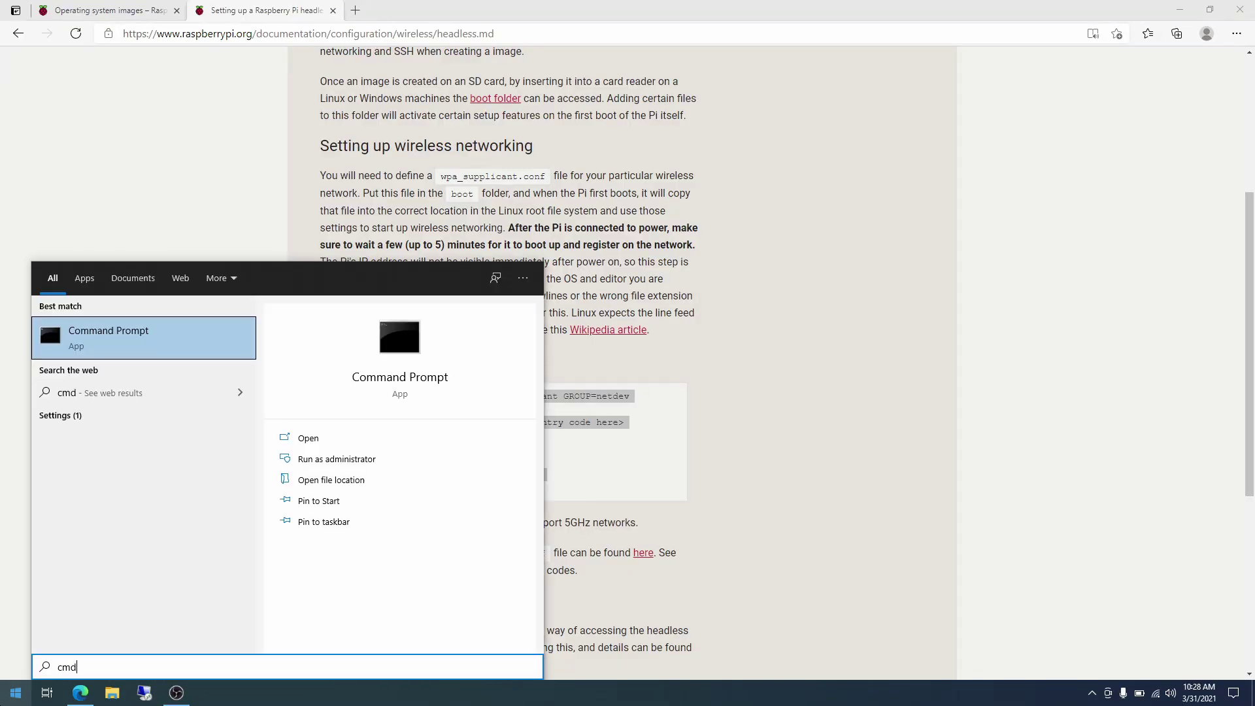
Launch Command Prompt and ping raspberrypi, getting four replies with 0% loss.
key("Return")
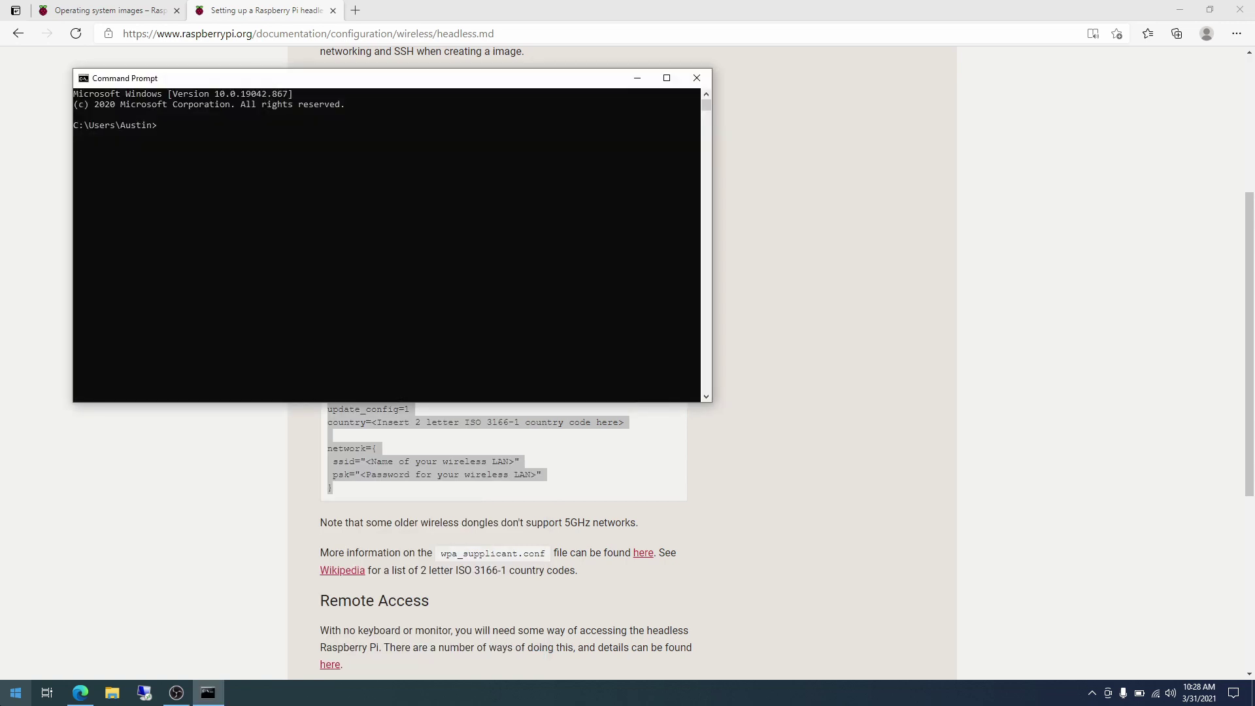
type("ping raspberrypi")
key("Return")
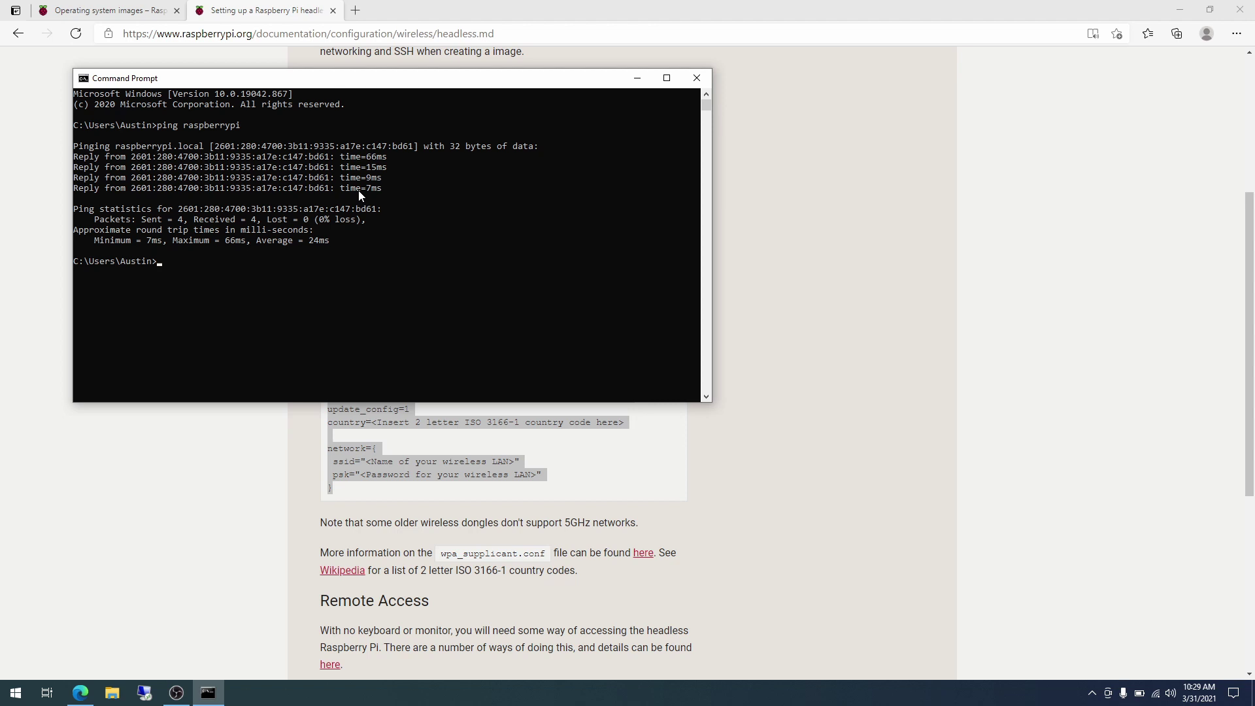
type("ssh pi@raspberrypi")
Connect with ssh pi@raspberrypi, accept the host key, and log in with the Pi's password.
key("Return")
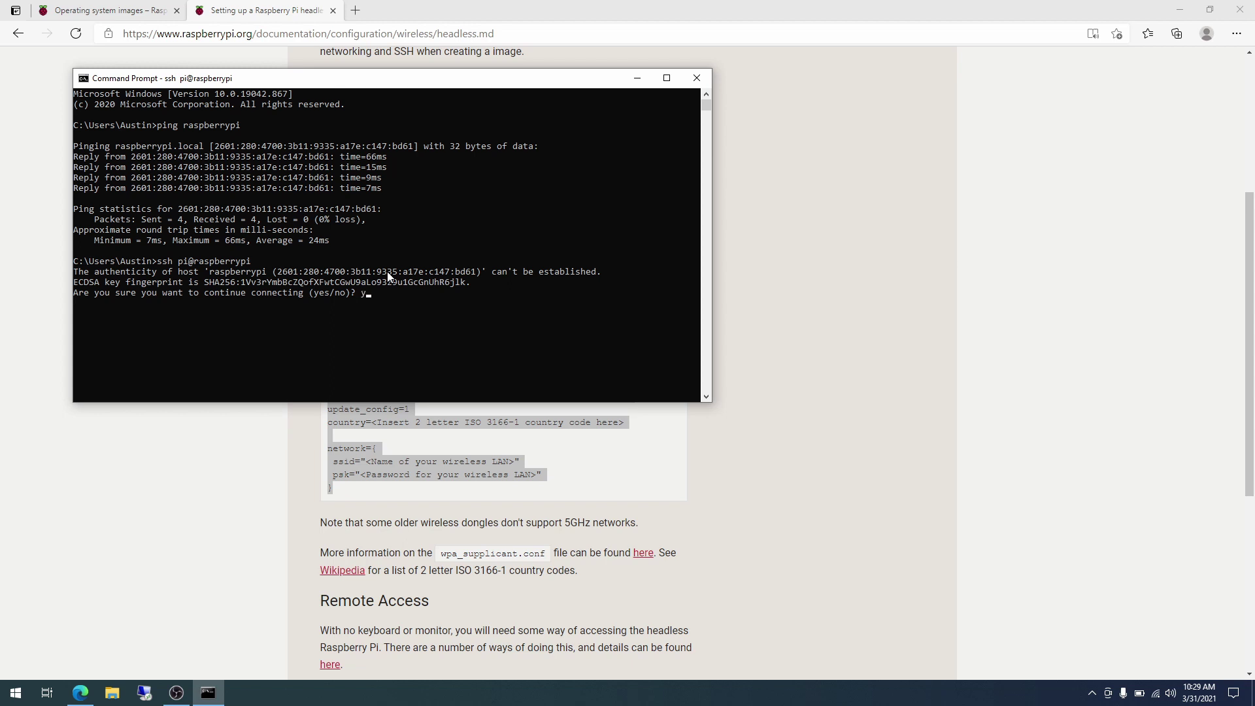
type("es")
key("Return")
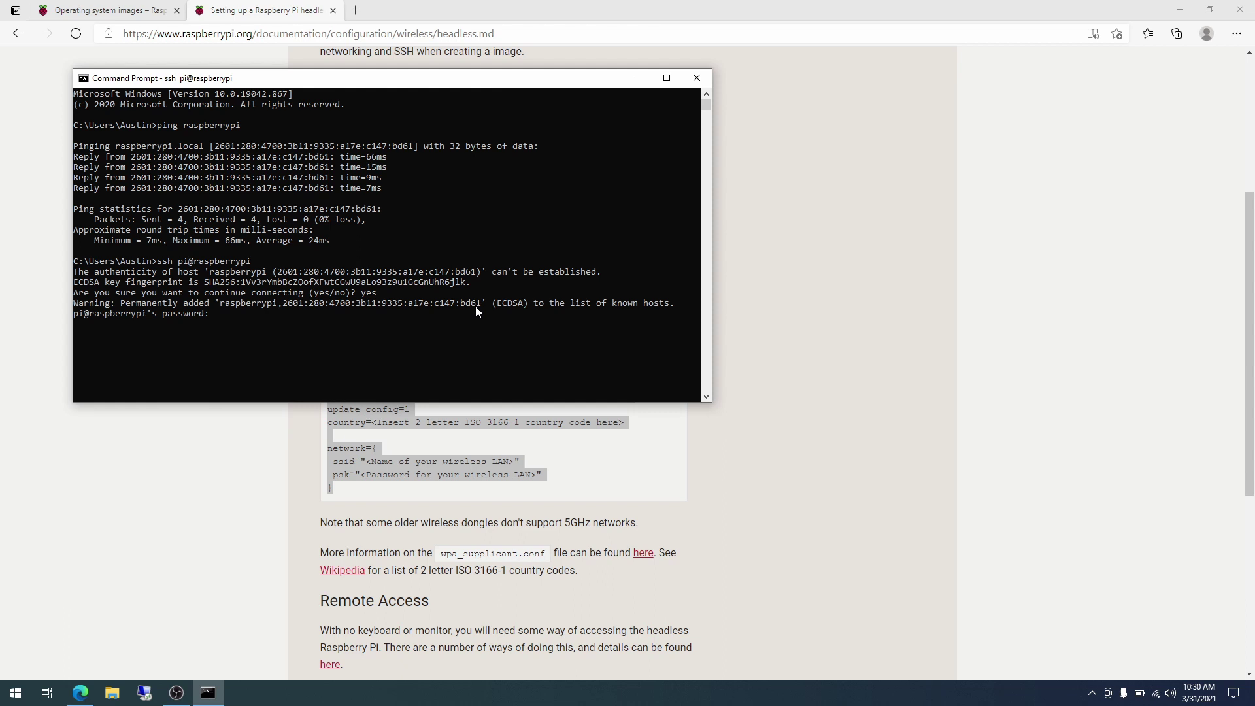
key("Return")
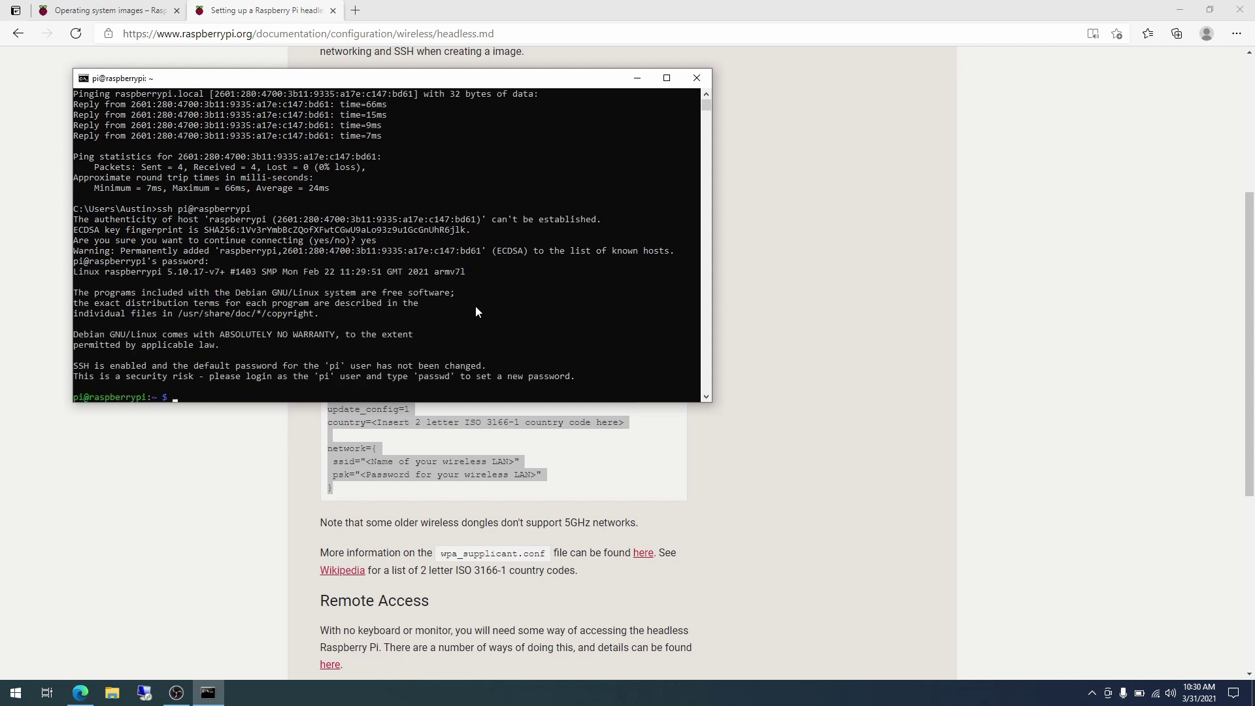
Check the Pi's uptime, then run sudo apt update to refresh its package lists.
type("uptim")
type("e")
key("Return")
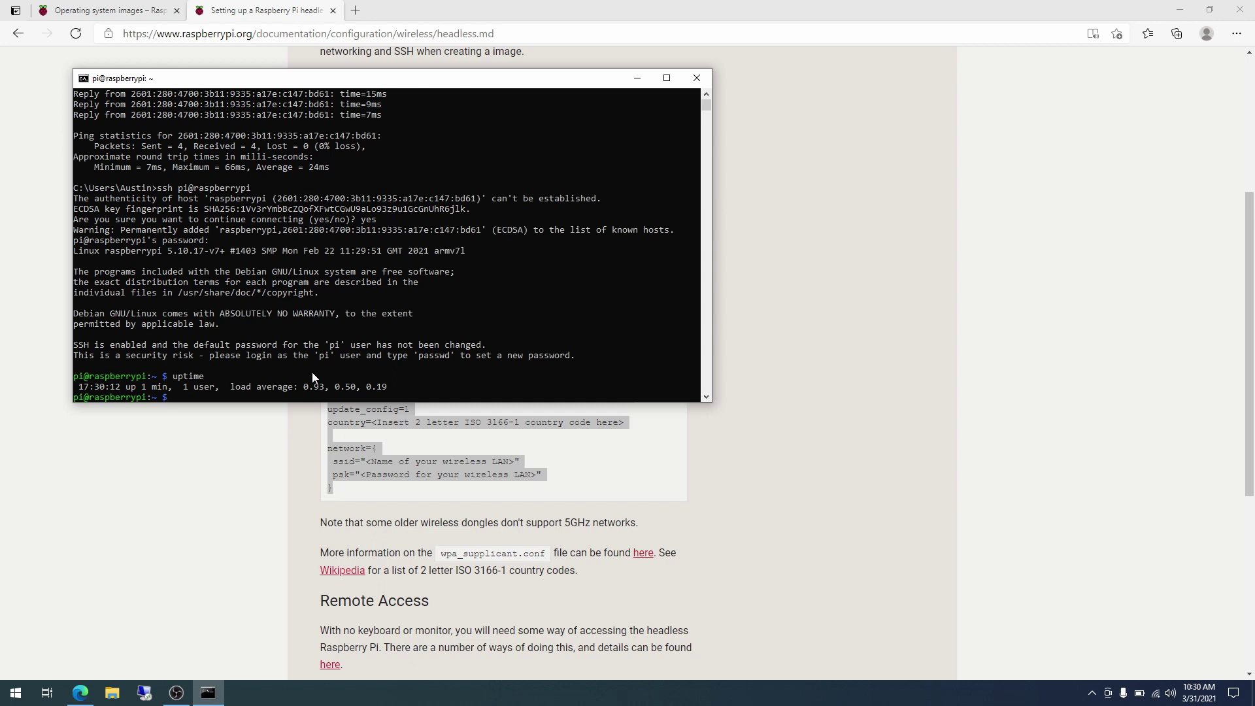
type("sudo")
type("apt update")
key("Return")
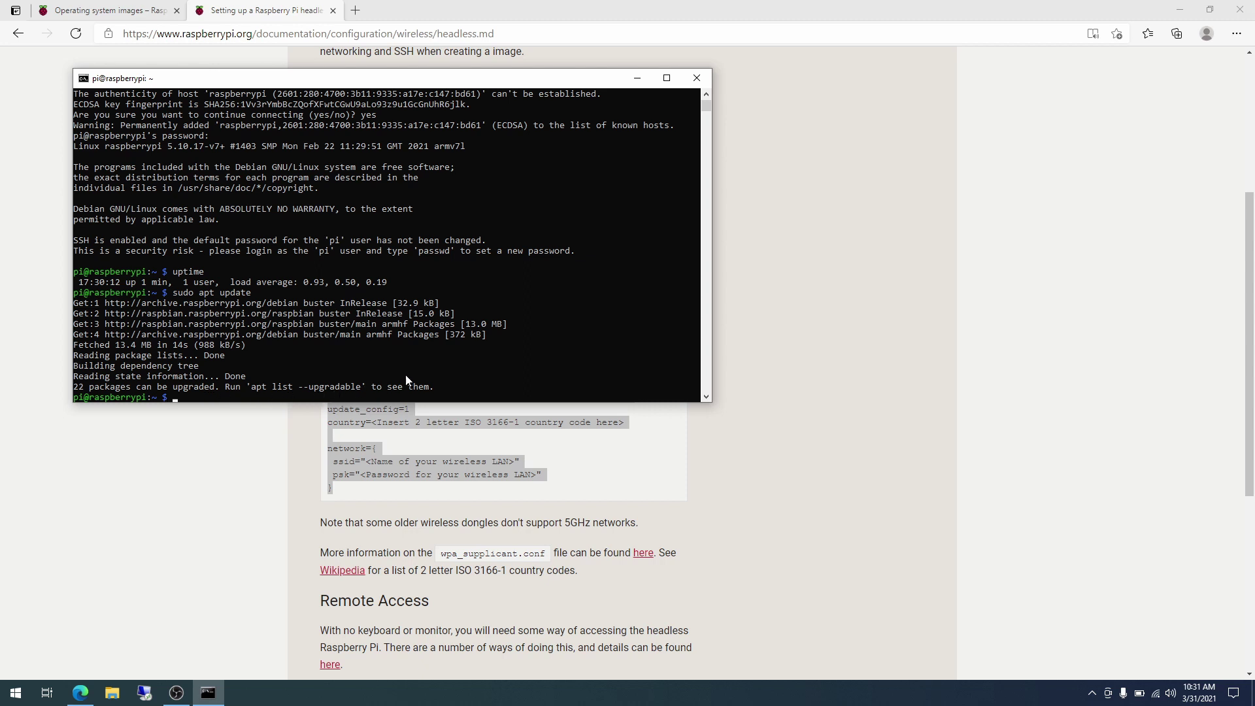
type("sudo apt list --upgradable")
List upgradable packages, then start sudo apt upgrade and decline the 22-package, 11.4 MB upgrade with n.
key("Return")
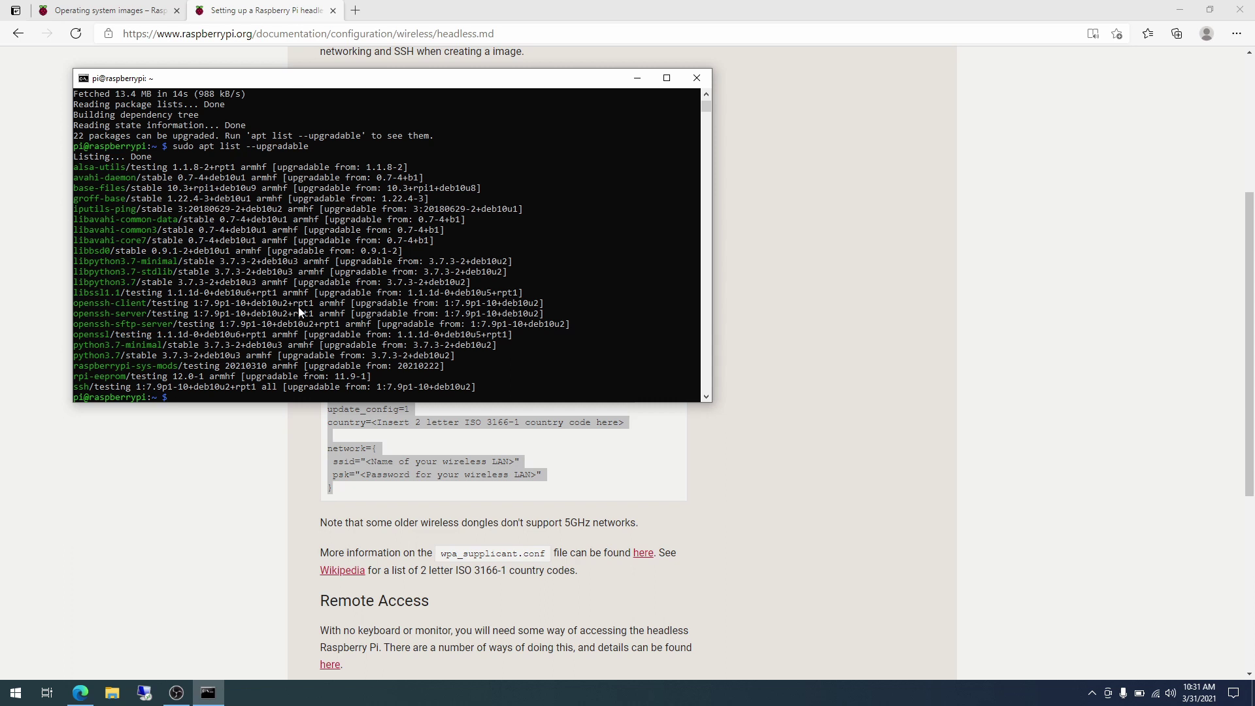
type("sudo apt upgrade")
key("Return")
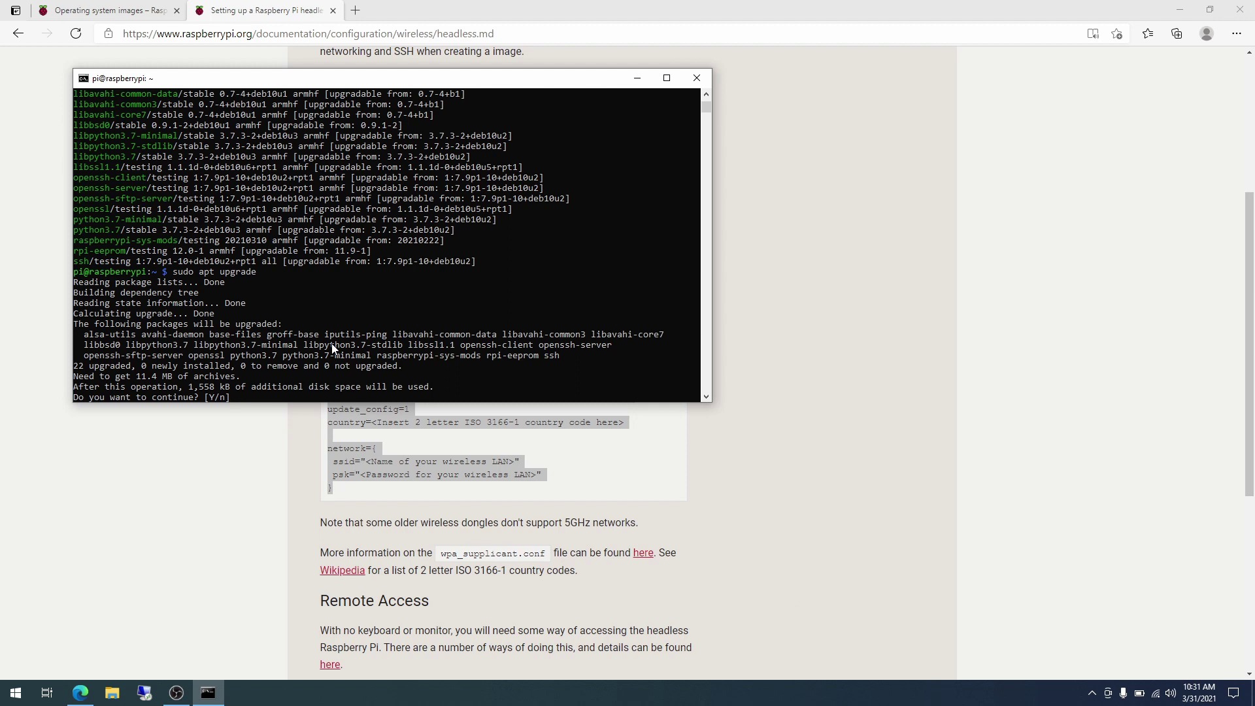
type("n")
key("Return")
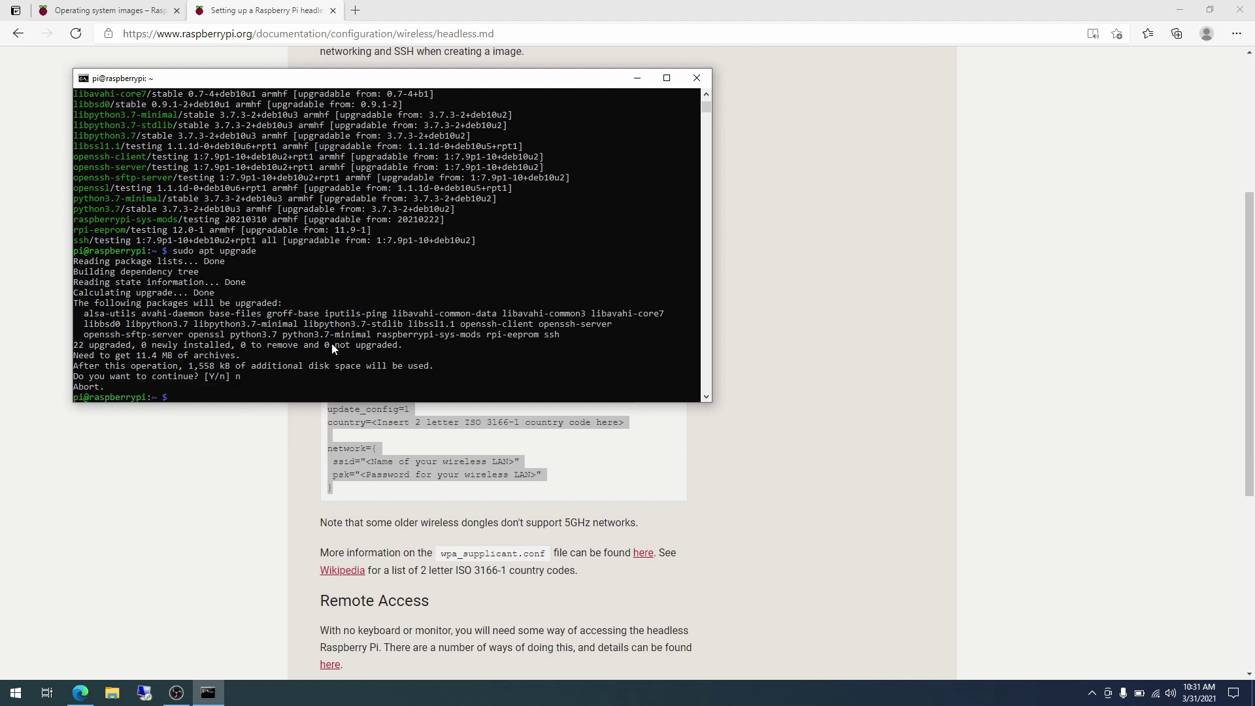